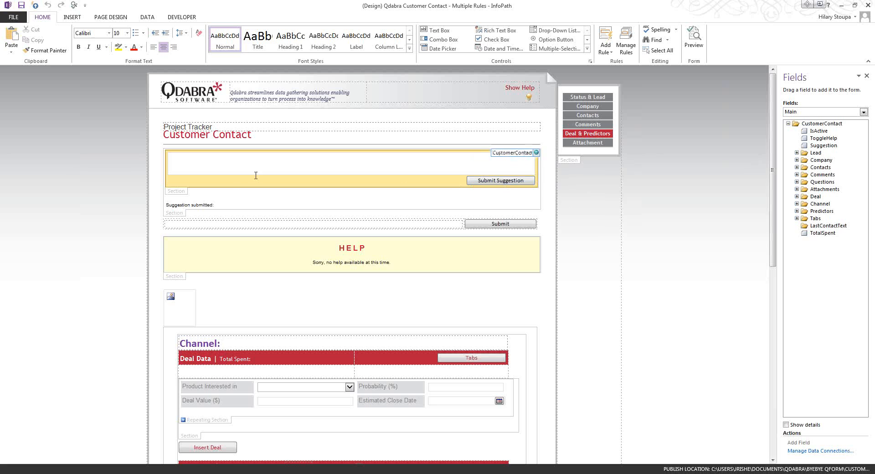
- Select the Submit Suggestion button and check the form's list of views, keeping the DataPredictors view
{"action": "left_click", "coordinate": [505, 183]}
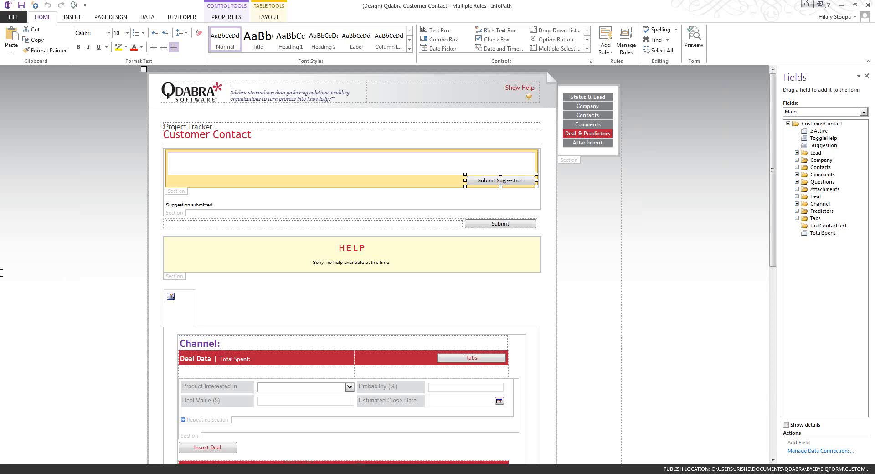
{"action": "left_click", "coordinate": [112, 18]}
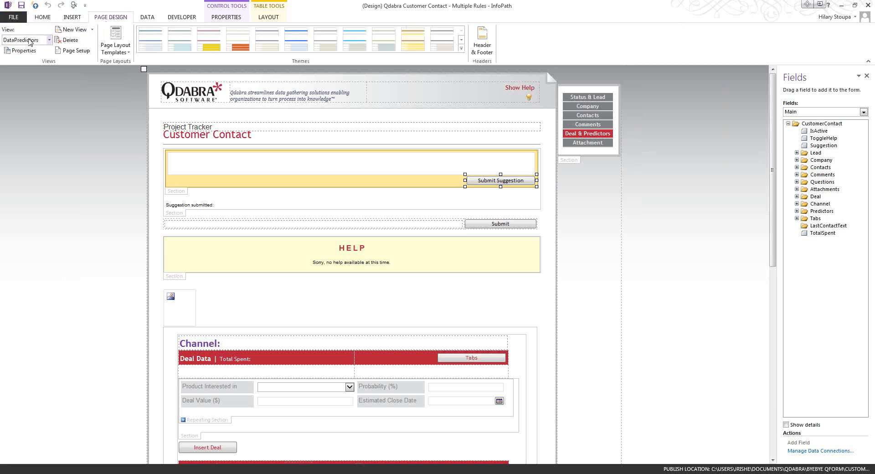
{"action": "left_click", "coordinate": [49, 40]}
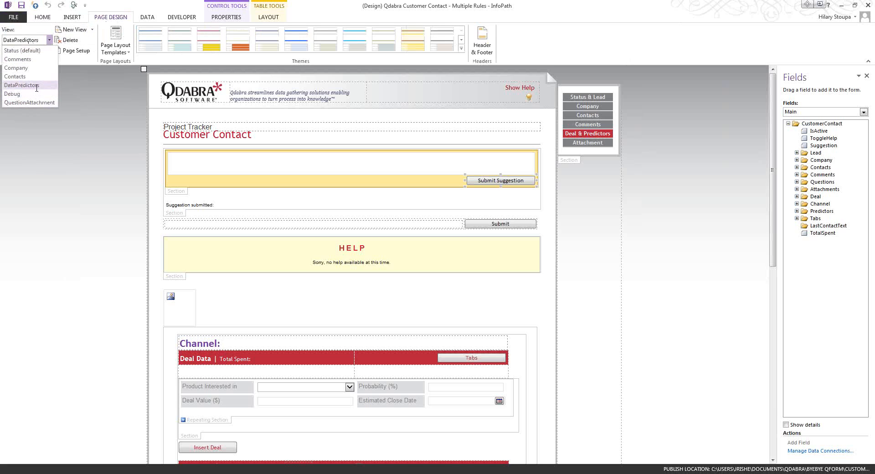
{"action": "left_click", "coordinate": [22, 85]}
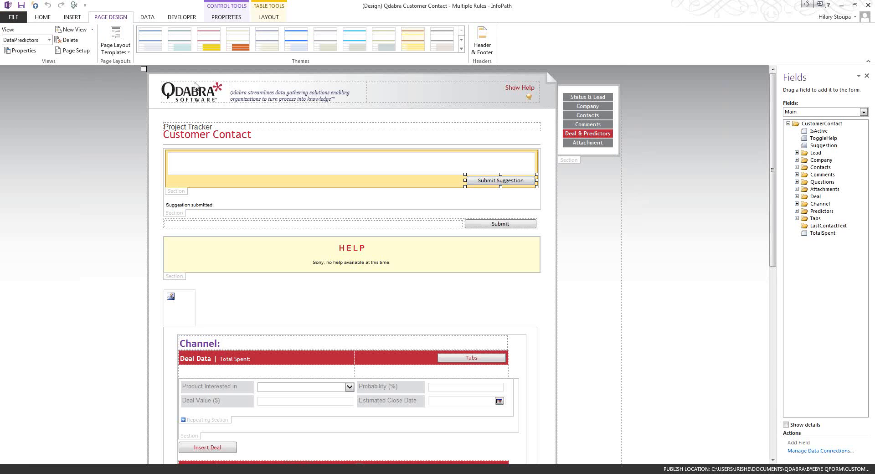
- Show the Submit Suggestion button's rules and widen the Rules pane to read the Set Values actions in full
{"action": "left_click", "coordinate": [41, 18]}
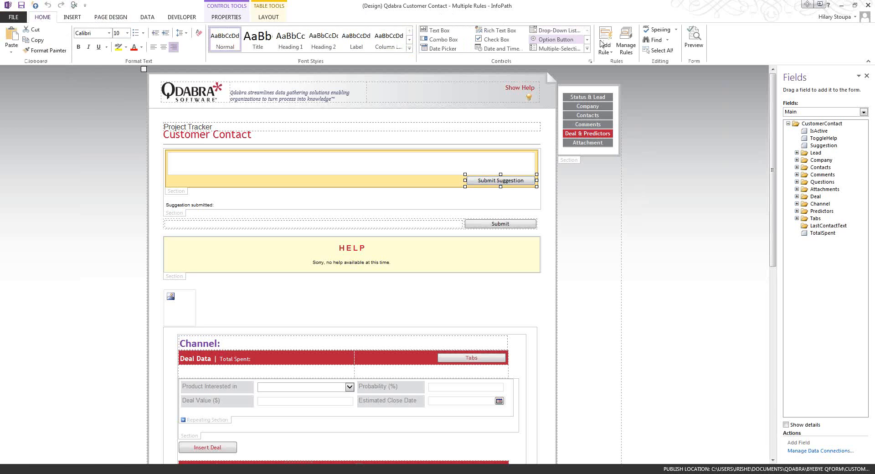
{"action": "left_click", "coordinate": [631, 51]}
{"action": "key", "text": "Down"}
{"action": "key", "text": "Down"}
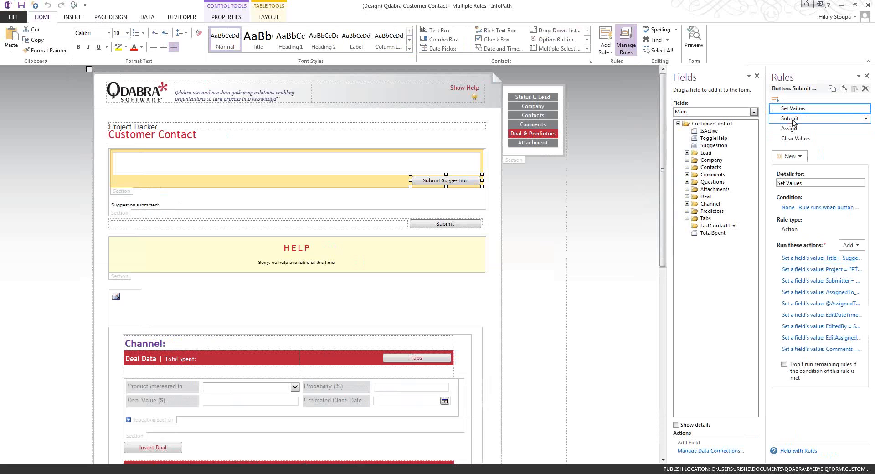
{"action": "left_click", "coordinate": [788, 108]}
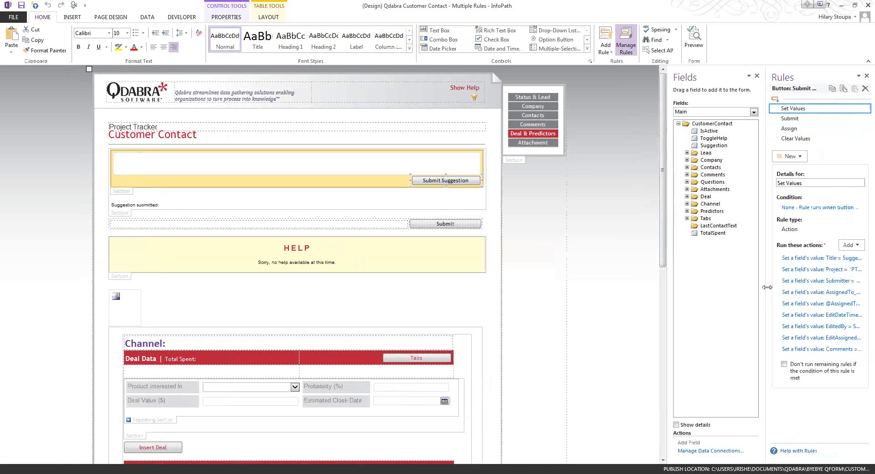
{"action": "left_click_drag", "start_coordinate": [768, 287], "coordinate": [656, 287]}
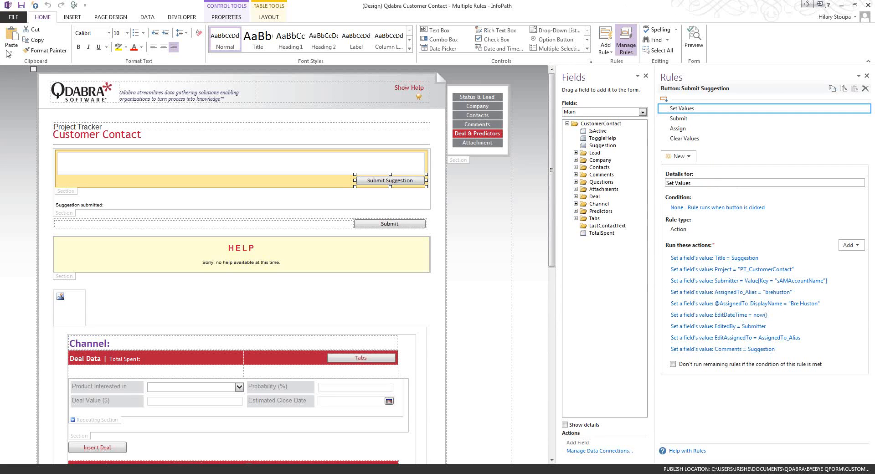
- Review the available views of the Multiple Rules form where the same button rules would be needed
{"action": "left_click", "coordinate": [100, 18]}
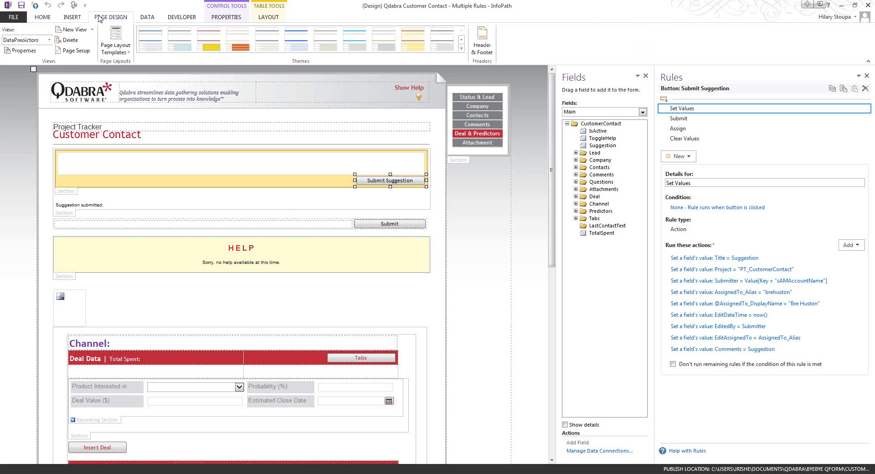
{"action": "left_click", "coordinate": [32, 41]}
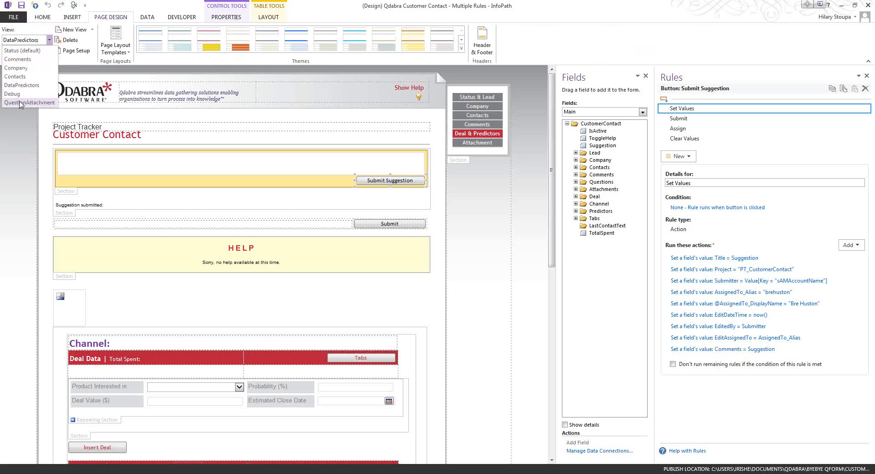
{"action": "left_click", "coordinate": [28, 93]}
{"action": "left_click", "coordinate": [397, 181]}
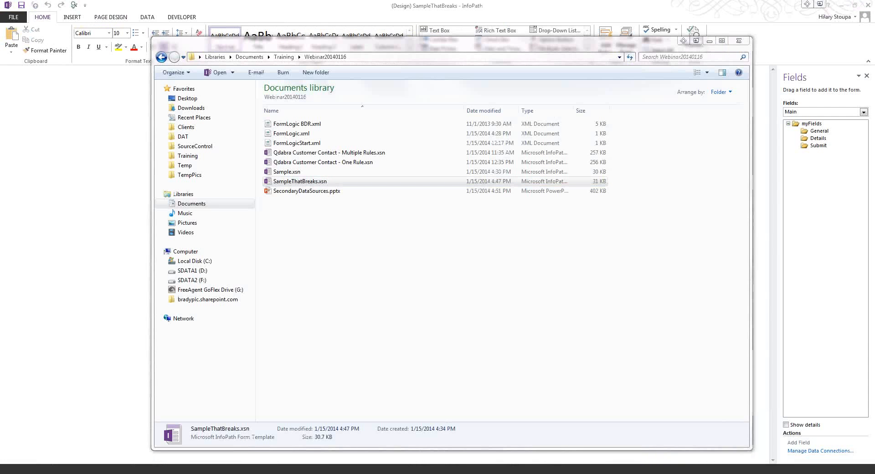
- Switch to the Qdabra Customer Contact - One Rule template and show the Submit Suggestion button's rule in a widened Rules pane
{"action": "mouse_move", "coordinate": [405, 465]}
{"action": "left_click", "coordinate": [310, 418]}
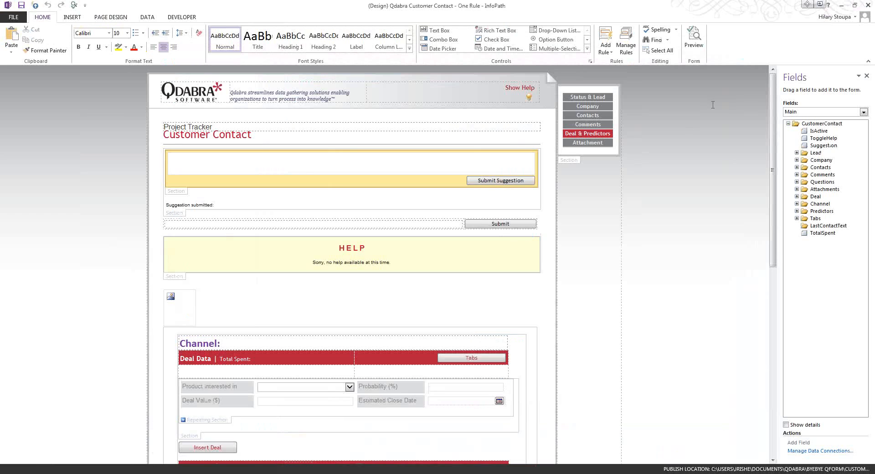
{"action": "left_click", "coordinate": [479, 181]}
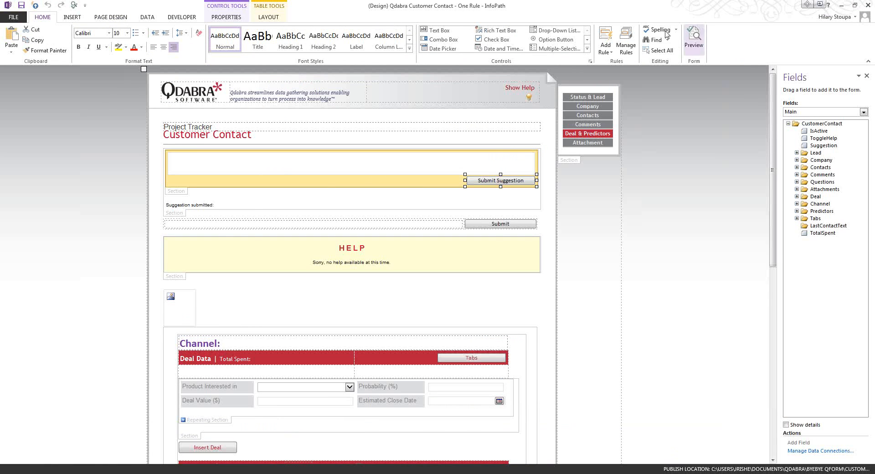
{"action": "left_click", "coordinate": [637, 38]}
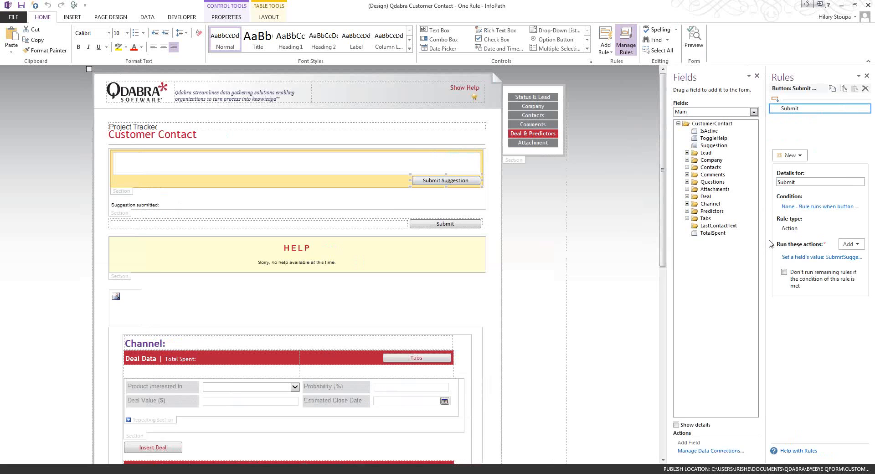
{"action": "left_click_drag", "start_coordinate": [767, 237], "coordinate": [632, 237]}
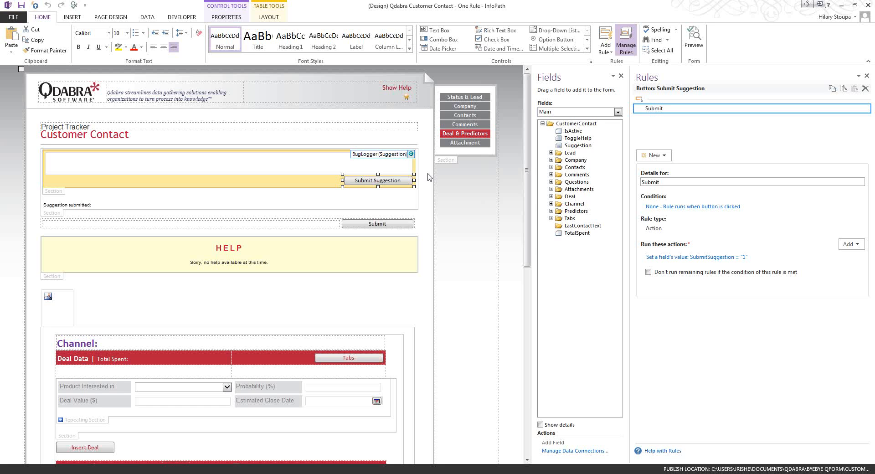
{"action": "left_click", "coordinate": [649, 256]}
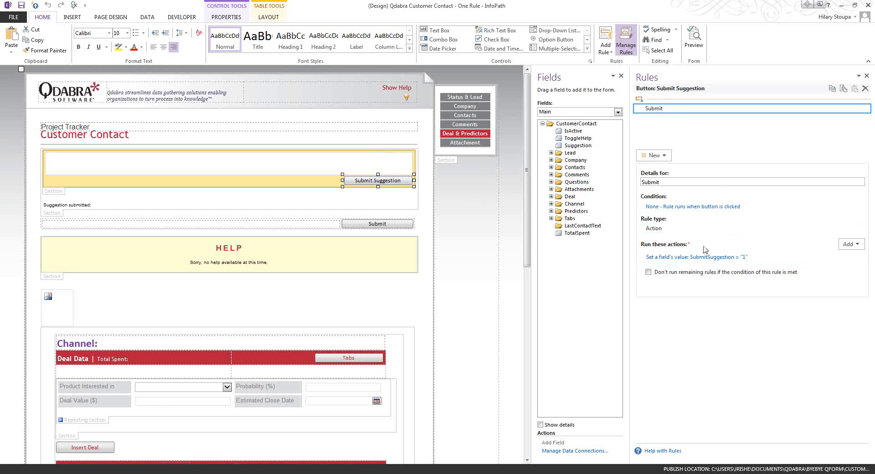
- Show the rules of the SubmitSuggestion field under Triggers in the ViewLogic secondary data source, widening the Fields pane
{"action": "left_click", "coordinate": [607, 111]}
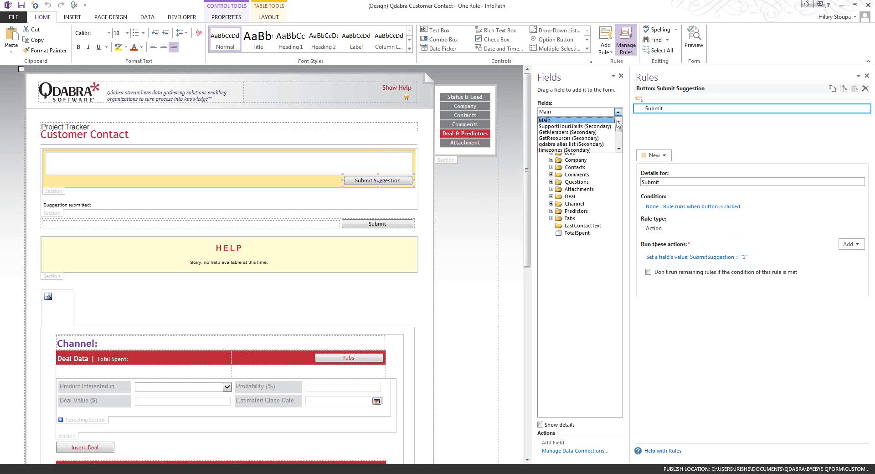
{"action": "scroll", "coordinate": [619, 134], "scroll_direction": "down", "scroll_amount": 5}
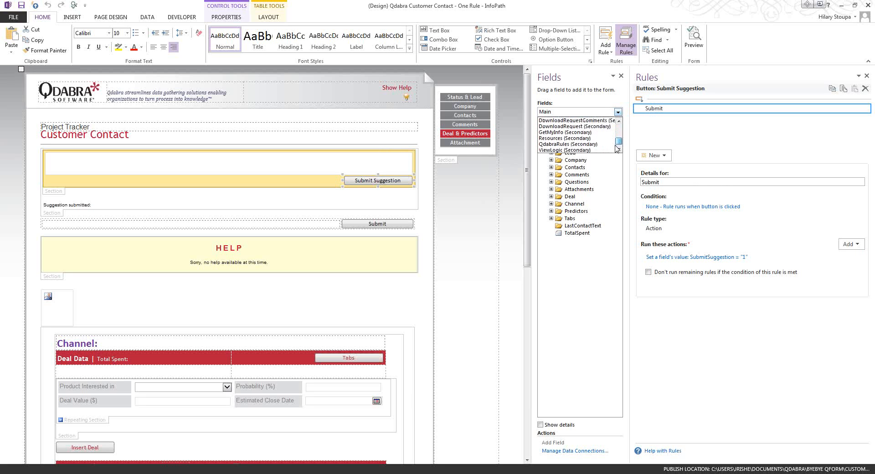
{"action": "left_click", "coordinate": [587, 151]}
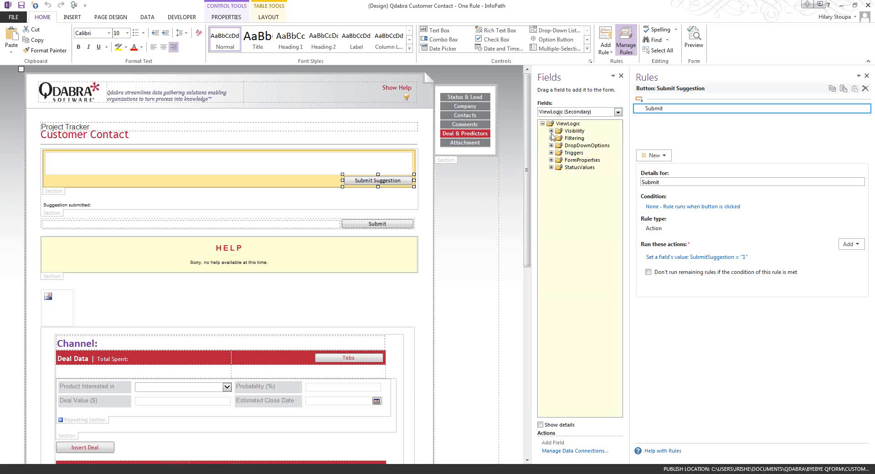
{"action": "left_click", "coordinate": [551, 153]}
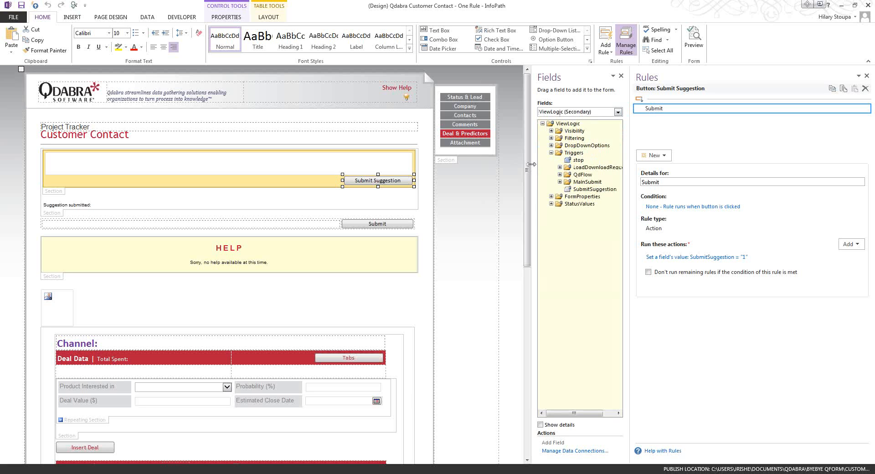
{"action": "left_click_drag", "start_coordinate": [533, 165], "coordinate": [494, 160]}
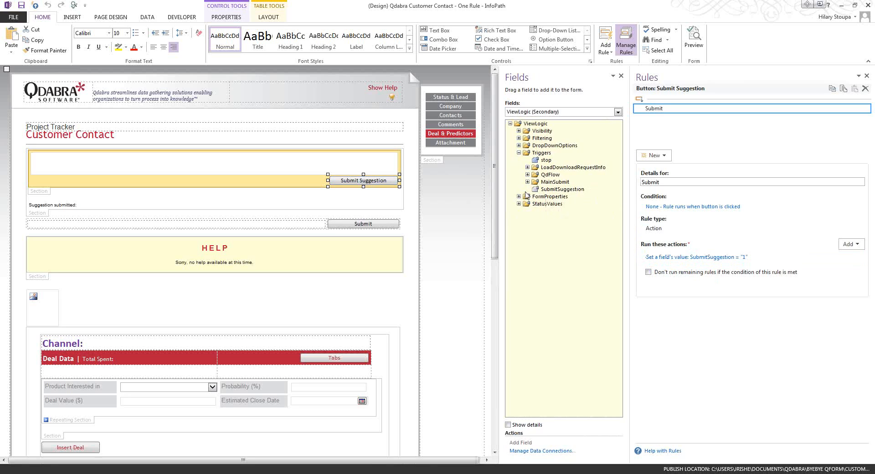
{"action": "left_click", "coordinate": [542, 191]}
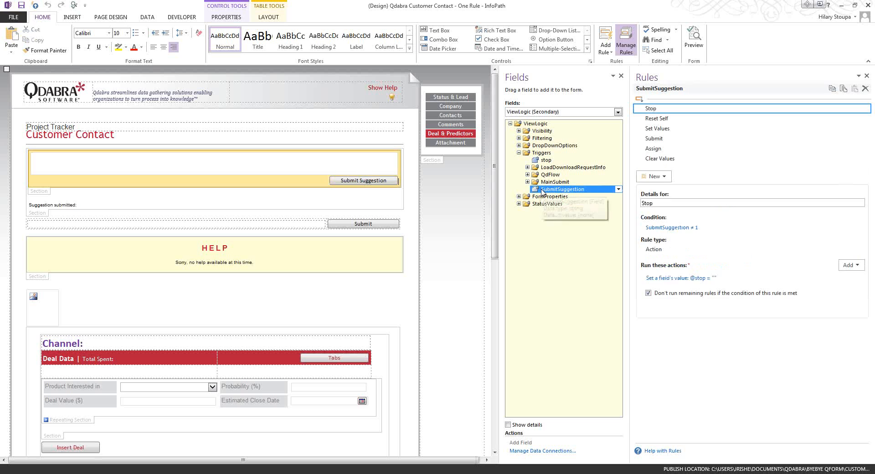
- Examine the actions of the SubmitSuggestion field's Set Values, Submit, Assign and Clear Values rules
{"action": "left_click", "coordinate": [661, 129]}
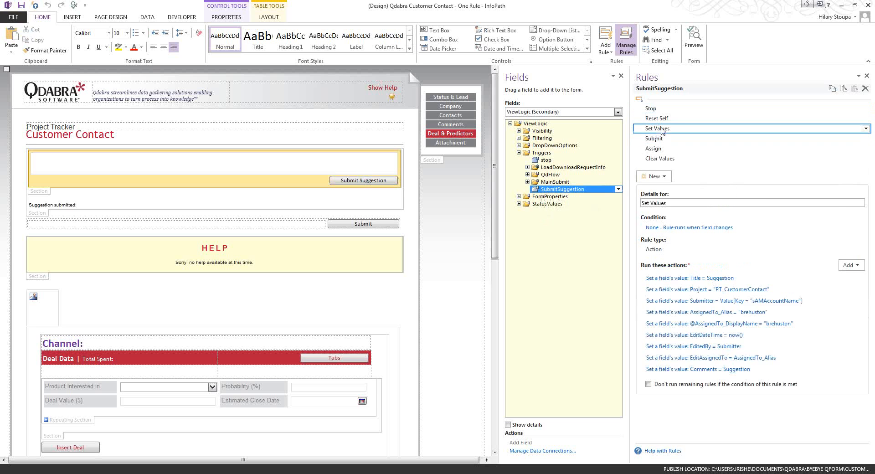
{"action": "left_click", "coordinate": [661, 138]}
{"action": "left_click", "coordinate": [660, 151]}
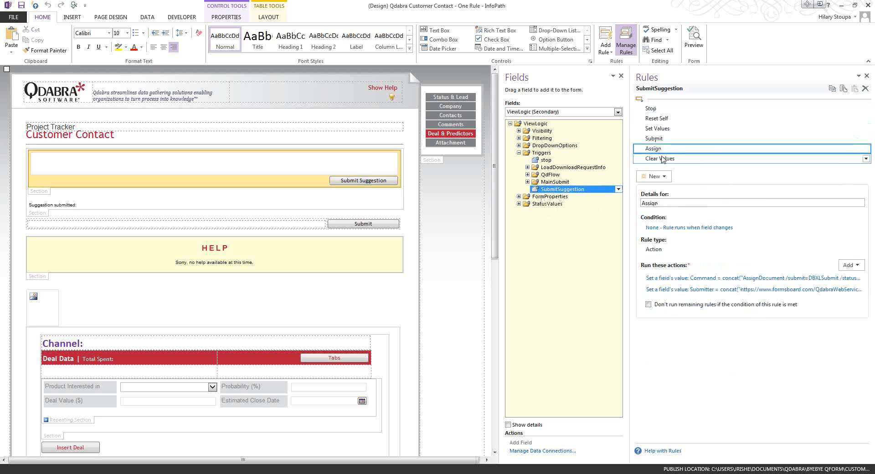
{"action": "left_click", "coordinate": [661, 159]}
{"action": "left_click", "coordinate": [661, 130]}
{"action": "left_click", "coordinate": [660, 140]}
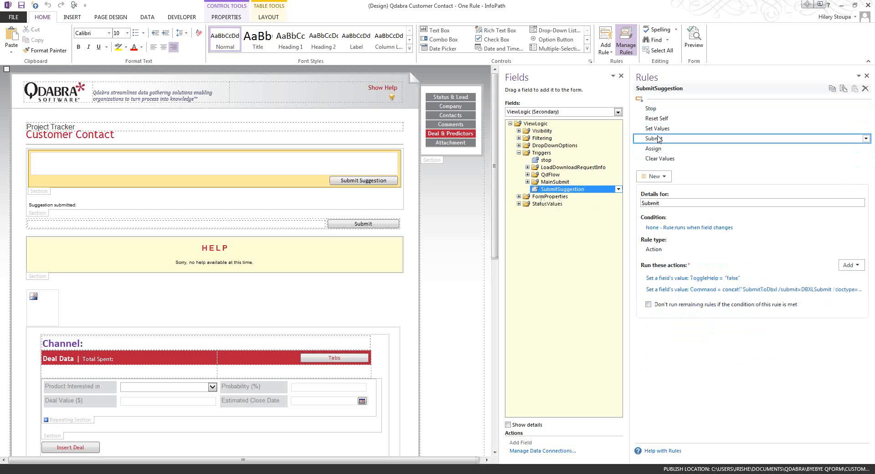
{"action": "left_click", "coordinate": [663, 149]}
{"action": "left_click", "coordinate": [663, 159]}
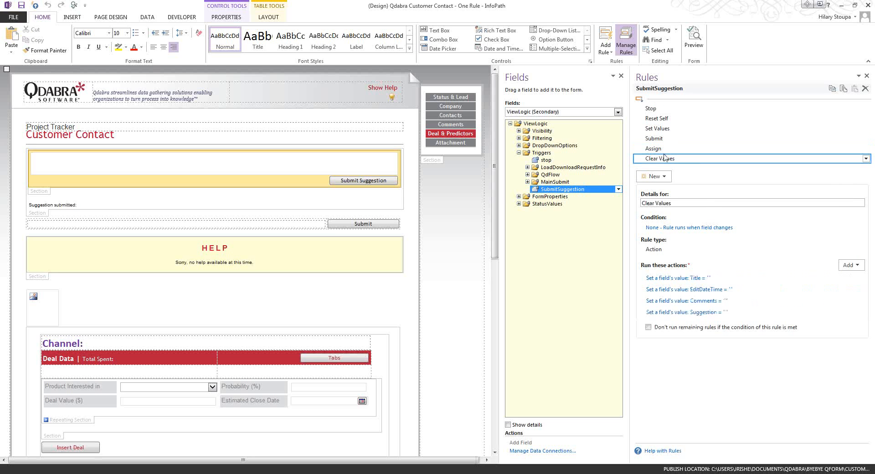
{"action": "left_click", "coordinate": [655, 130]}
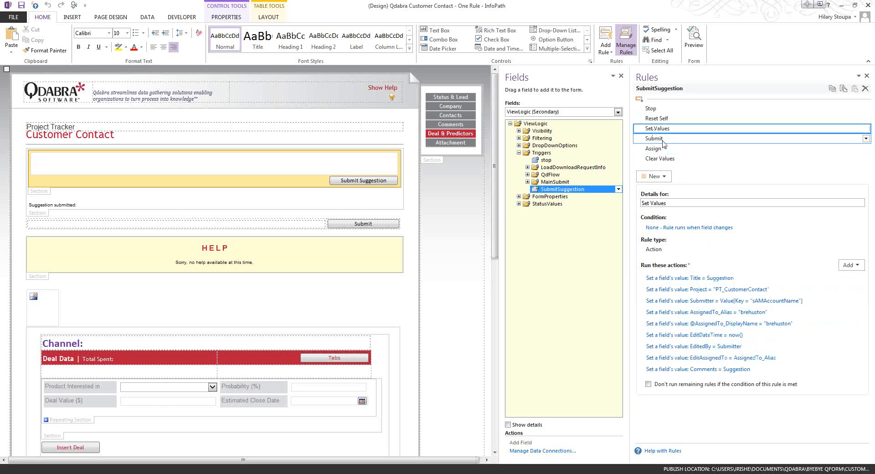
{"action": "left_click", "coordinate": [662, 139]}
{"action": "left_click", "coordinate": [658, 149]}
{"action": "left_click", "coordinate": [659, 159]}
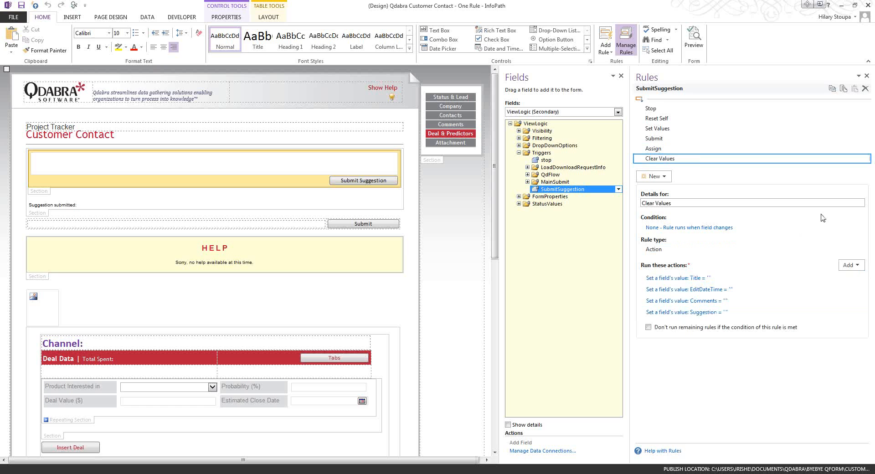
- Compare the conditions and actions of the SubmitSuggestion field's Stop and Reset Self rules
{"action": "left_click", "coordinate": [659, 109]}
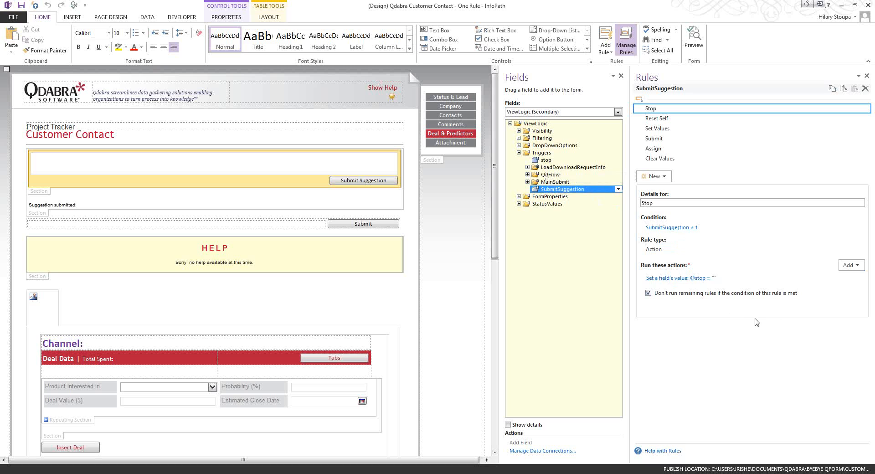
{"action": "left_click", "coordinate": [681, 119]}
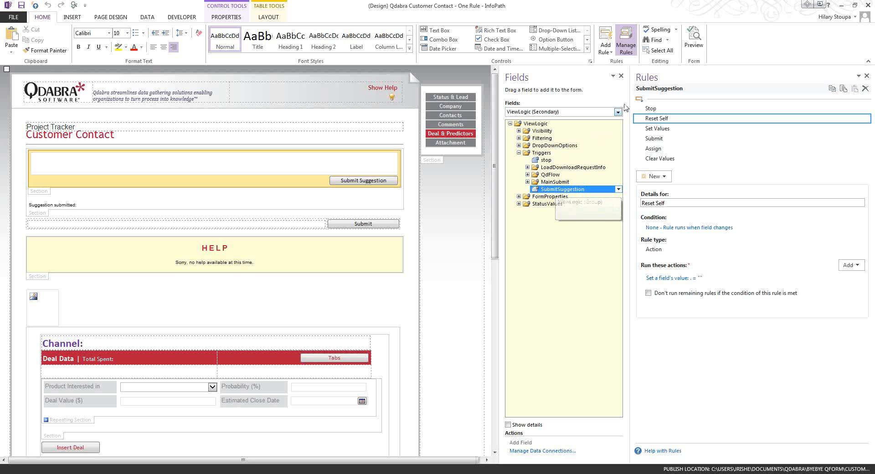
{"action": "left_click", "coordinate": [663, 110]}
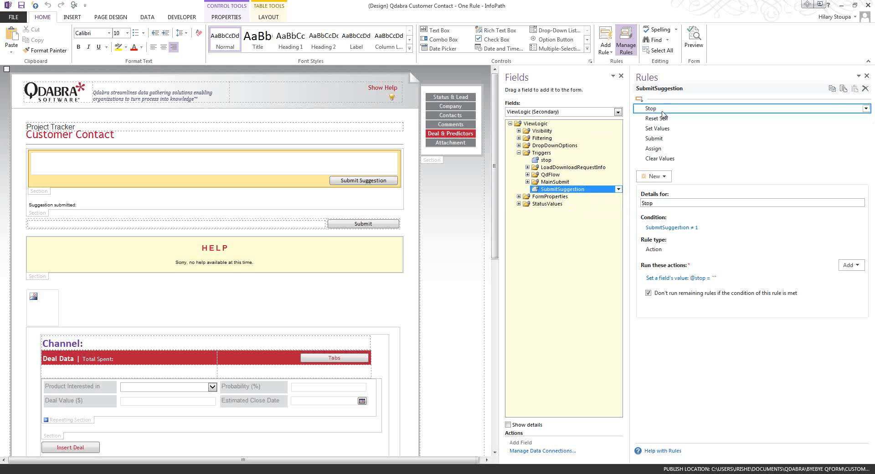
{"action": "left_click", "coordinate": [657, 120]}
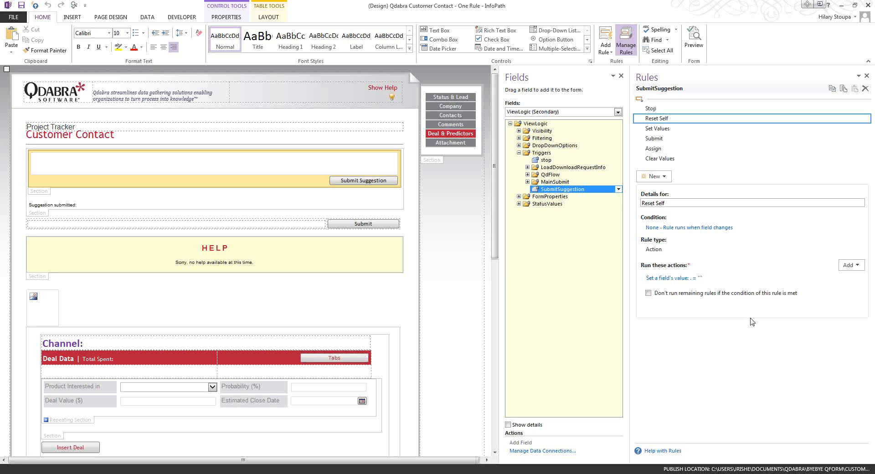
- Review the remaining SubmitSuggestion rules in order from Set Values to Clear Values, and return to the Reset Self rule
{"action": "left_click", "coordinate": [679, 129]}
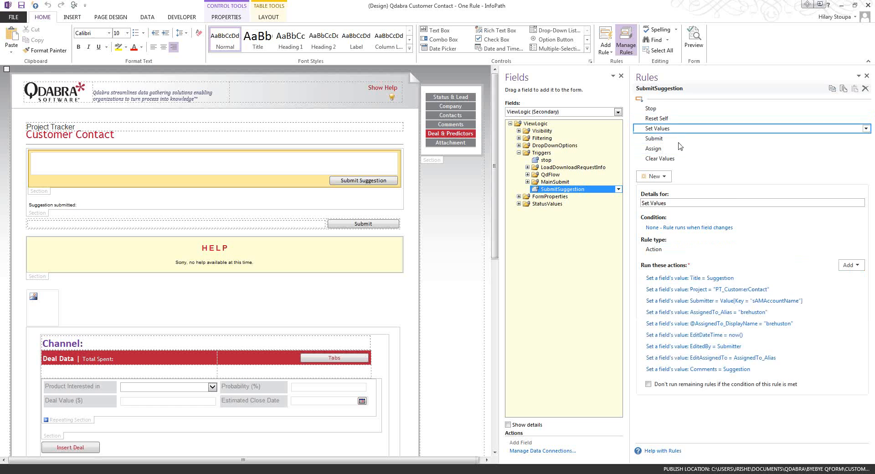
{"action": "left_click", "coordinate": [677, 138]}
{"action": "left_click", "coordinate": [676, 149]}
{"action": "left_click", "coordinate": [678, 159]}
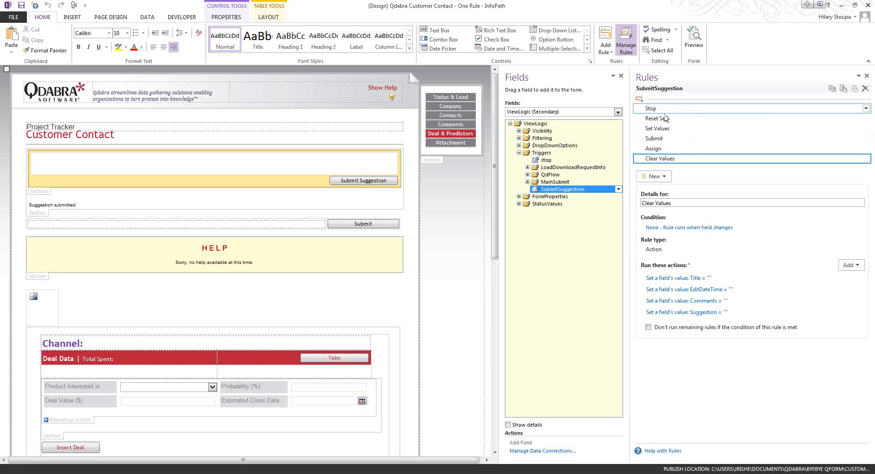
{"action": "left_click", "coordinate": [662, 119]}
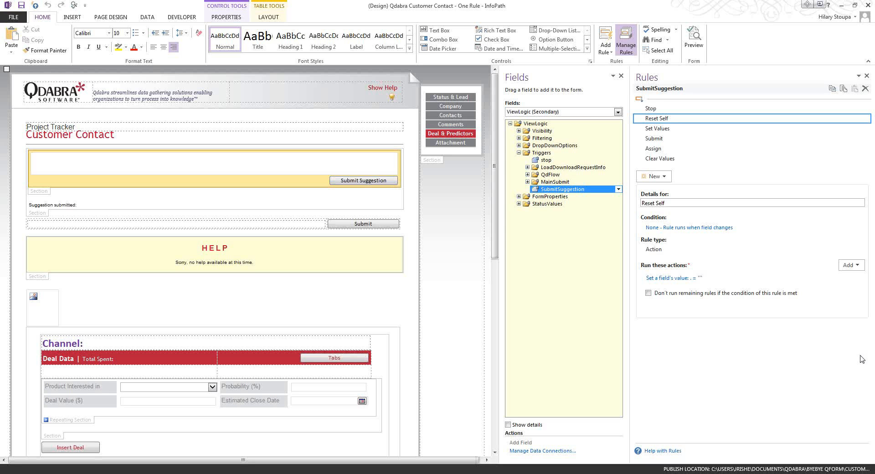
- Inspect the rules that depend on, are triggered by, or may change the SubmitSuggestion field in the Rule Inspector
{"action": "left_click", "coordinate": [578, 113]}
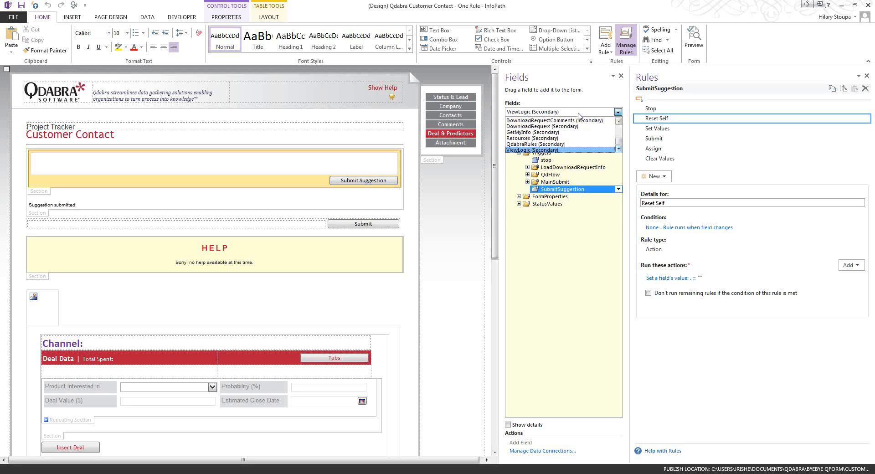
{"action": "left_click", "coordinate": [579, 114]}
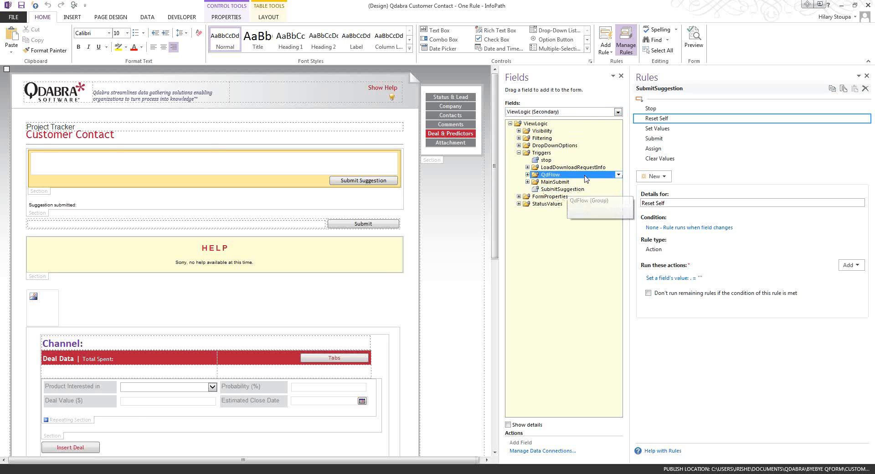
{"action": "right_click", "coordinate": [583, 177]}
{"action": "left_click", "coordinate": [538, 189]}
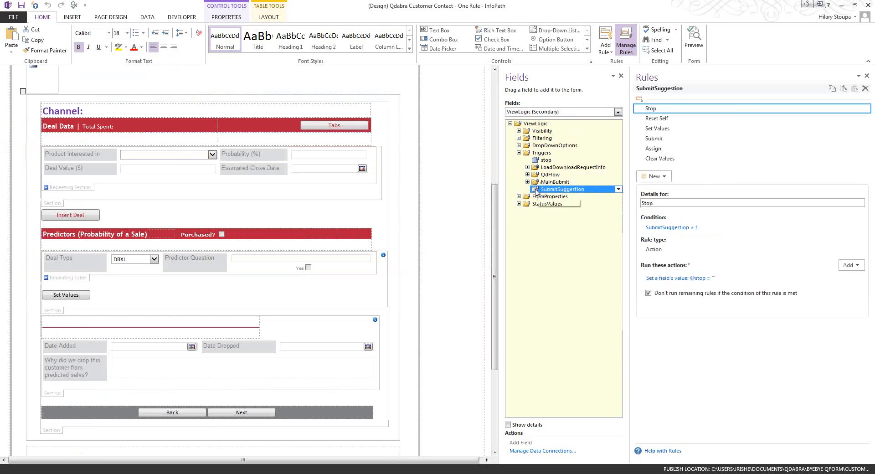
{"action": "right_click", "coordinate": [550, 191]}
{"action": "left_click", "coordinate": [600, 338]}
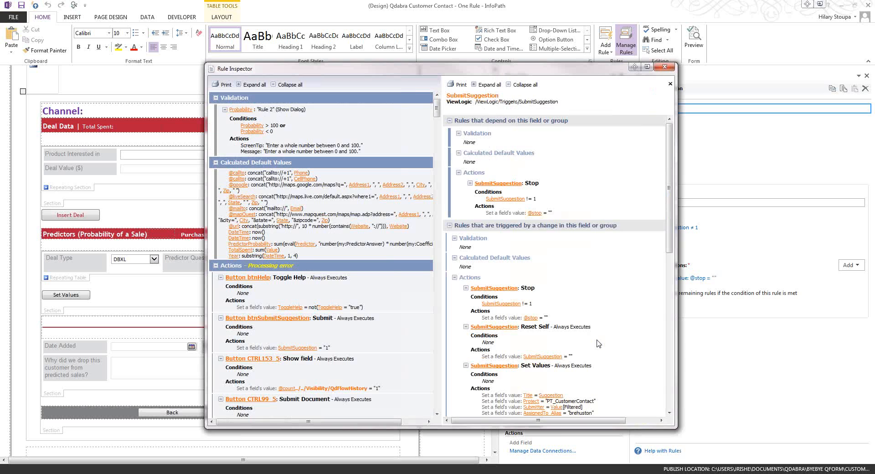
{"action": "left_click_drag", "start_coordinate": [669, 192], "coordinate": [713, 403]}
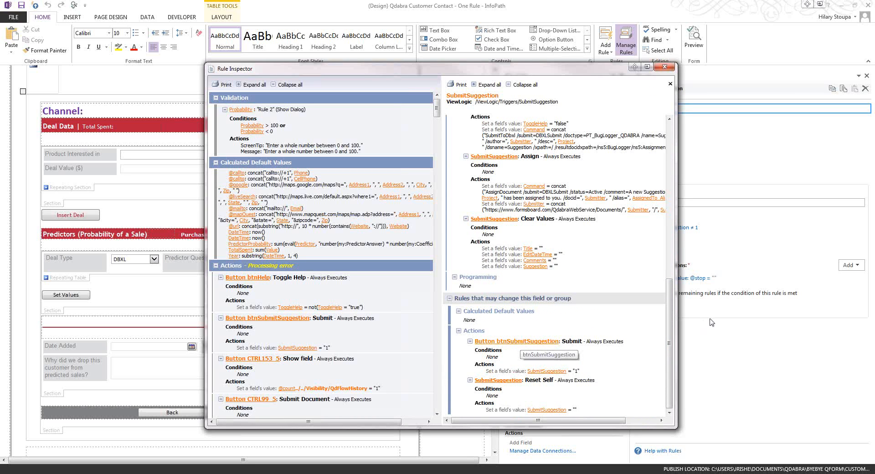
- Close the Rule Inspector and the Qdabra Customer Contact - One Rule form template without saving changes
{"action": "left_click", "coordinate": [664, 68]}
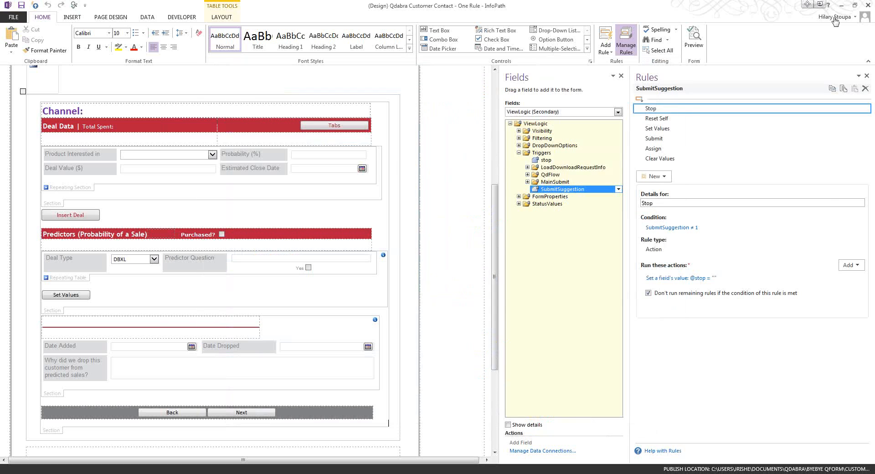
{"action": "left_click", "coordinate": [869, 5]}
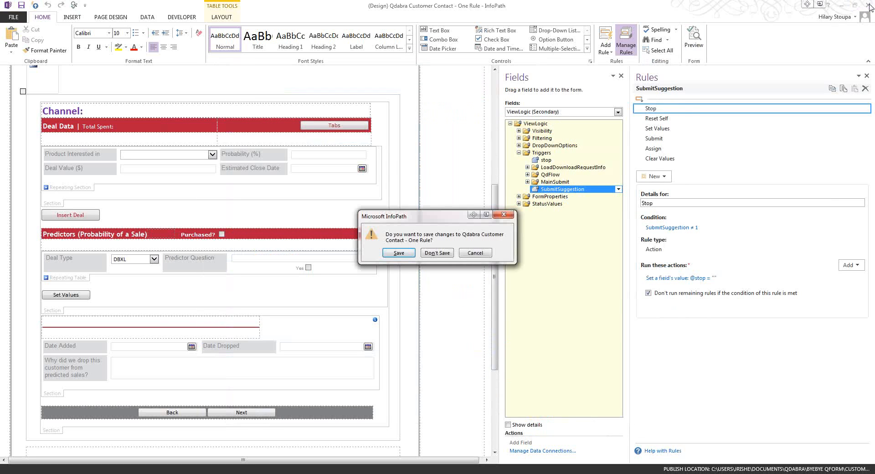
{"action": "left_click", "coordinate": [437, 253]}
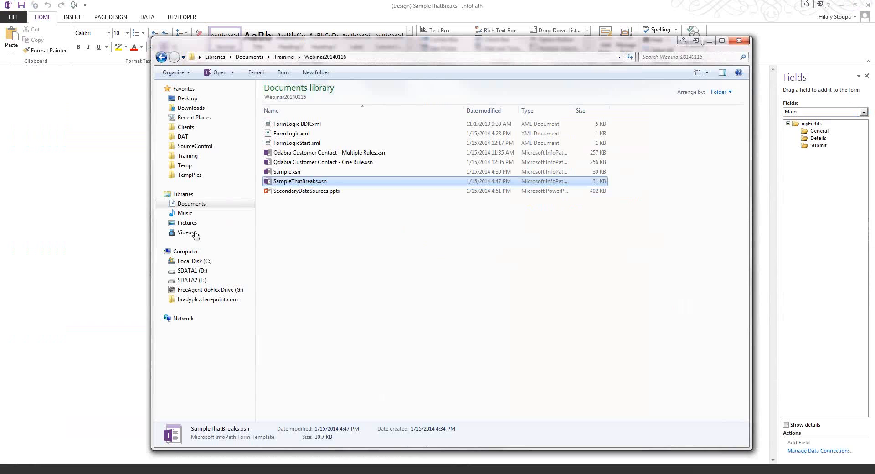
- Bring up the Sample.xsn form template in design mode and show its FormLogic secondary data source in the Fields pane
{"action": "left_click", "coordinate": [287, 173]}
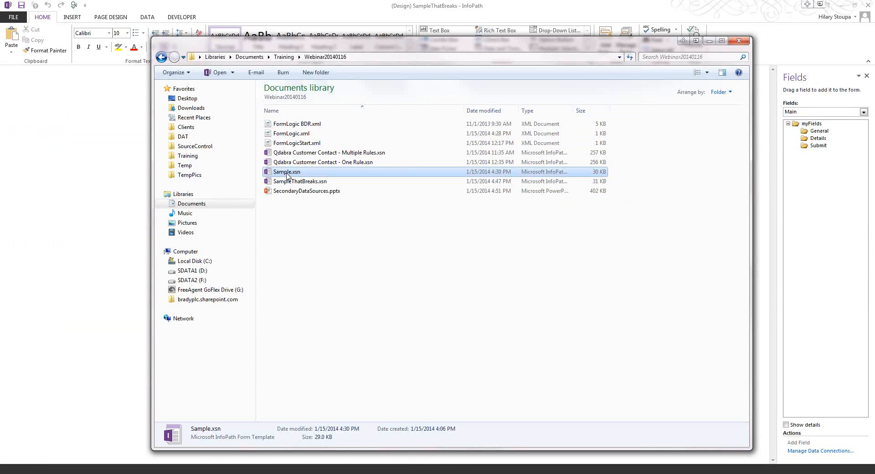
{"action": "mouse_move", "coordinate": [408, 473]}
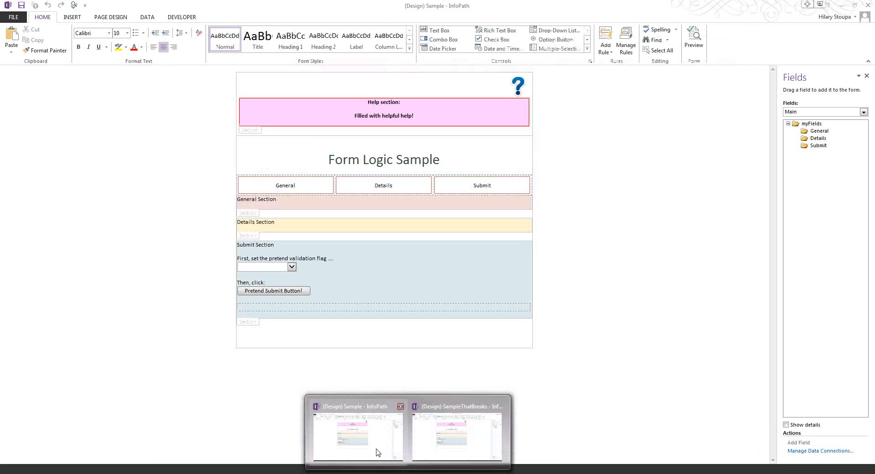
{"action": "left_click", "coordinate": [377, 447]}
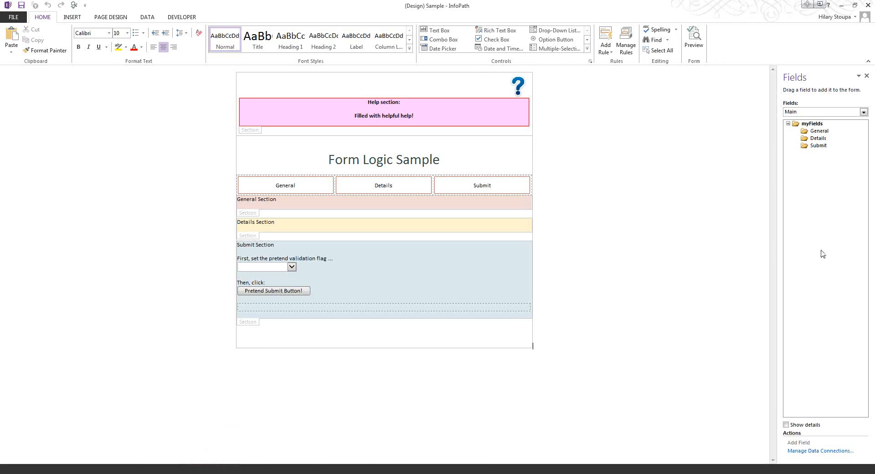
{"action": "left_click", "coordinate": [830, 112]}
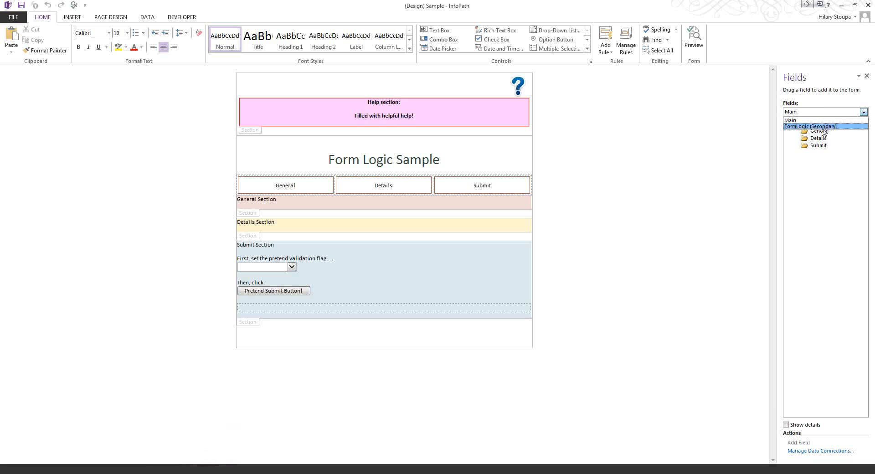
{"action": "left_click", "coordinate": [824, 128]}
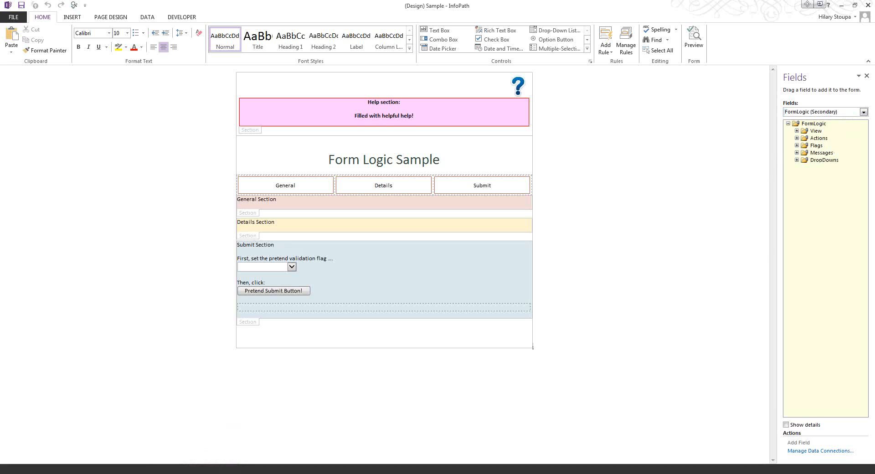
- Switch to Notepad++ and review the View, Actions and Flags elements of FormLogicStart.xml
{"action": "mouse_move", "coordinate": [210, 469]}
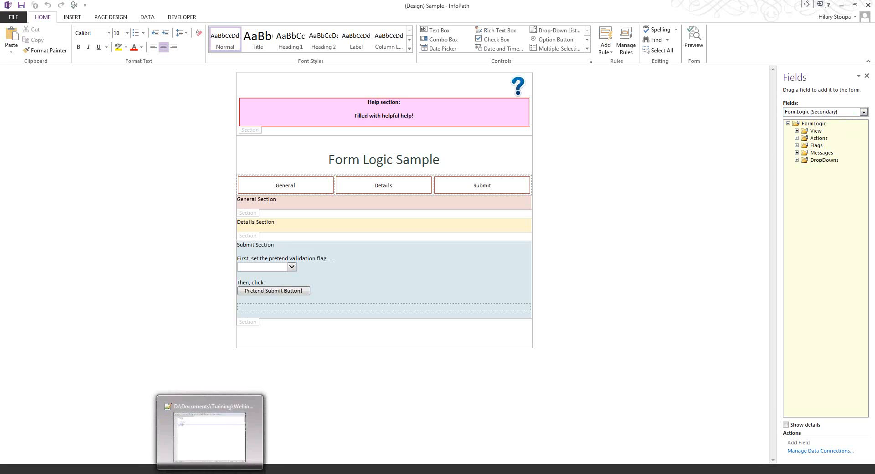
{"action": "left_click", "coordinate": [209, 428]}
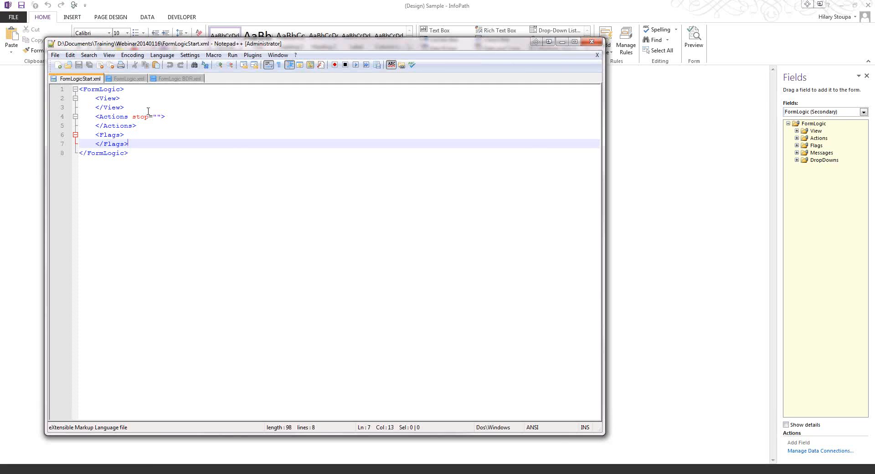
{"action": "left_click", "coordinate": [125, 98]}
{"action": "left_click", "coordinate": [131, 118]}
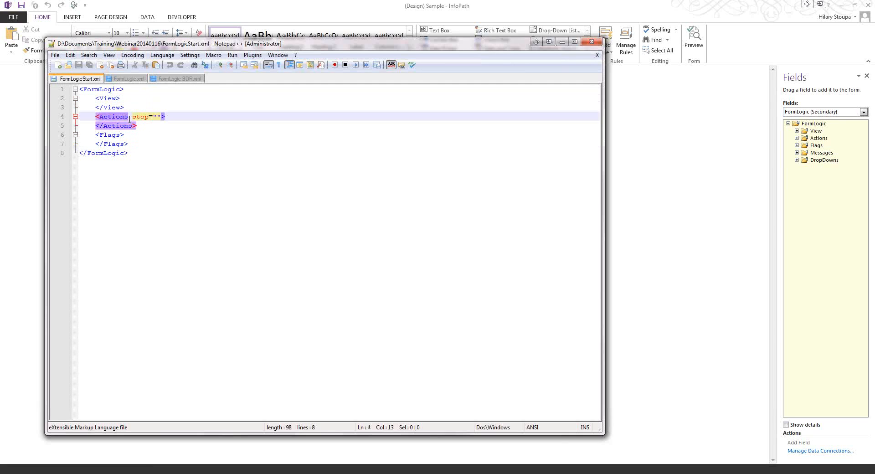
{"action": "left_click", "coordinate": [112, 135]}
{"action": "left_click", "coordinate": [139, 152]}
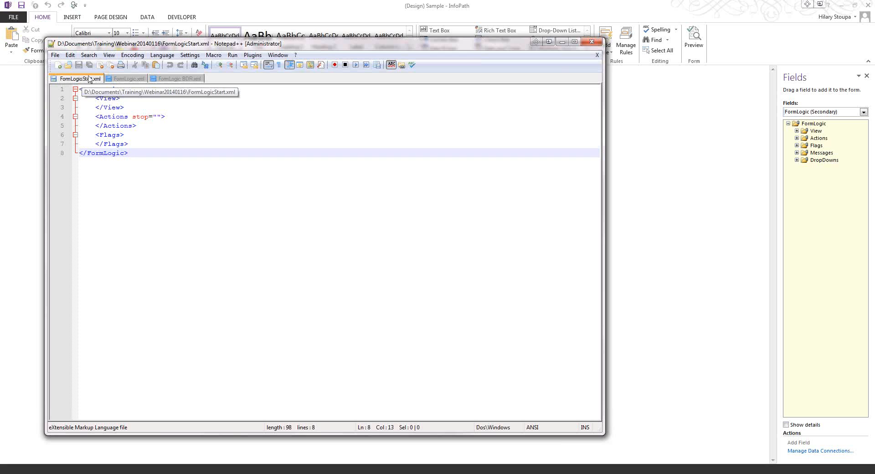
- Look up the XML language option and the commands of the XML Tools plugin without applying any
{"action": "left_click", "coordinate": [159, 55]}
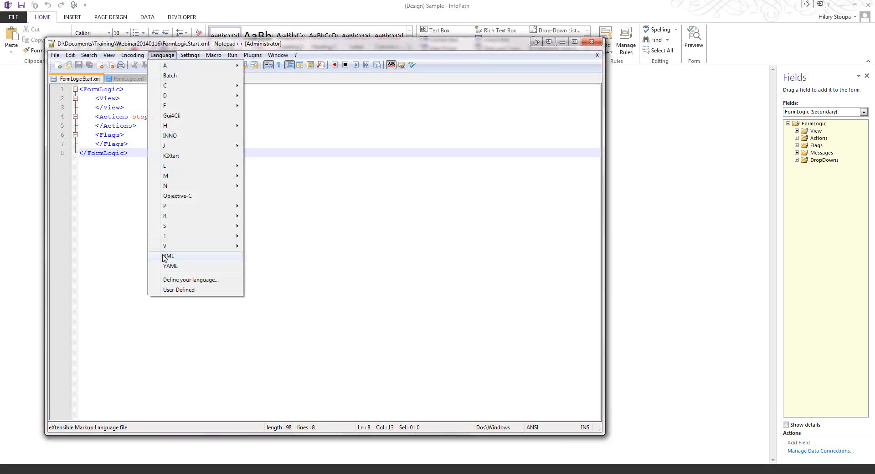
{"action": "left_click", "coordinate": [313, 150]}
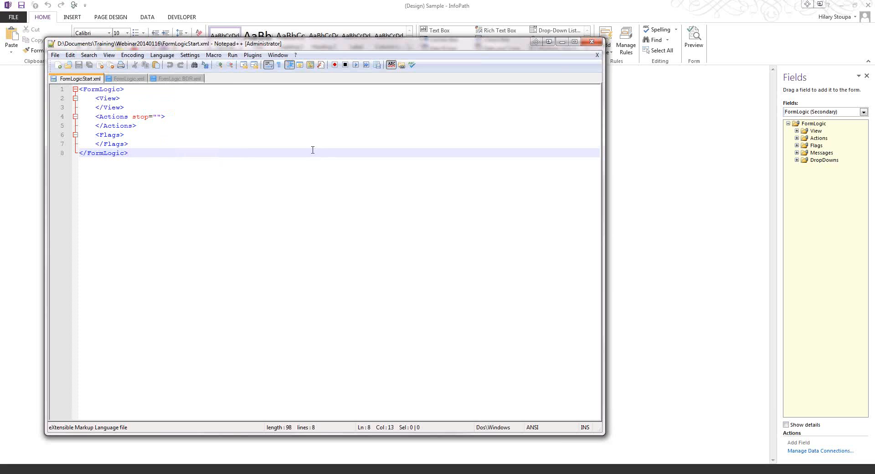
{"action": "key", "text": "Up"}
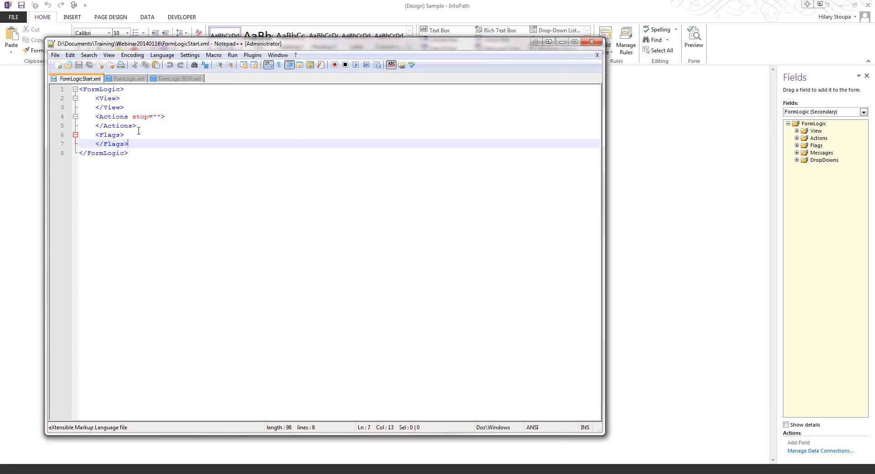
{"action": "left_click", "coordinate": [253, 55]}
{"action": "mouse_move", "coordinate": [289, 130]}
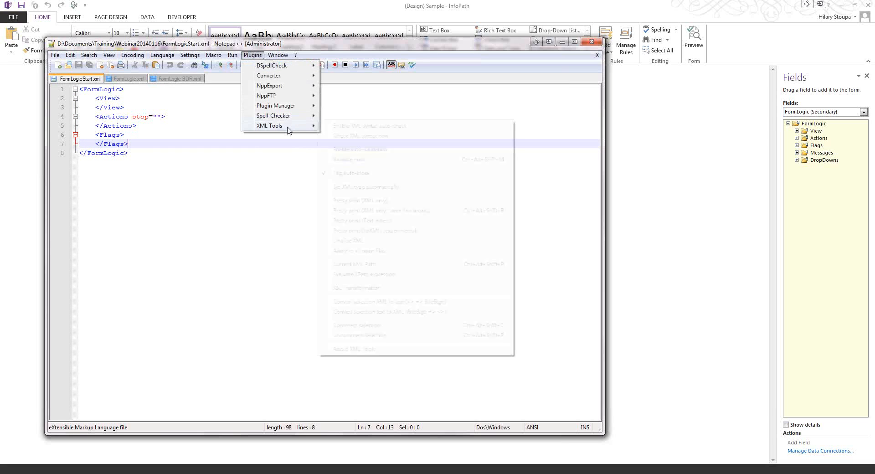
{"action": "key", "text": "Escape"}
{"action": "key", "text": "Escape"}
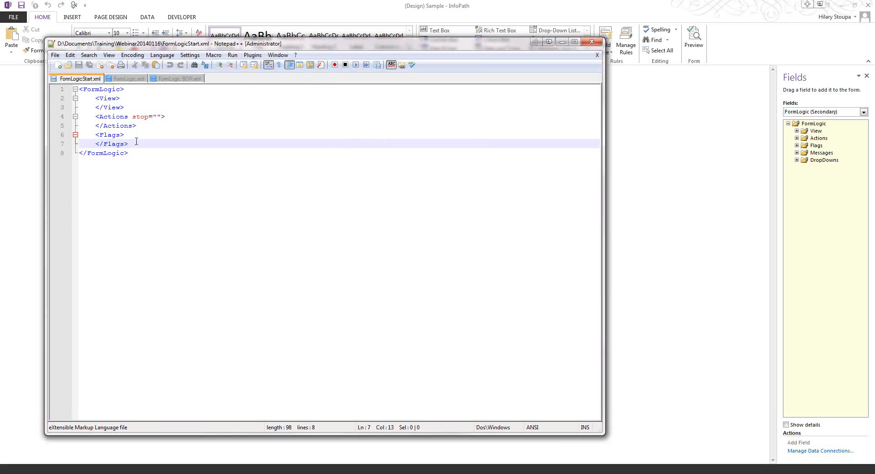
- Add the lines <helpful></helpful> and <make a mistake></make> below the closing Flags tag in FormLogicStart.xml
{"action": "key", "text": "Return"}
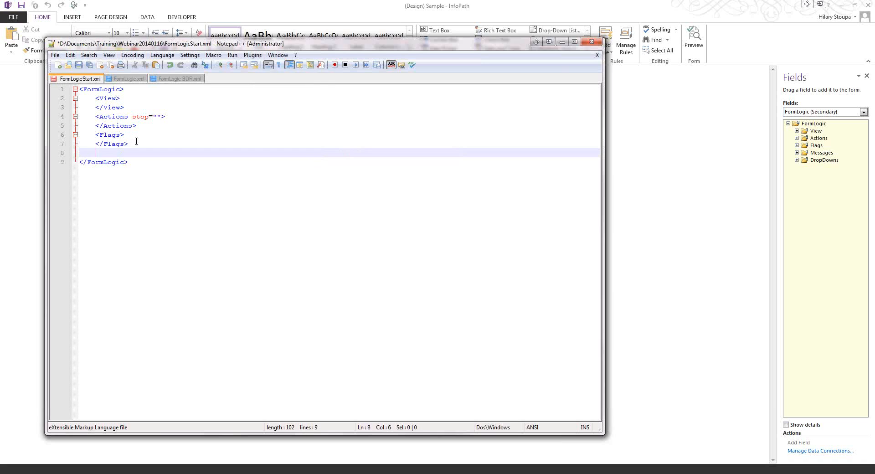
{"action": "type", "text": "<helpful></helpful>"}
{"action": "left_click", "coordinate": [175, 153]}
{"action": "key", "text": "Return"}
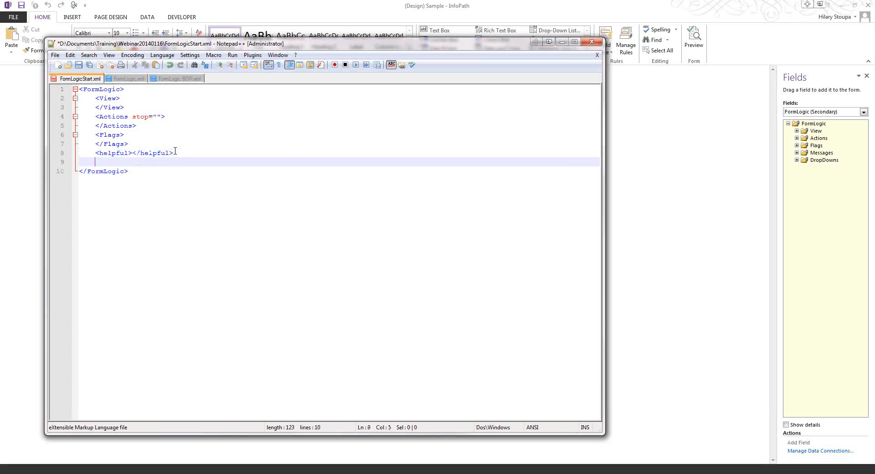
{"action": "type", "text": "<make a mistake></make>"}
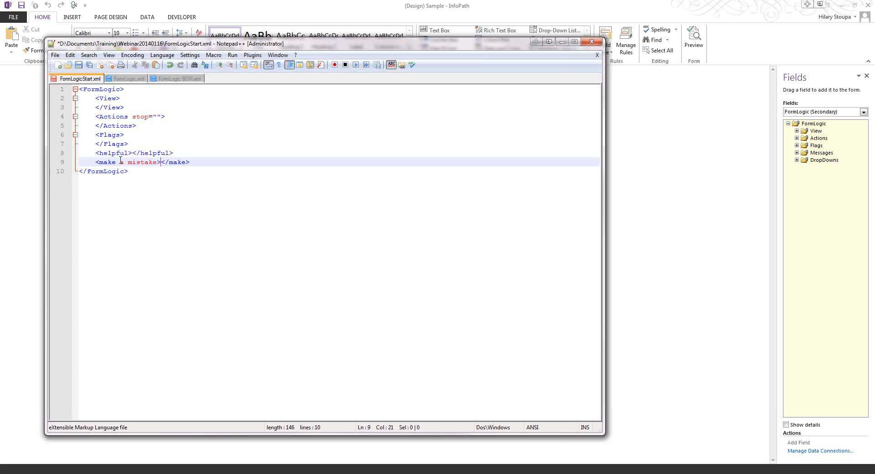
- Try to pretty-print the XML containing the malformed element with XML Tools, and dismiss the plugin's message
{"action": "key", "text": "ctrl+alt+shift+b"}
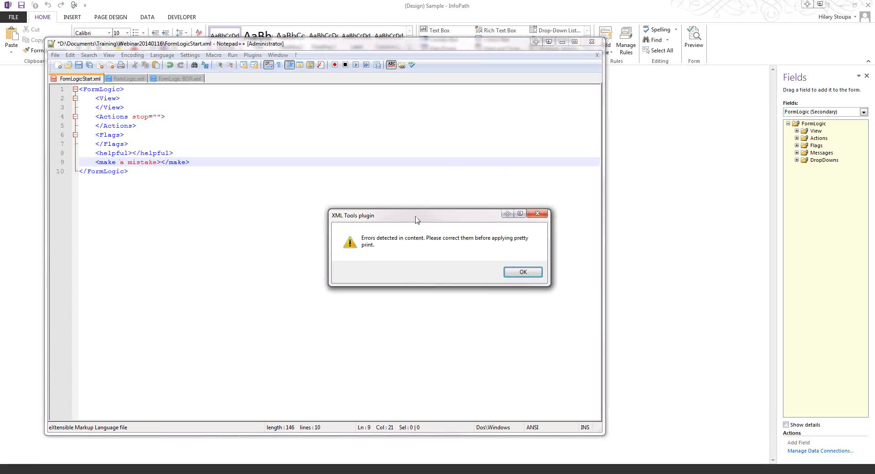
{"action": "left_click_drag", "start_coordinate": [394, 217], "coordinate": [304, 162]}
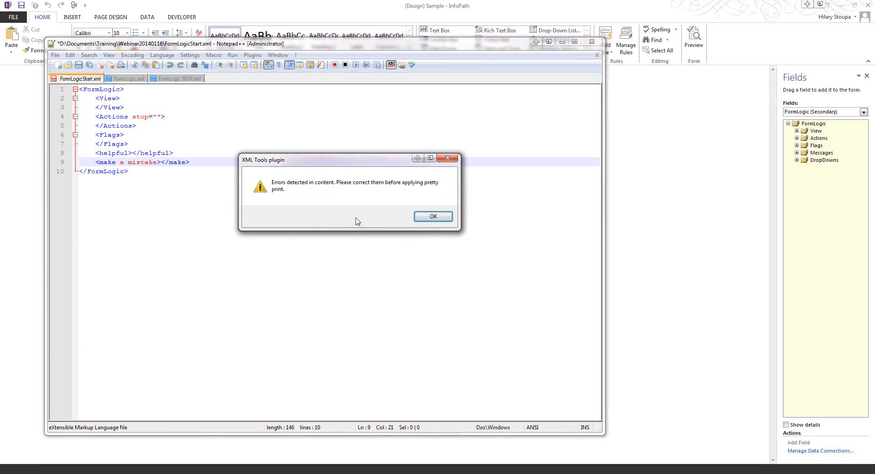
{"action": "left_click", "coordinate": [433, 216]}
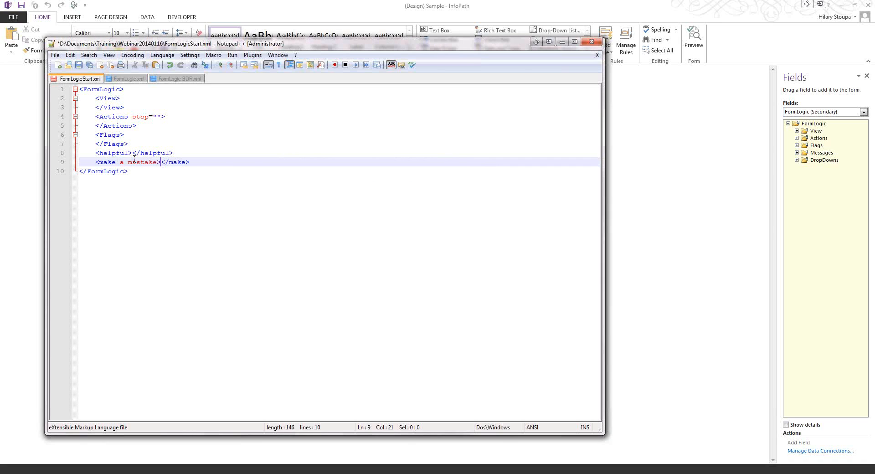
- Remove the two test lines below the closing Flags tag from FormLogicStart.xml
{"action": "key", "text": "Delete"}
{"action": "key", "text": "Delete"}
{"action": "key", "text": "Delete"}
{"action": "key", "text": "Delete"}
{"action": "key", "text": "Delete"}
{"action": "key", "text": "Delete"}
{"action": "key", "text": "Delete"}
{"action": "key", "text": "BackSpace"}
{"action": "key", "text": "BackSpace"}
{"action": "key", "text": "BackSpace"}
{"action": "key", "text": "BackSpace"}
{"action": "key", "text": "BackSpace"}
{"action": "key", "text": "BackSpace"}
{"action": "key", "text": "BackSpace"}
{"action": "key", "text": "BackSpace"}
{"action": "key", "text": "BackSpace"}
{"action": "key", "text": "BackSpace"}
{"action": "key", "text": "BackSpace"}
{"action": "key", "text": "BackSpace"}
{"action": "key", "text": "BackSpace"}
{"action": "key", "text": "BackSpace"}
{"action": "key", "text": "BackSpace"}
{"action": "key", "text": "BackSpace"}
{"action": "key", "text": "BackSpace"}
{"action": "key", "text": "BackSpace"}
{"action": "key", "text": "BackSpace"}
{"action": "key", "text": "BackSpace"}
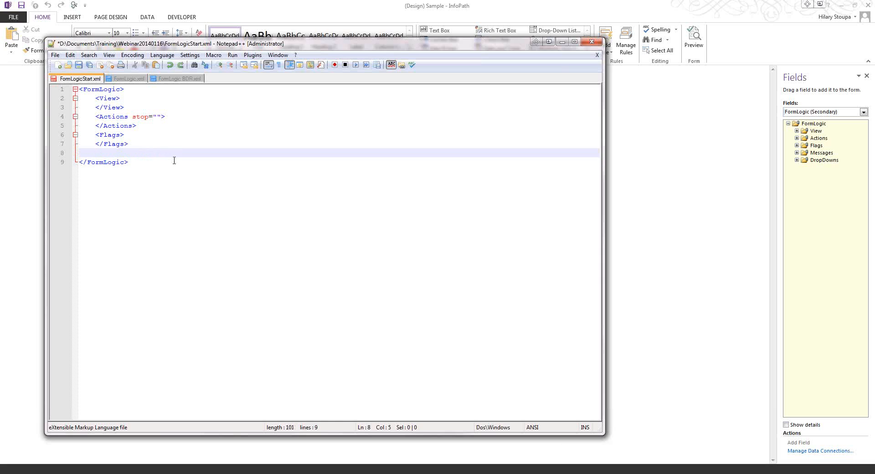
{"action": "key", "text": "BackSpace"}
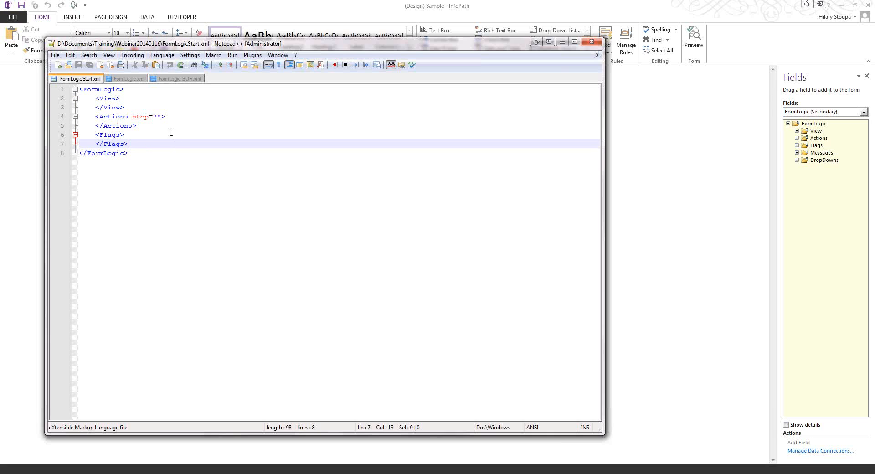
- Examine the Actions stop attribute, the Submit element and the Valid flag's default value in FormLogic.xml
{"action": "left_click", "coordinate": [128, 80]}
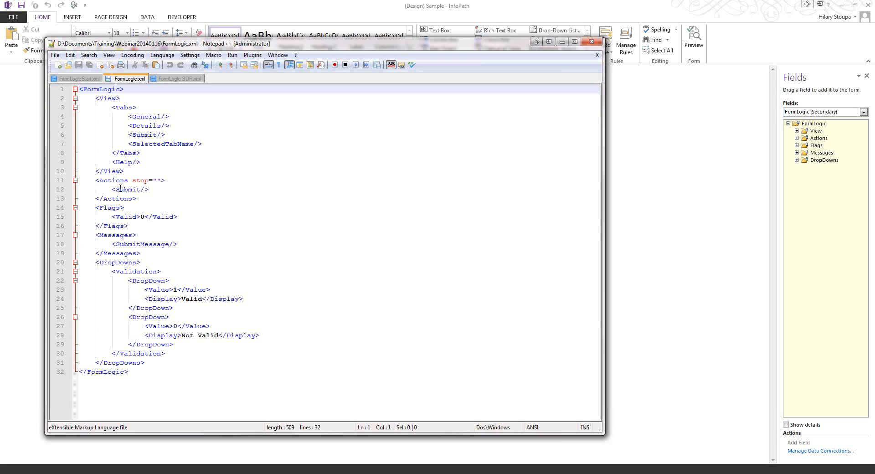
{"action": "left_click", "coordinate": [140, 178]}
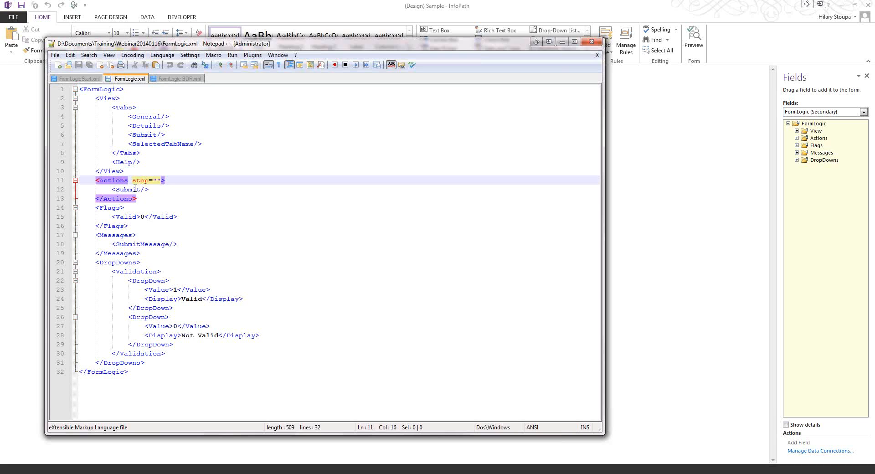
{"action": "left_click", "coordinate": [134, 189]}
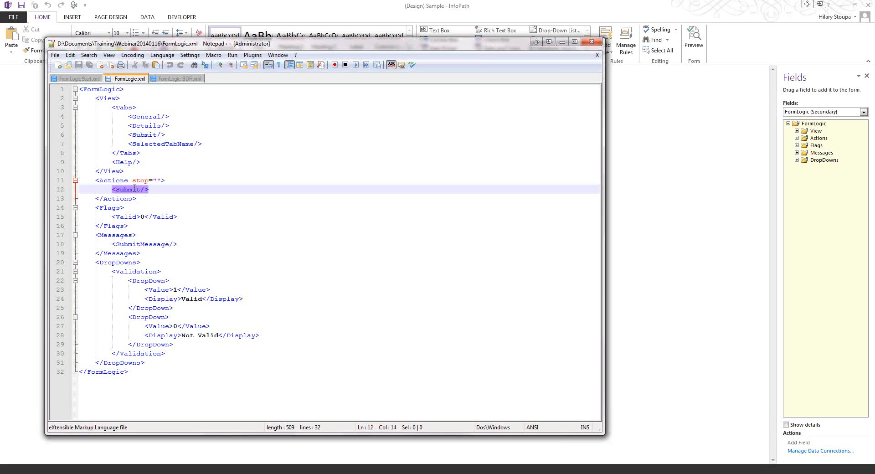
{"action": "double_click", "coordinate": [126, 217]}
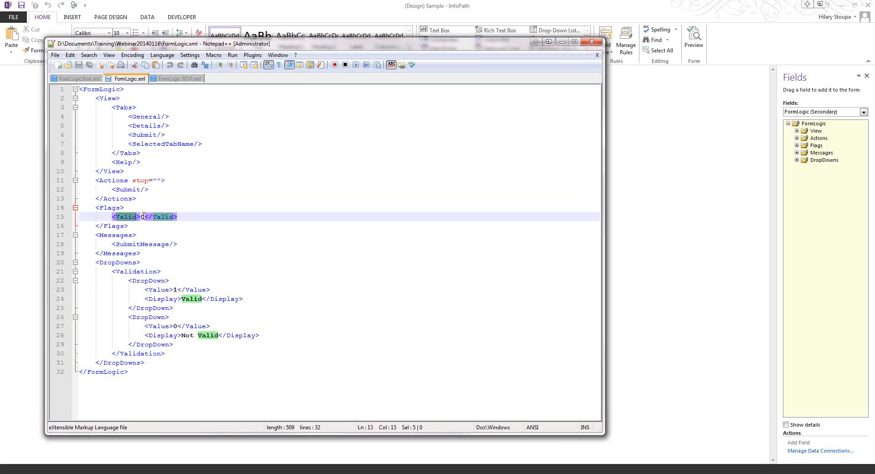
{"action": "left_click", "coordinate": [142, 217]}
{"action": "double_click", "coordinate": [142, 216]}
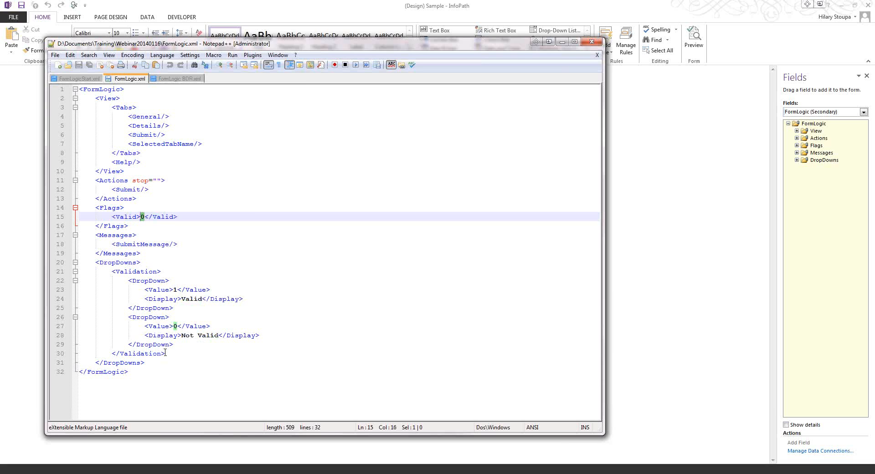
- Examine the Validation drop-down block in FormLogic.xml, and view the Sample form's resource files in InfoPath
{"action": "left_click_drag", "start_coordinate": [165, 354], "coordinate": [72, 276]}
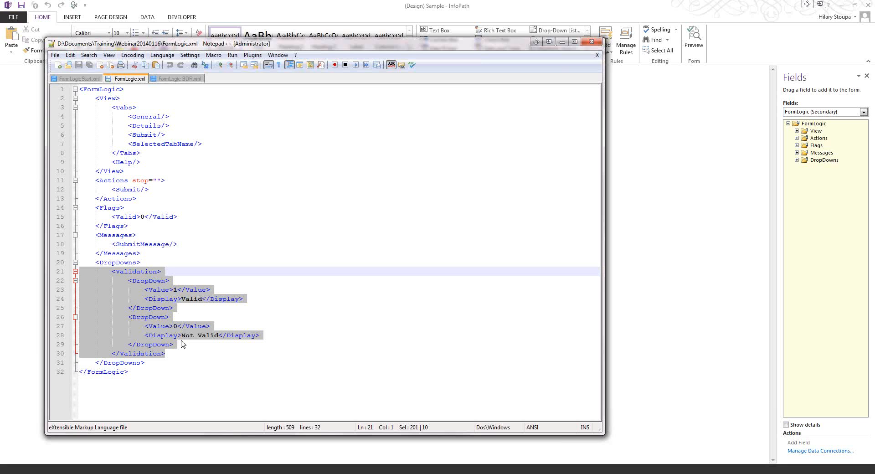
{"action": "left_click", "coordinate": [730, 157]}
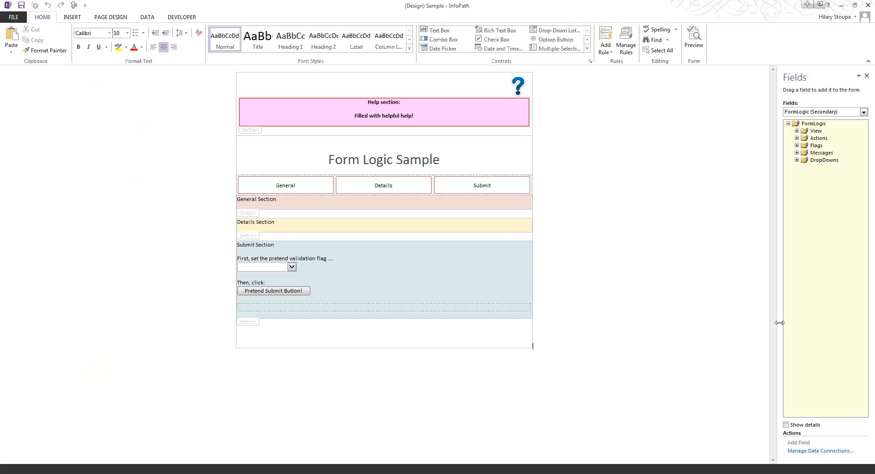
{"action": "left_click", "coordinate": [143, 20]}
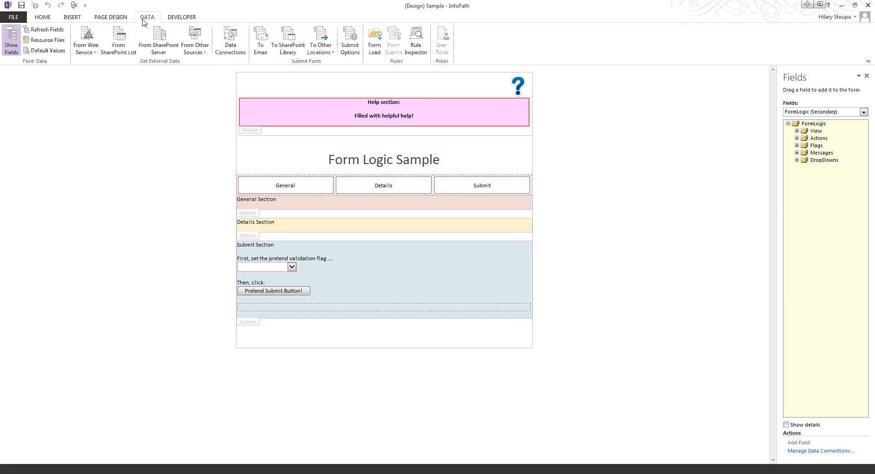
{"action": "left_click", "coordinate": [49, 42]}
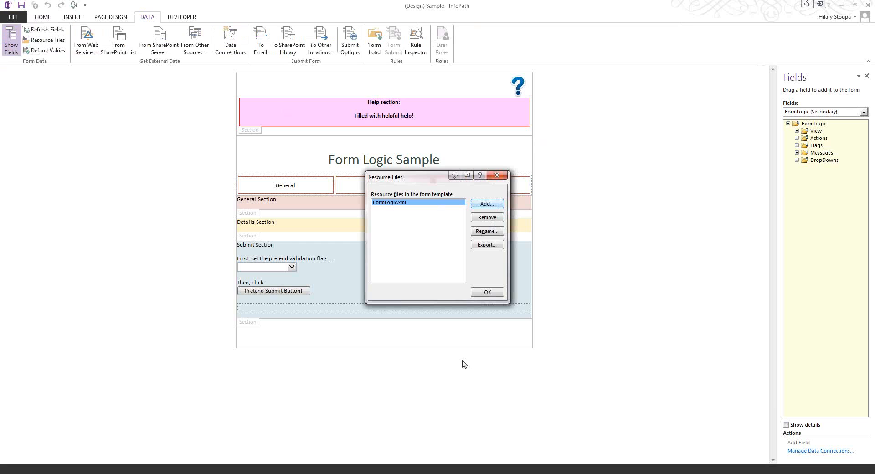
{"action": "left_click", "coordinate": [488, 292]}
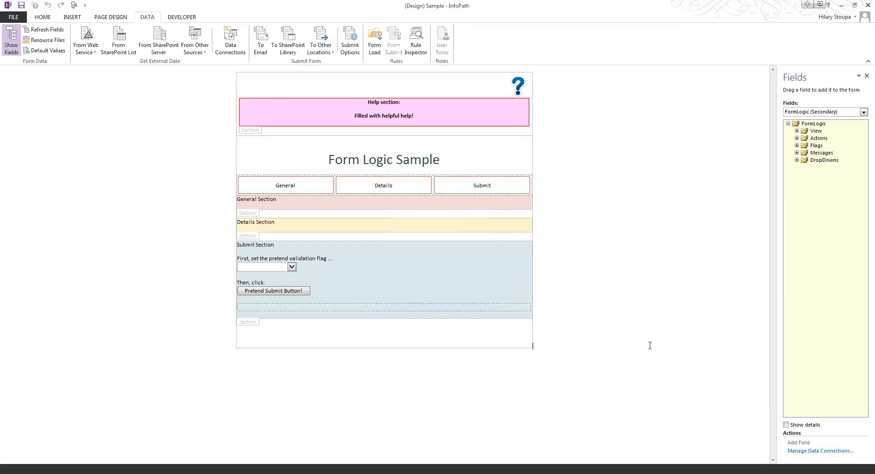
- Modify the FormLogic data connection by replacing its existing FormLogic.xml resource file with FormLogic.xml from the Training\Webinar20140116 folder
{"action": "left_click", "coordinate": [810, 451]}
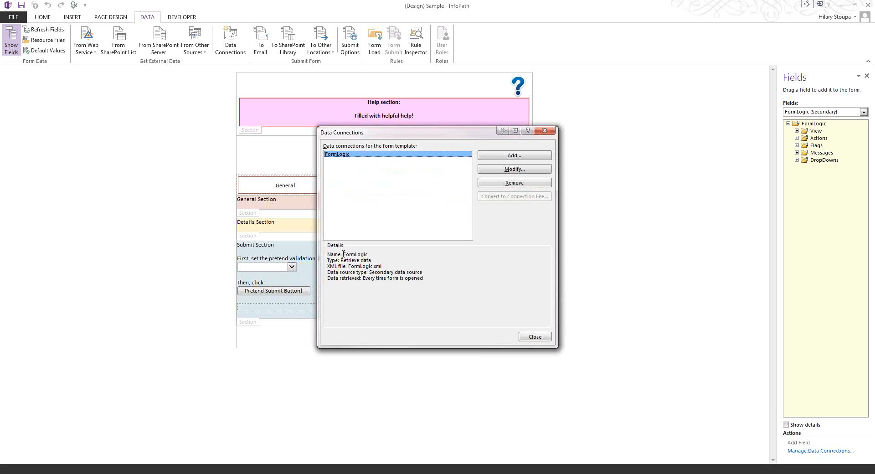
{"action": "left_click", "coordinate": [499, 170]}
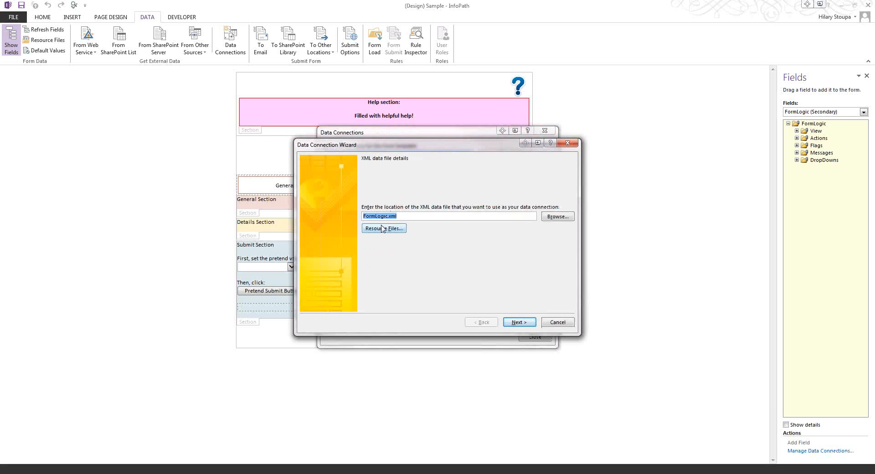
{"action": "left_click", "coordinate": [382, 228]}
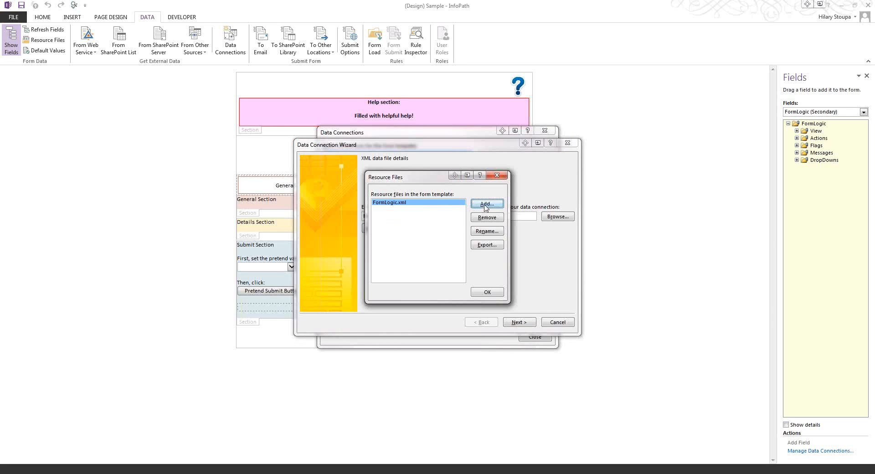
{"action": "left_click", "coordinate": [486, 205]}
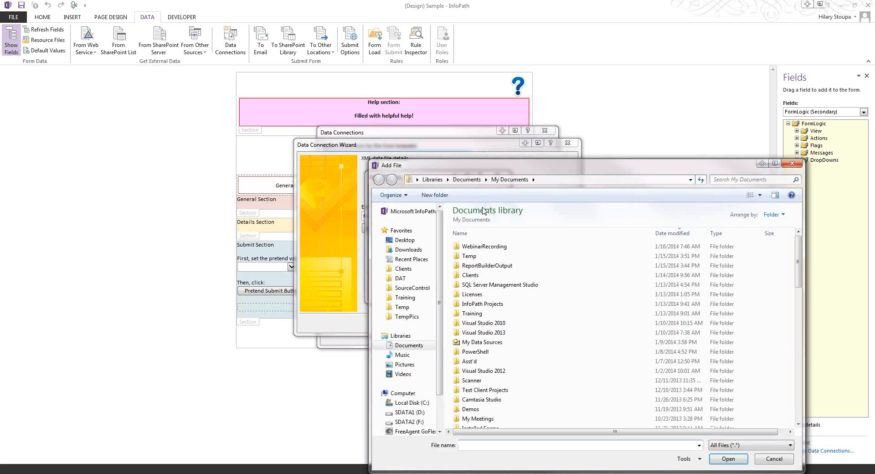
{"action": "left_click", "coordinate": [412, 298]}
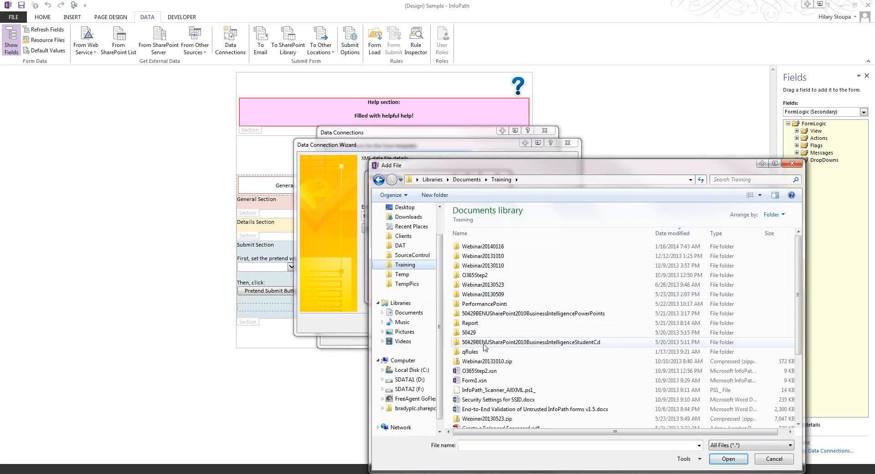
{"action": "double_click", "coordinate": [500, 247]}
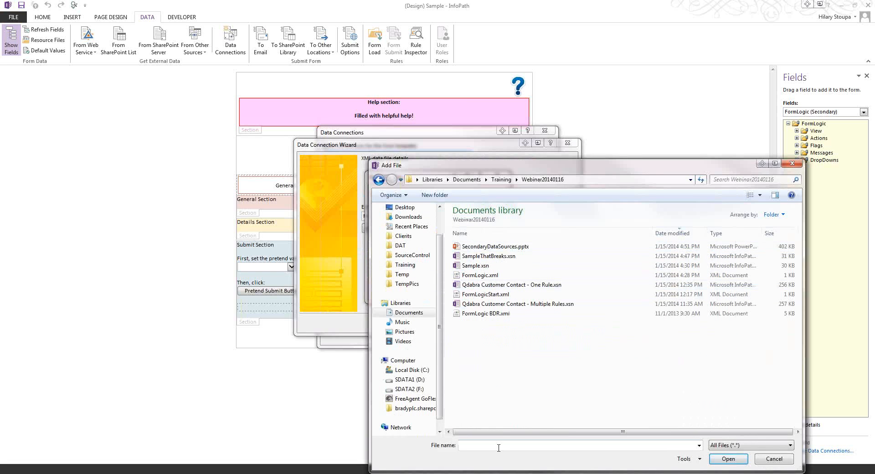
{"action": "left_click", "coordinate": [496, 276]}
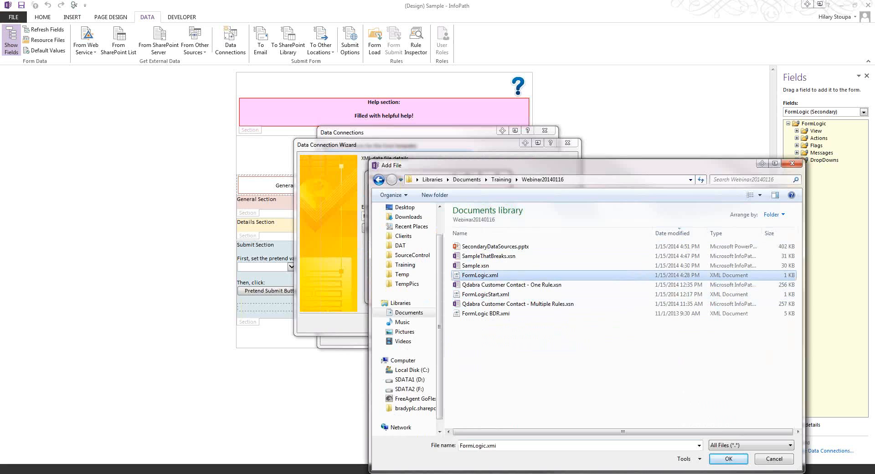
{"action": "left_click", "coordinate": [715, 459]}
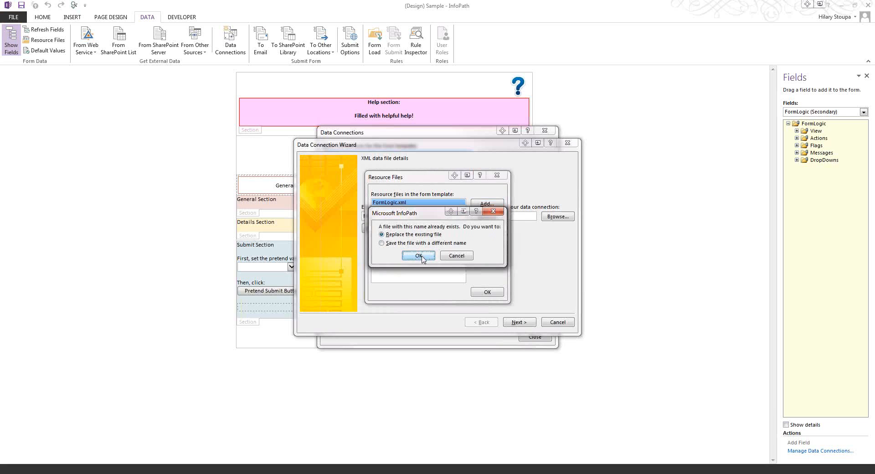
{"action": "left_click", "coordinate": [421, 257]}
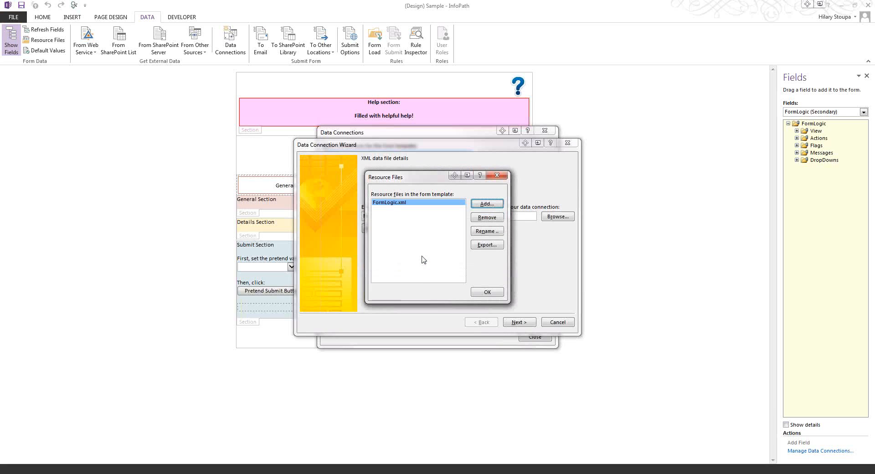
{"action": "left_click", "coordinate": [487, 292]}
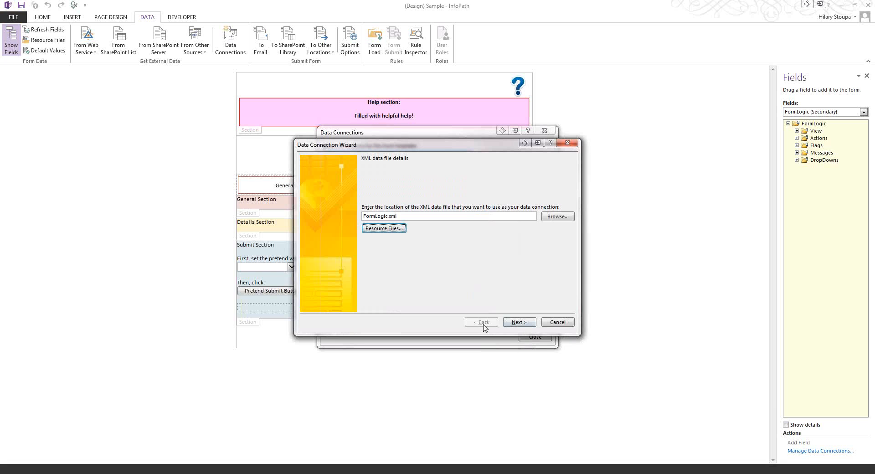
- Finish updating the FormLogic data connection with automatic data retrieval when the form is opened, and close the connections list
{"action": "left_click", "coordinate": [162, 473]}
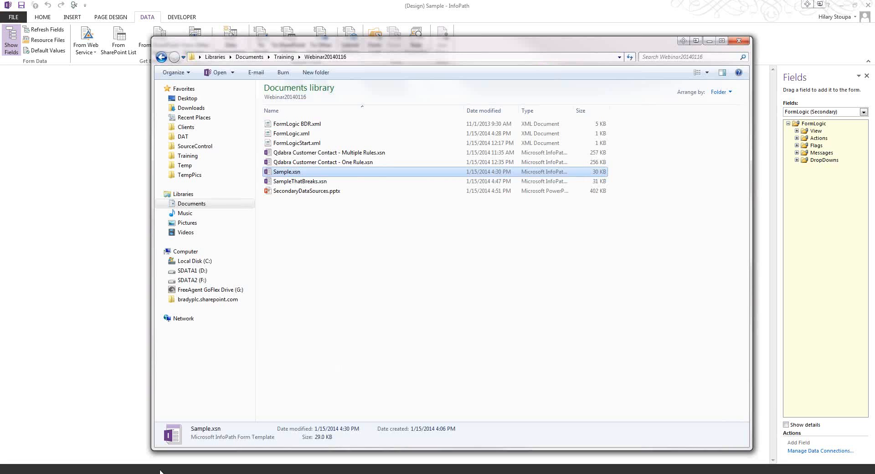
{"action": "left_click", "coordinate": [84, 422]}
{"action": "left_click", "coordinate": [519, 324]}
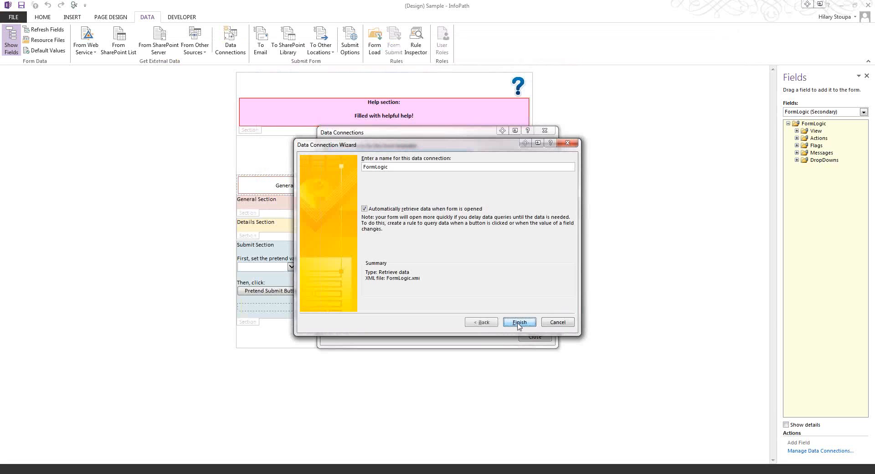
{"action": "left_click", "coordinate": [519, 322]}
{"action": "left_click", "coordinate": [534, 340]}
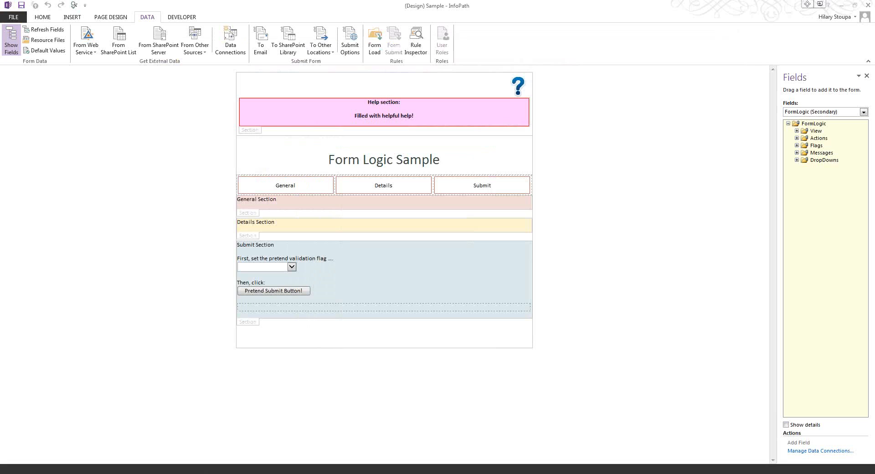
- Open Qdabra Customer Contact - Multiple Rules.xsn from the Webinar20140116 folder in design mode
{"action": "left_click", "coordinate": [162, 472]}
{"action": "right_click", "coordinate": [305, 156]}
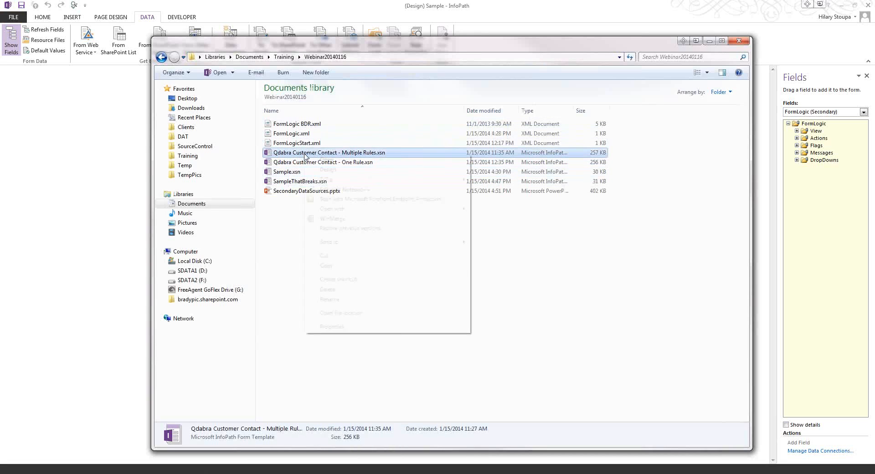
{"action": "left_click", "coordinate": [328, 169]}
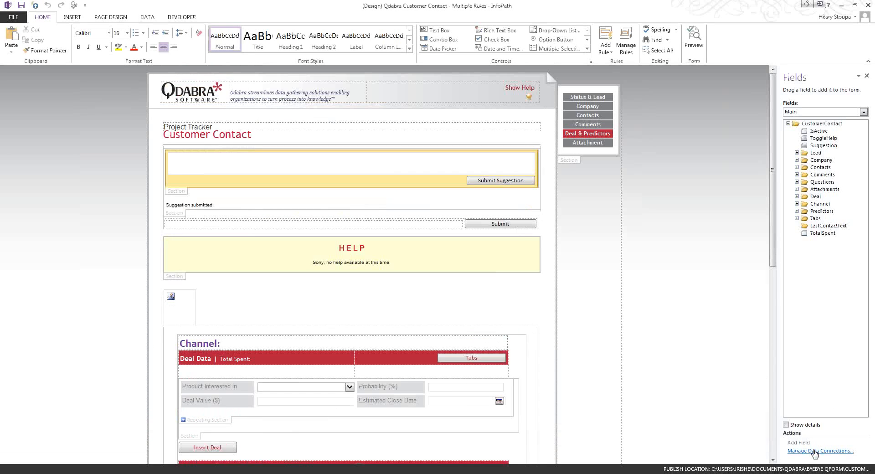
- Examine the ViewLogic, ViewLogic1, SalesProbability and SalesProbability1 entries among the Customer Contact template's resource files
{"action": "left_click", "coordinate": [148, 17]}
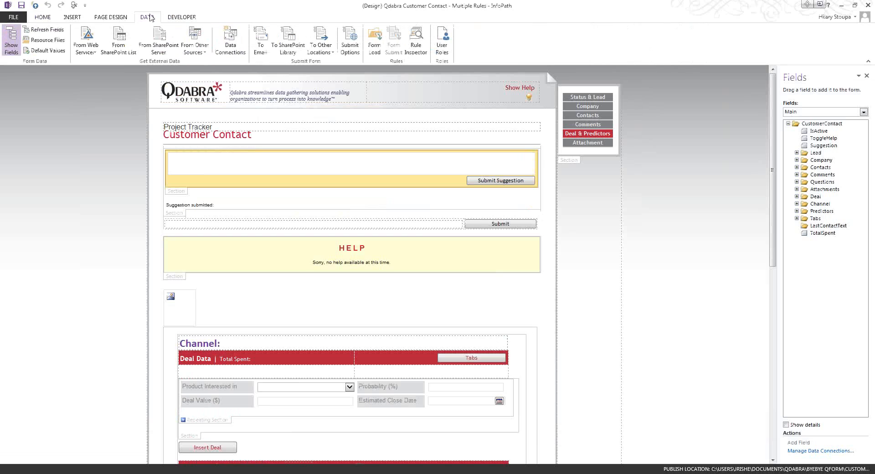
{"action": "left_click", "coordinate": [49, 41]}
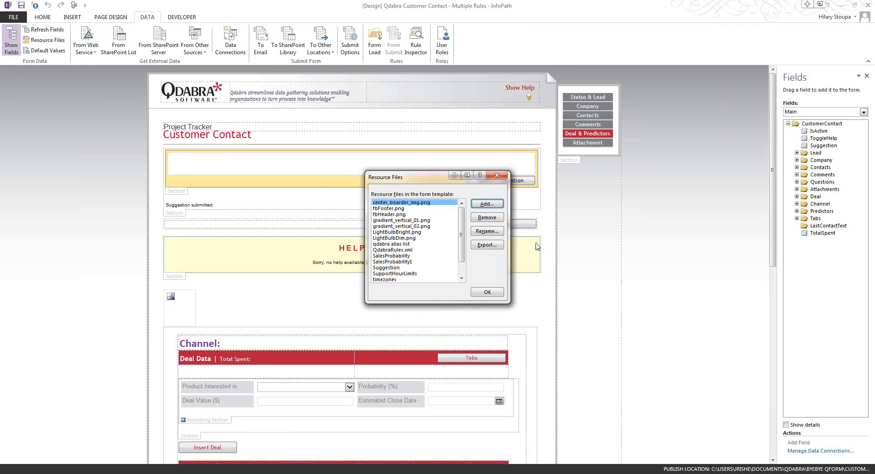
{"action": "left_click_drag", "start_coordinate": [462, 233], "coordinate": [459, 252]}
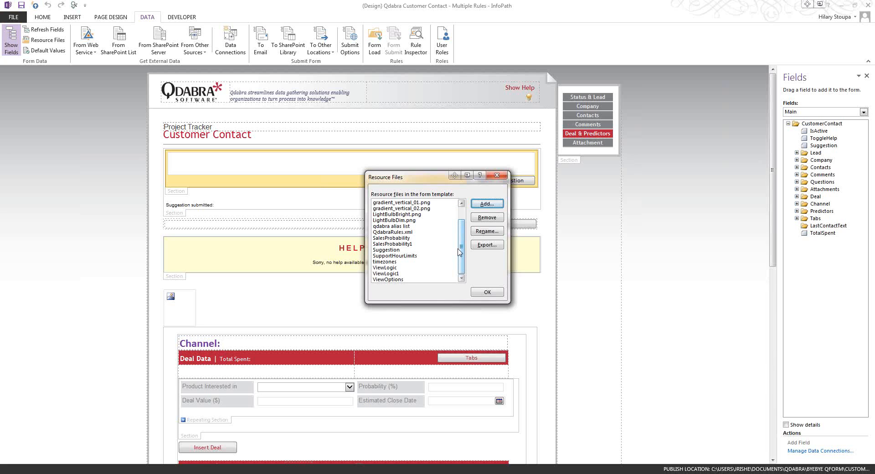
{"action": "left_click", "coordinate": [376, 268]}
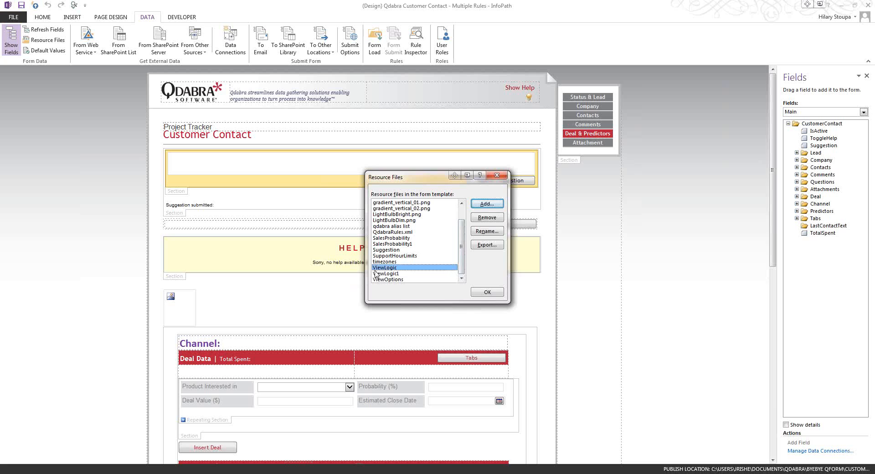
{"action": "left_click", "coordinate": [378, 273]}
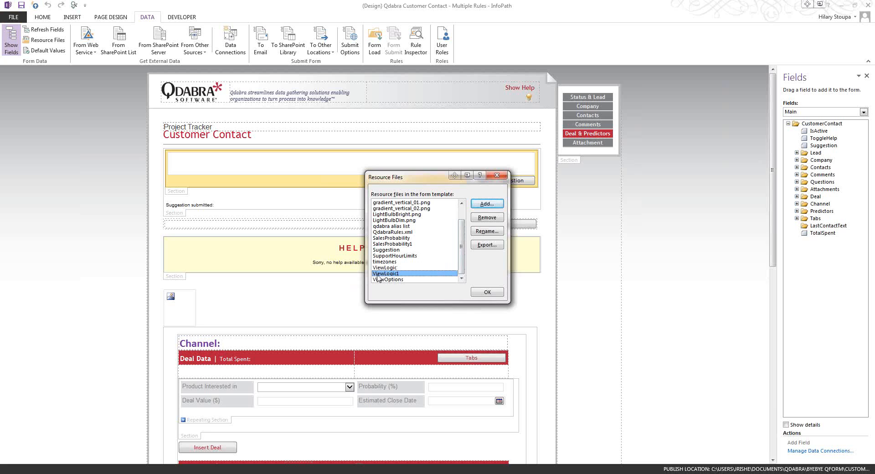
{"action": "left_click", "coordinate": [381, 268]}
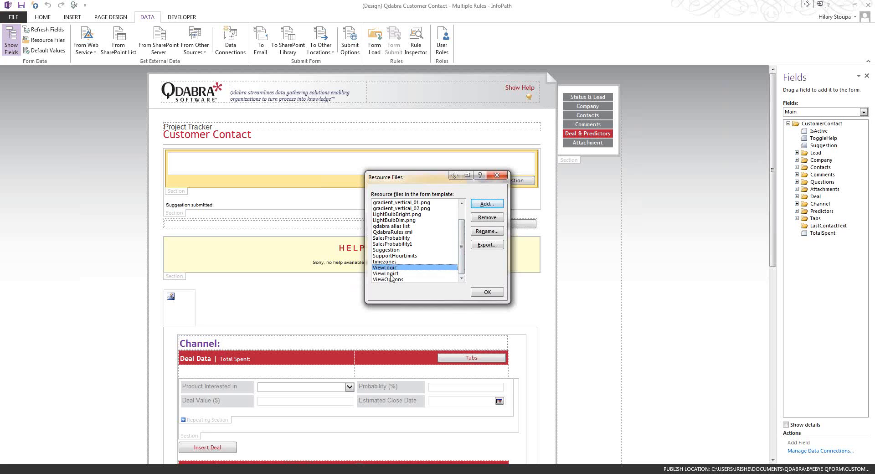
{"action": "left_click", "coordinate": [390, 275]}
{"action": "left_click", "coordinate": [396, 239]}
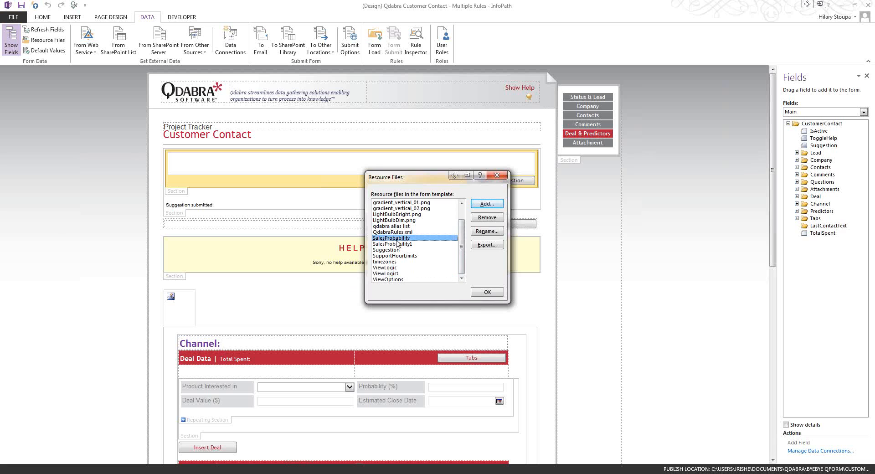
{"action": "left_click", "coordinate": [396, 244]}
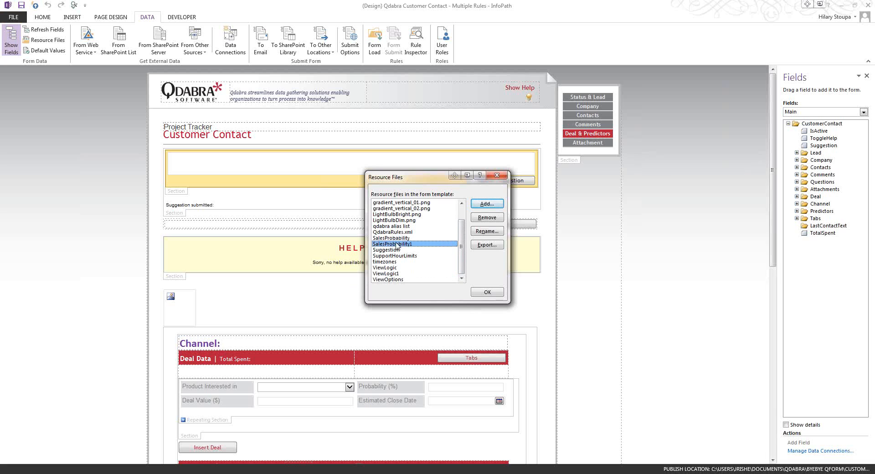
{"action": "left_click", "coordinate": [481, 296]}
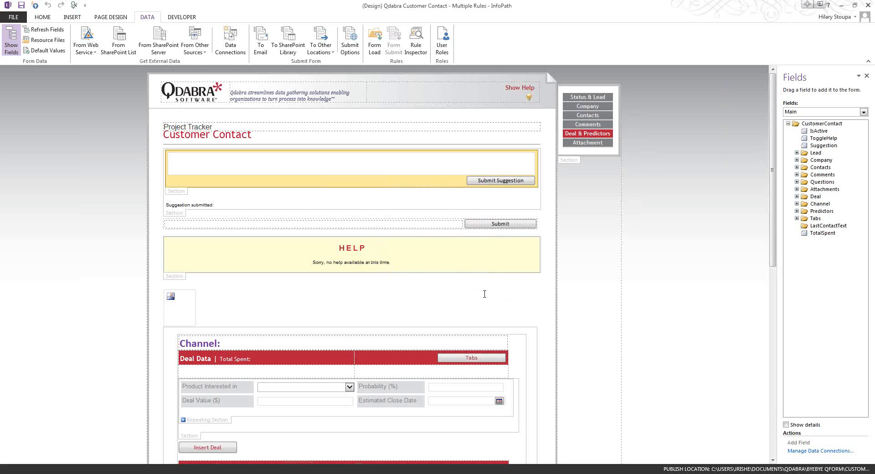
- Check which XML file the ViewLogic data connection uses, and close the Customer Contact template to return to the Webinar20140116 folder
{"action": "left_click", "coordinate": [805, 451]}
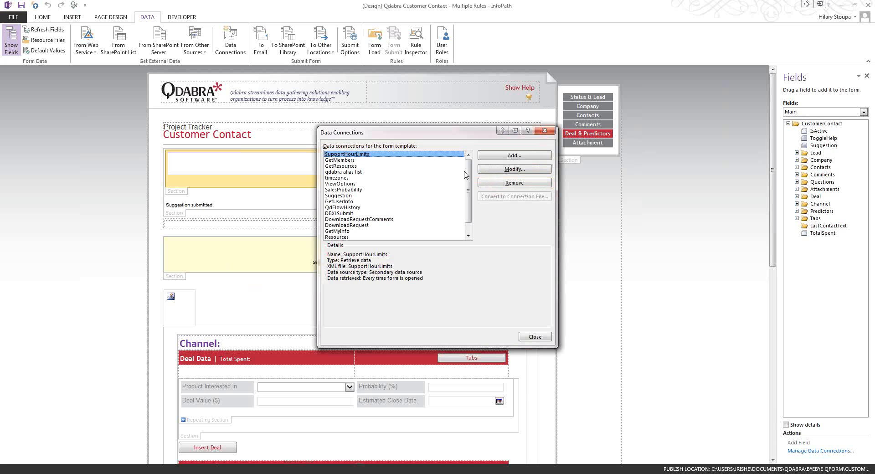
{"action": "scroll", "coordinate": [467, 196], "scroll_direction": "down", "scroll_amount": 2}
{"action": "left_click", "coordinate": [335, 237]}
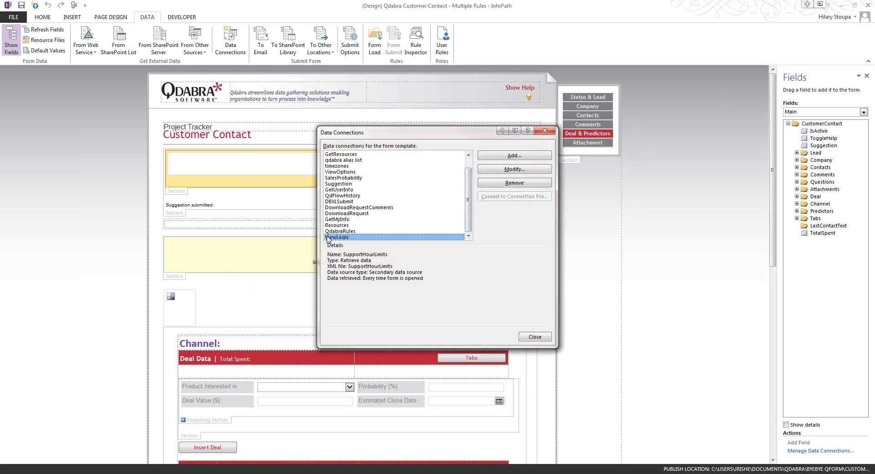
{"action": "left_click", "coordinate": [384, 267]}
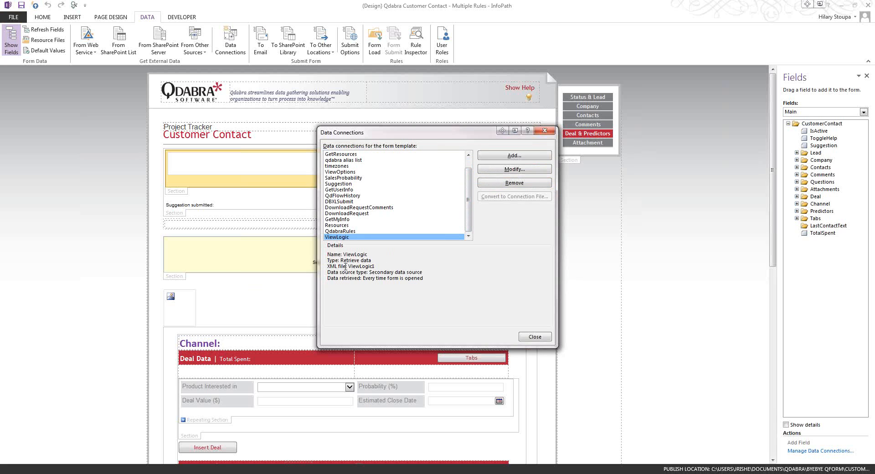
{"action": "left_click", "coordinate": [530, 336]}
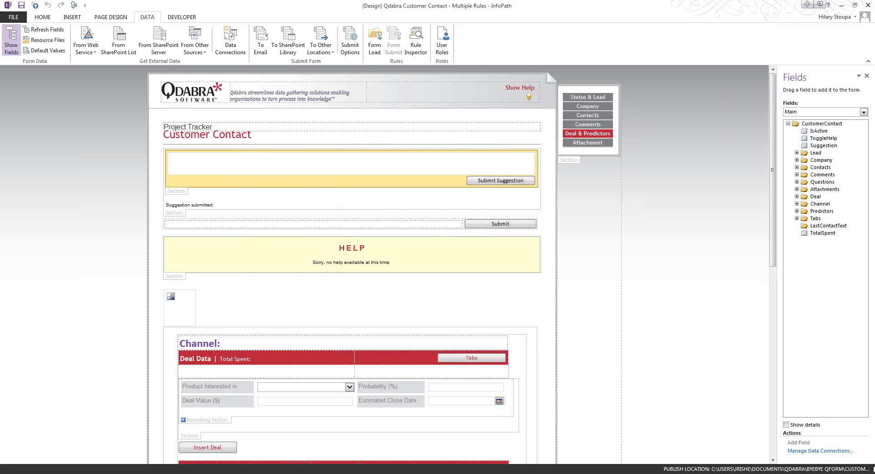
{"action": "left_click", "coordinate": [867, 5]}
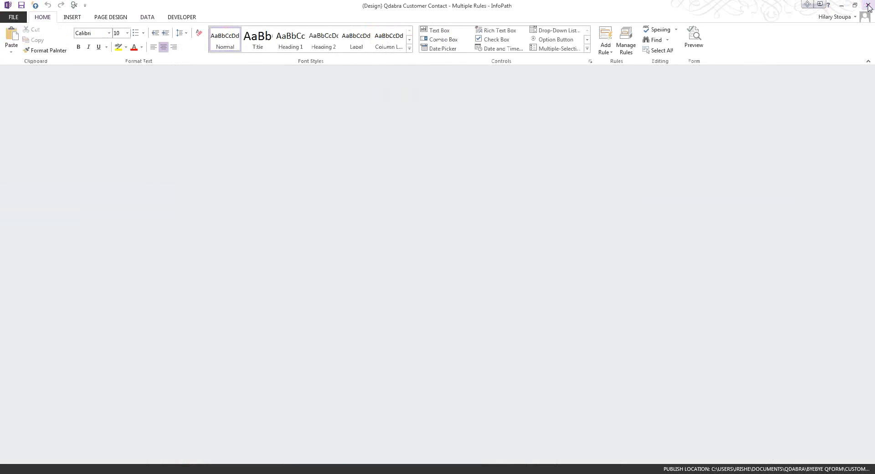
{"action": "left_click", "coordinate": [139, 470]}
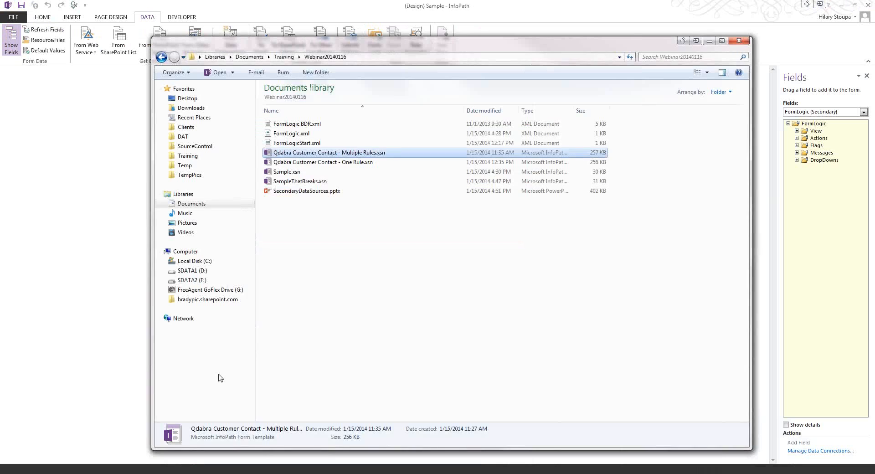
- Switch to the SampleThatBreaks template and point its FormLogic data connection to FormLogic.xml in the Webinar20140116 folder
{"action": "mouse_move", "coordinate": [406, 469]}
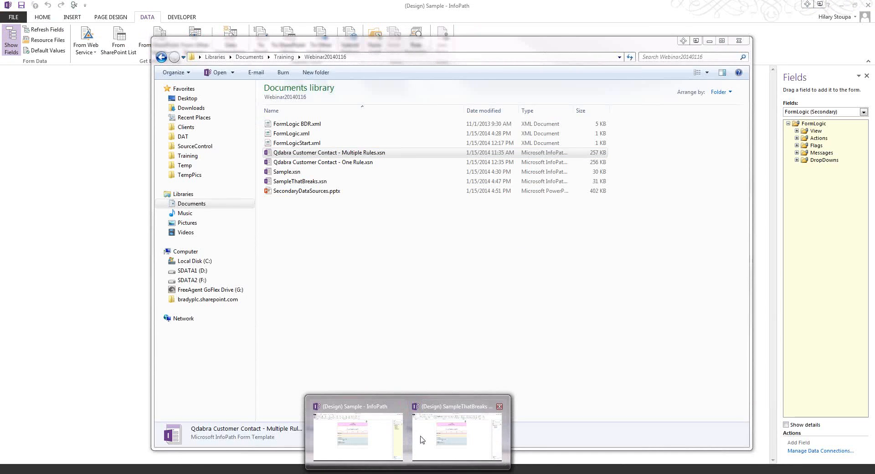
{"action": "left_click", "coordinate": [435, 451]}
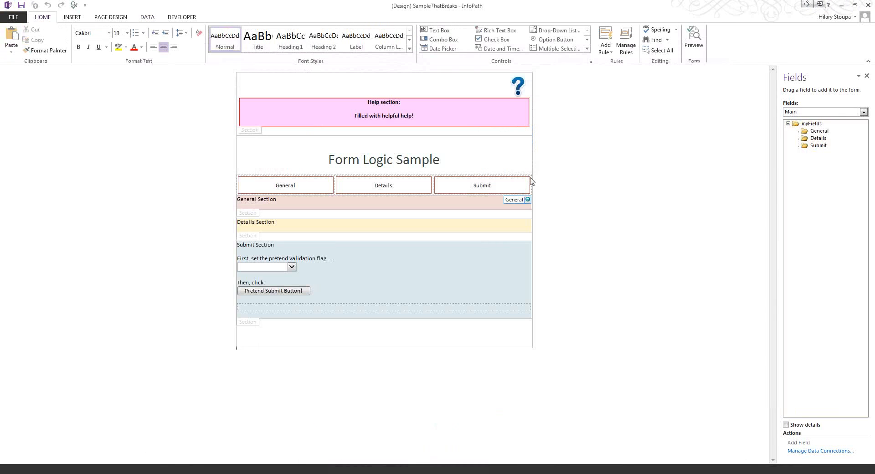
{"action": "left_click", "coordinate": [820, 451]}
{"action": "left_click", "coordinate": [329, 161]}
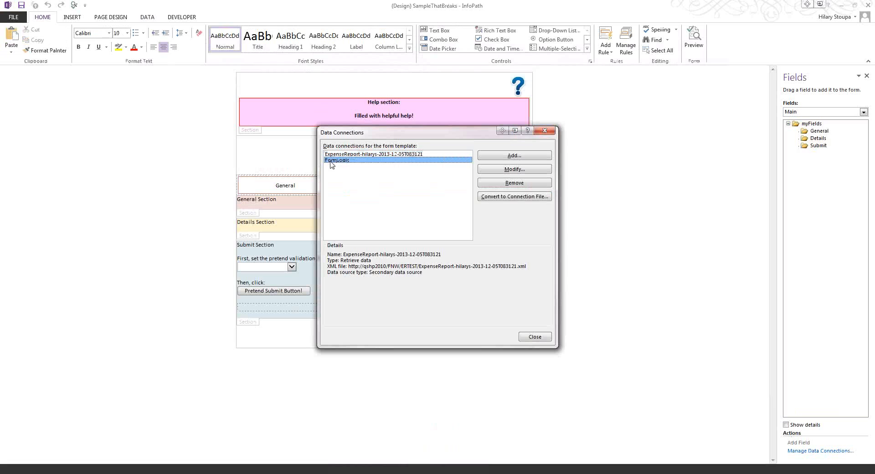
{"action": "left_click", "coordinate": [497, 168]}
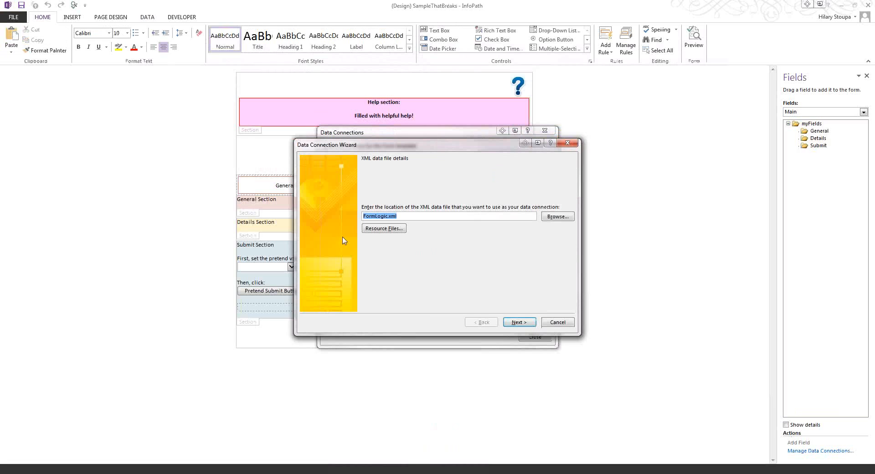
{"action": "left_click", "coordinate": [572, 219]}
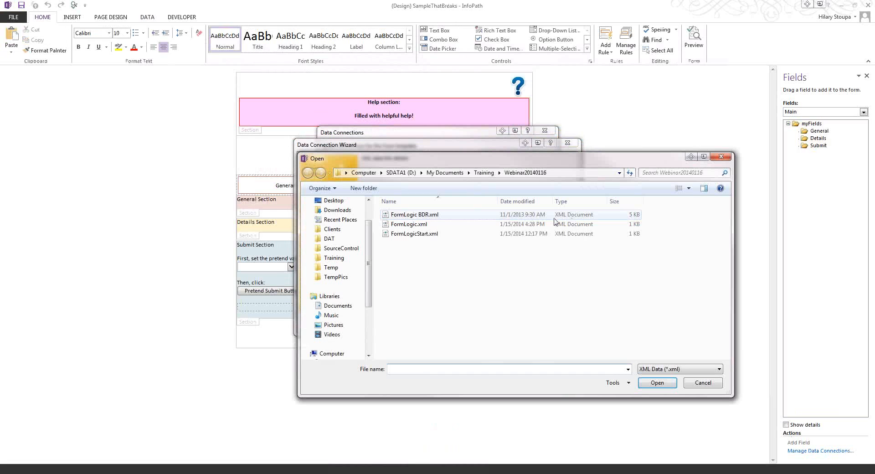
{"action": "double_click", "coordinate": [431, 224]}
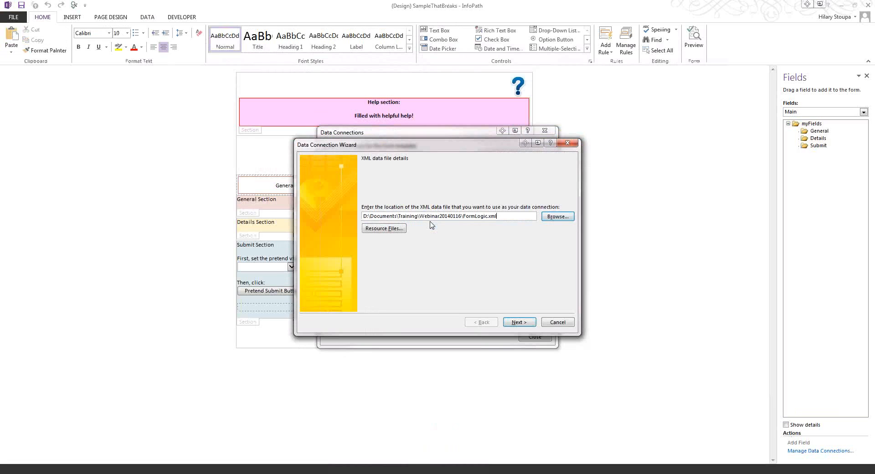
- Include the XML data as a resource file in the template, finish the FormLogic connection, and close the connections list
{"action": "left_click", "coordinate": [522, 327]}
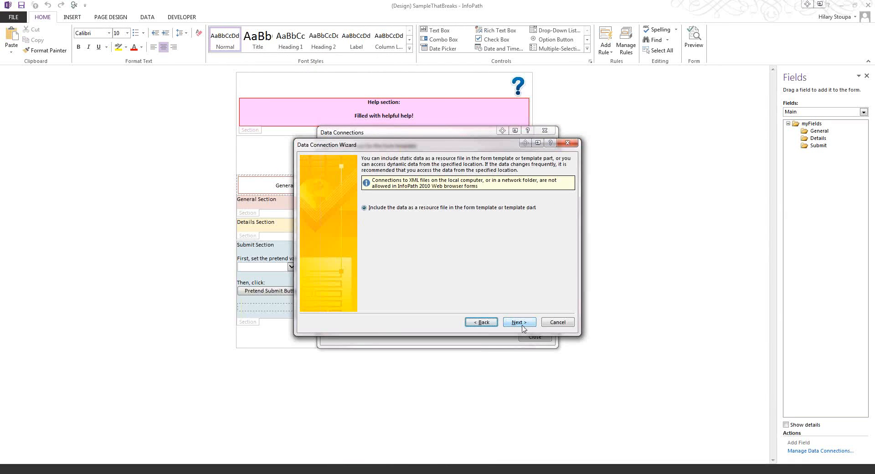
{"action": "left_click", "coordinate": [522, 327]}
{"action": "left_click", "coordinate": [519, 323]}
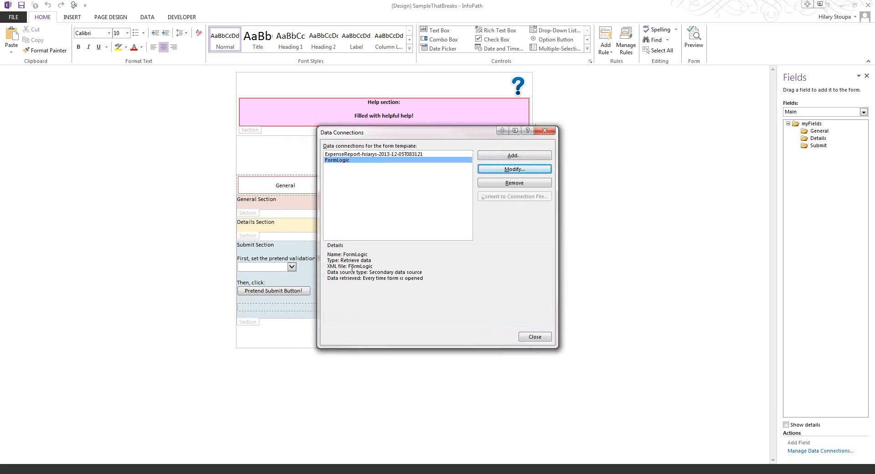
{"action": "left_click", "coordinate": [532, 339]}
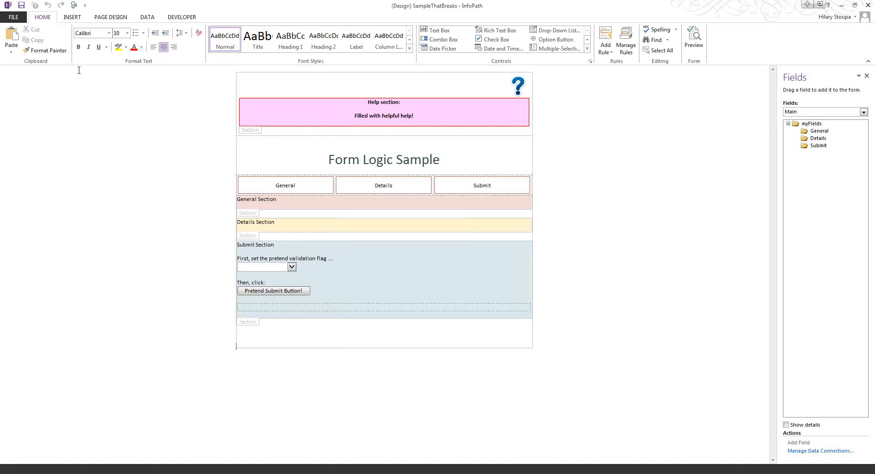
- Check the SampleThatBreaks template's resource files for duplicate FormLogic entries
{"action": "left_click", "coordinate": [147, 17]}
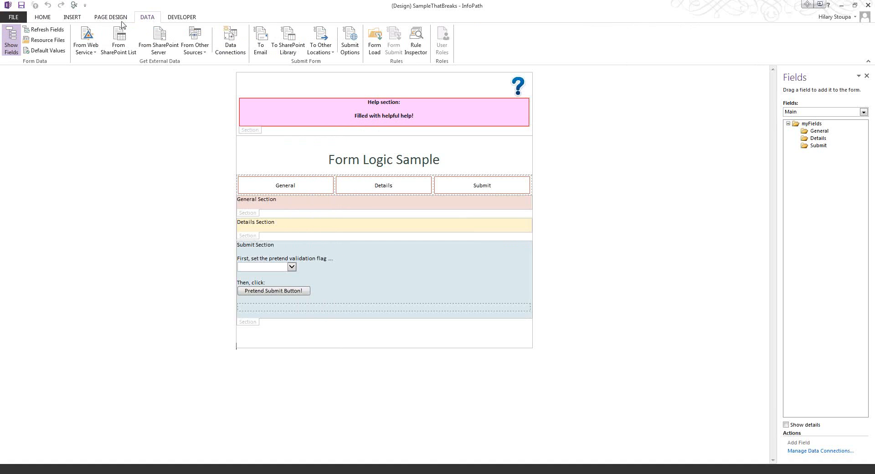
{"action": "left_click", "coordinate": [46, 40]}
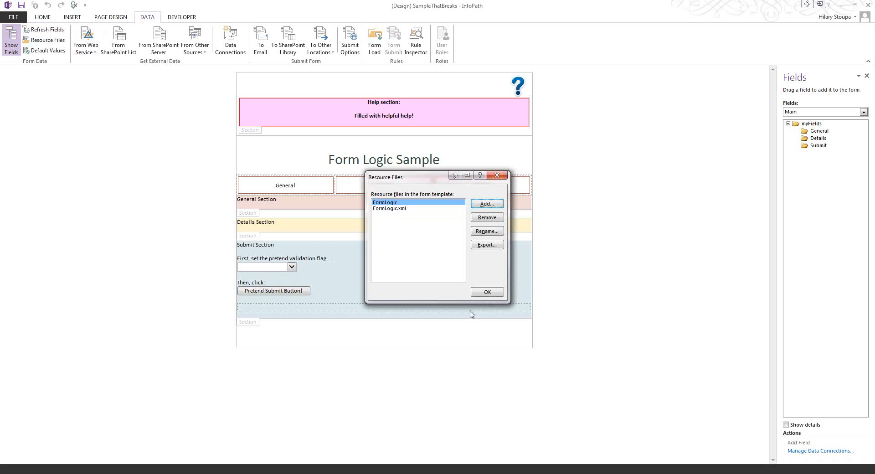
{"action": "left_click", "coordinate": [487, 292]}
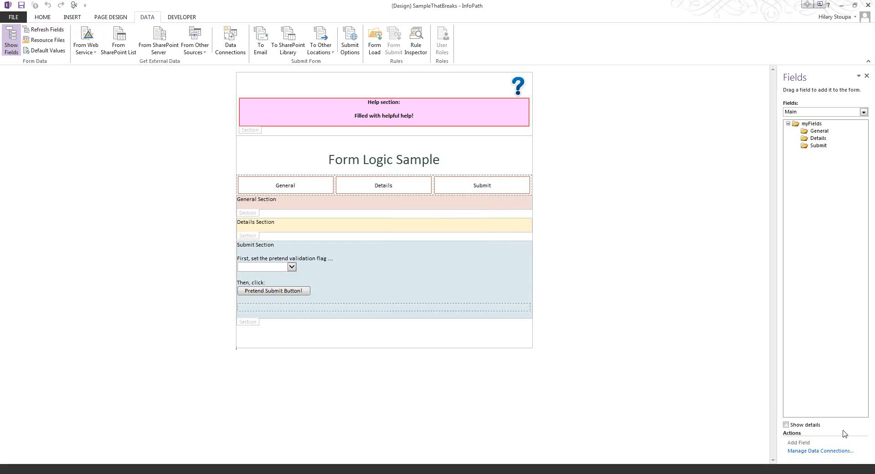
- Update the FormLogic data connection once more from FormLogic.xml in the Webinar20140116 folder, including it as a resource file
{"action": "left_click", "coordinate": [833, 451]}
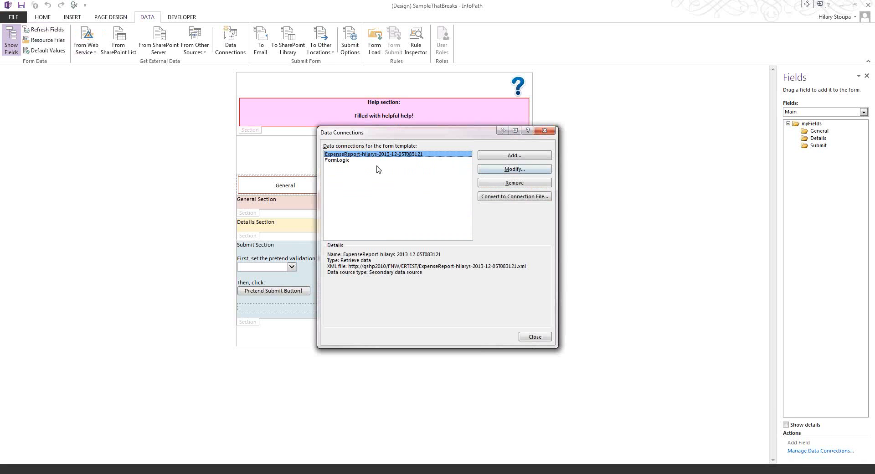
{"action": "left_click", "coordinate": [360, 160]}
{"action": "left_click", "coordinate": [489, 170]}
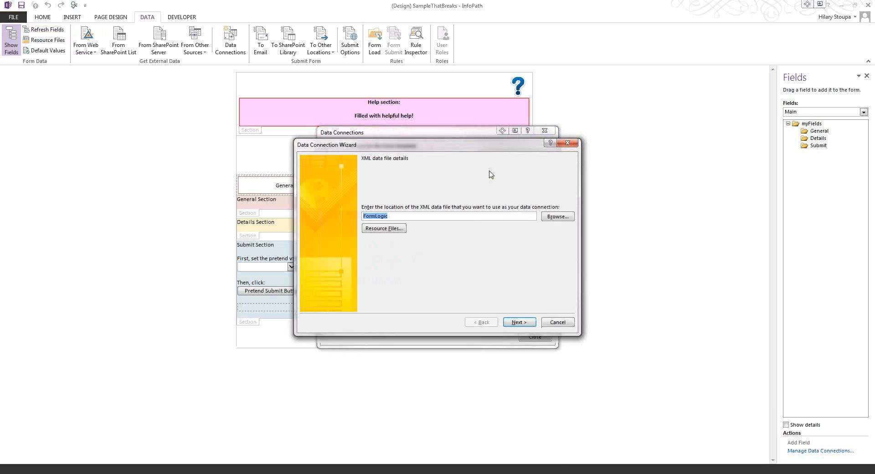
{"action": "left_click", "coordinate": [549, 219]}
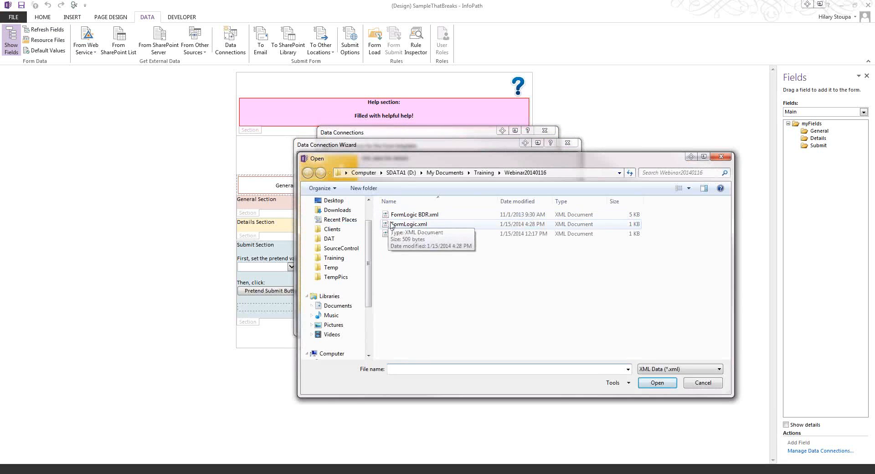
{"action": "double_click", "coordinate": [391, 224]}
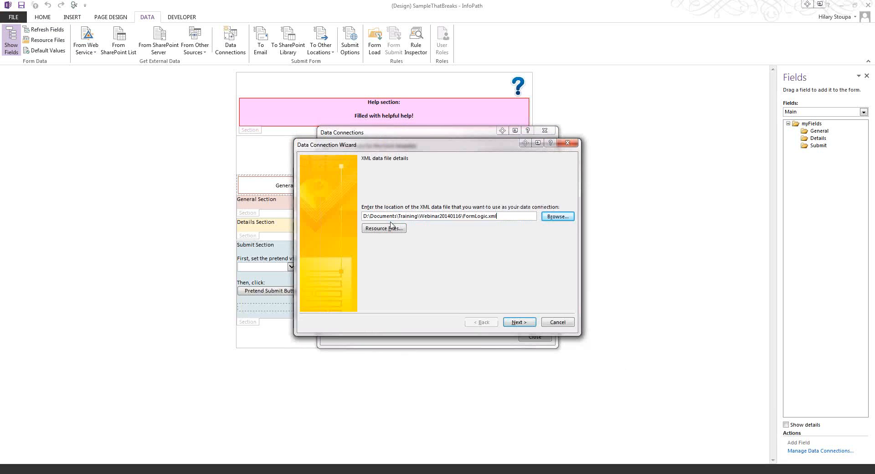
{"action": "left_click", "coordinate": [519, 323]}
{"action": "left_click", "coordinate": [519, 322]}
{"action": "left_click", "coordinate": [520, 322]}
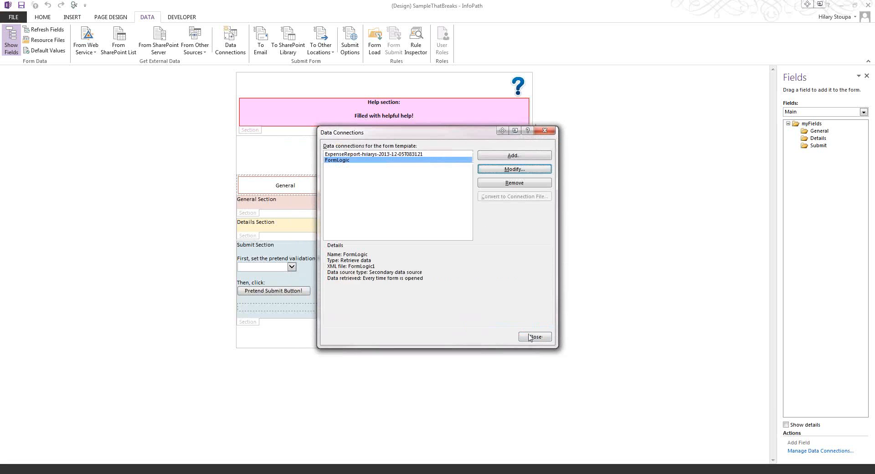
{"action": "left_click", "coordinate": [532, 337]}
- Examine the FormLogic1 entry among the resource files, and close the SampleThatBreaks template
{"action": "left_click", "coordinate": [59, 41]}
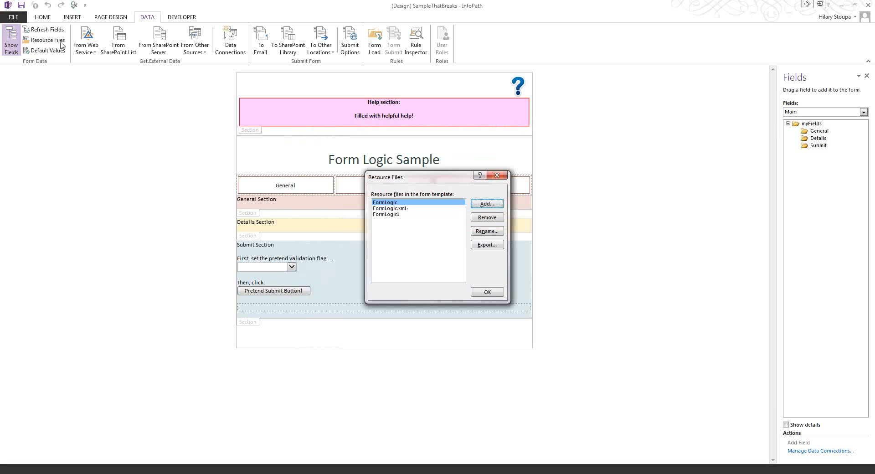
{"action": "left_click", "coordinate": [390, 215]}
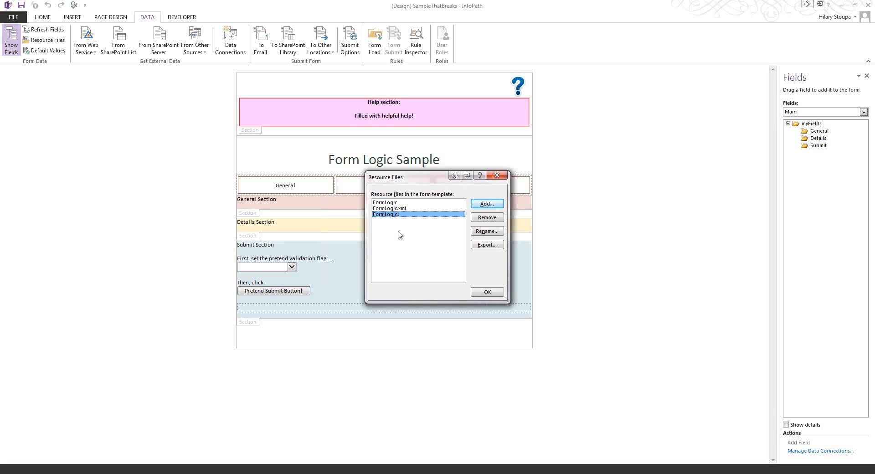
{"action": "left_click", "coordinate": [496, 176]}
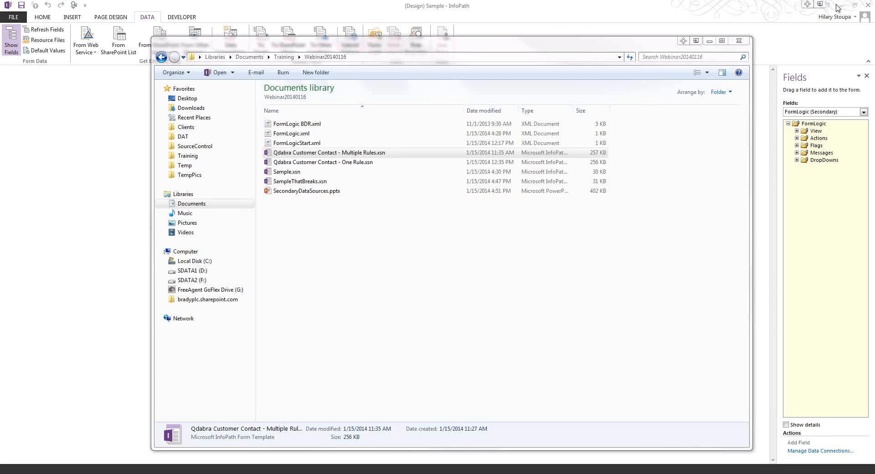
- Return to the Sample template and check which files its resource file list contains
{"action": "left_click", "coordinate": [596, 2]}
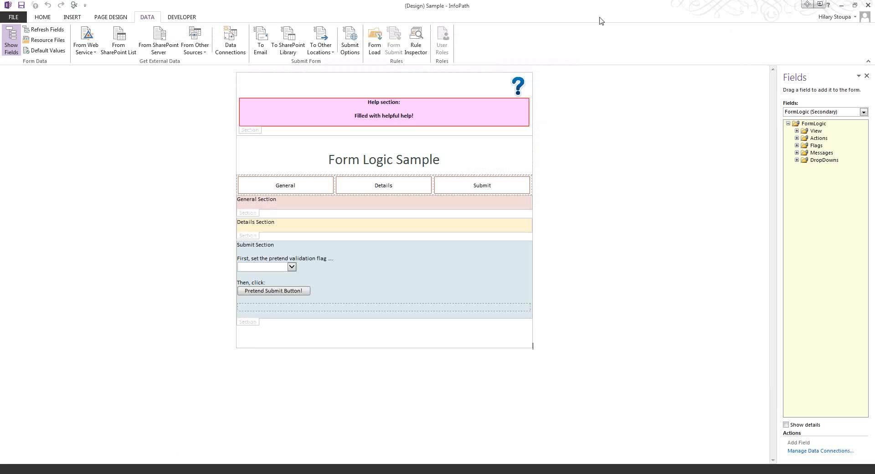
{"action": "left_click", "coordinate": [45, 40]}
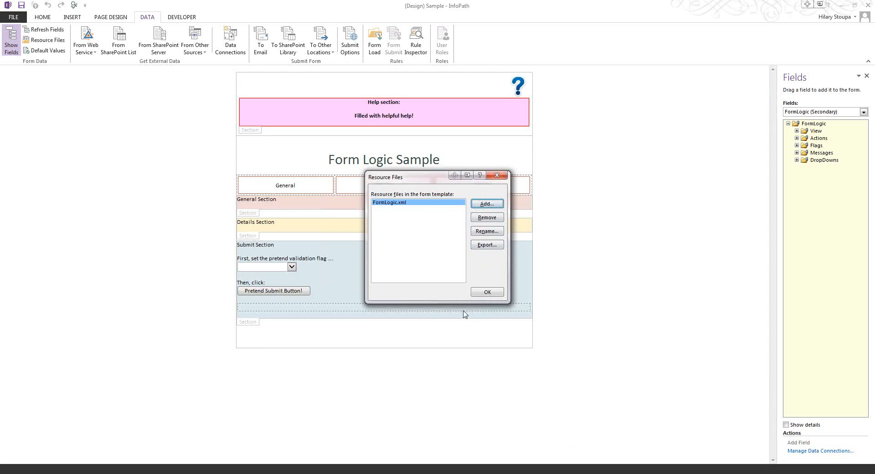
{"action": "left_click", "coordinate": [488, 292]}
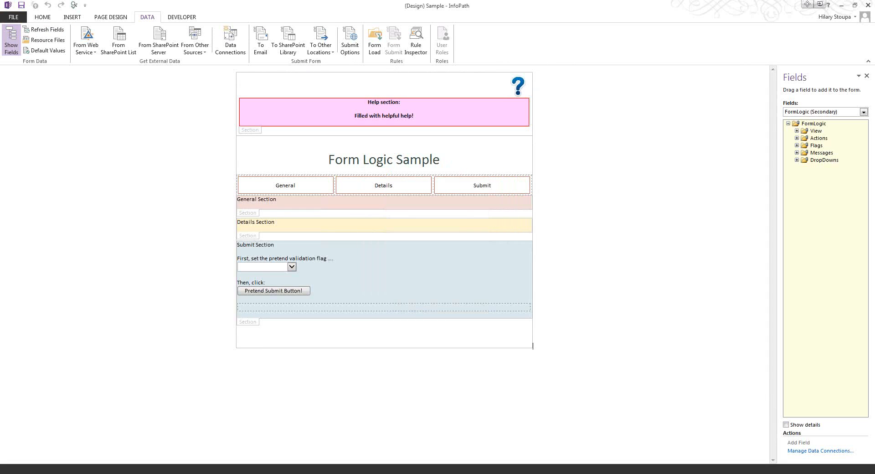
- Switch to FormLogic.xml in Notepad++ and set the default value of the Valid flag to 1
{"action": "key", "text": "alt+Tab"}
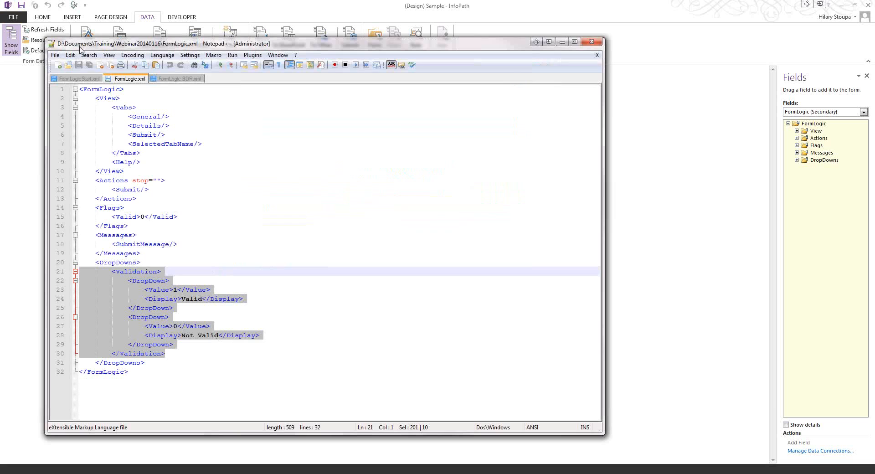
{"action": "left_click", "coordinate": [156, 180]}
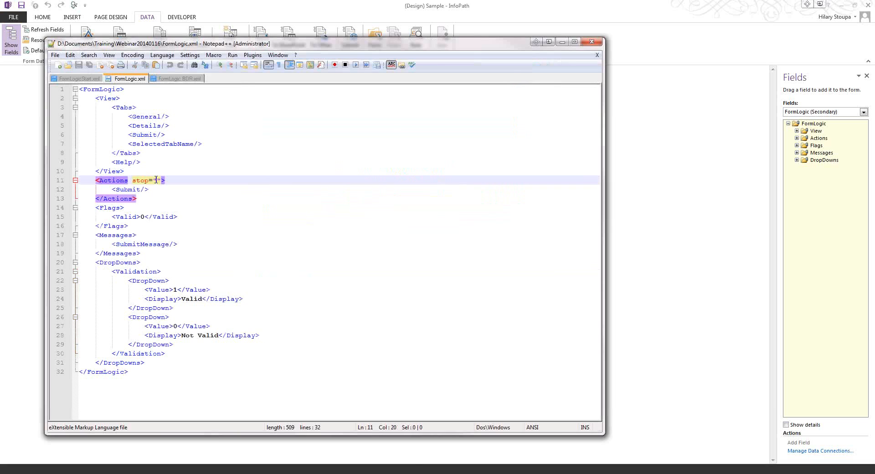
{"action": "left_click", "coordinate": [144, 217]}
{"action": "key", "text": "BackSpace"}
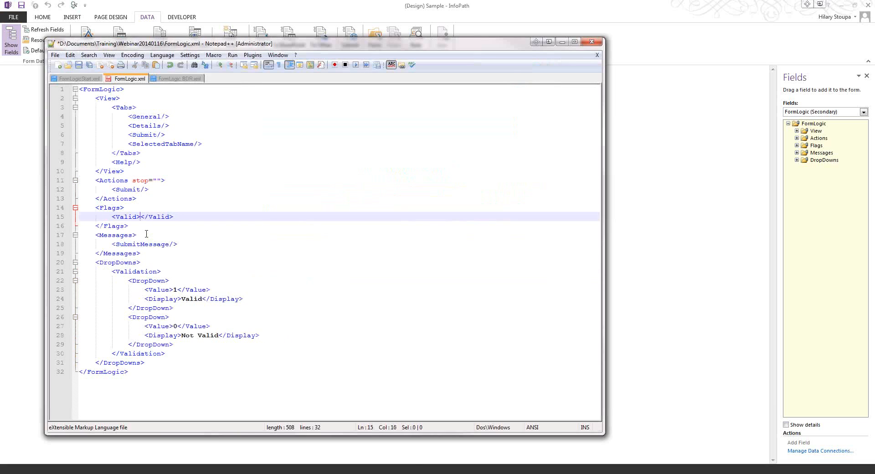
{"action": "type", "text": "1"}
- Return to the Sample template in InfoPath and expand the View, Actions, Flags, Messages and DropDowns groups of the FormLogic data source
{"action": "left_click", "coordinate": [633, 321]}
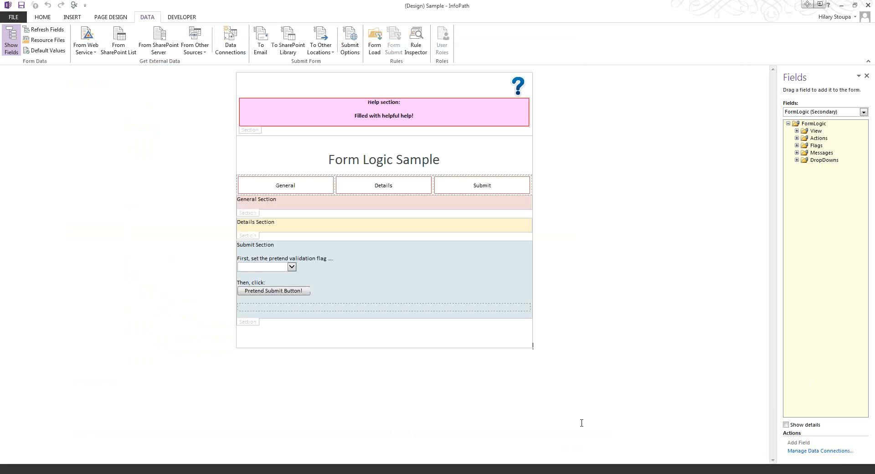
{"action": "left_click", "coordinate": [797, 130]}
{"action": "left_click", "coordinate": [796, 152]}
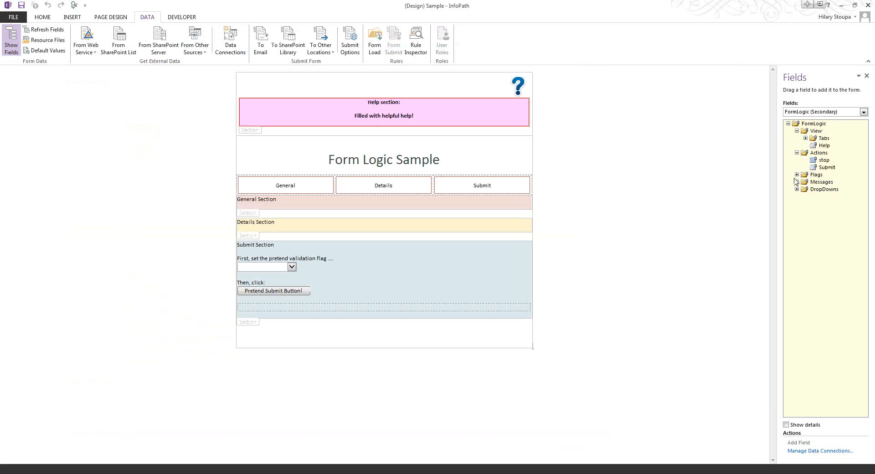
{"action": "left_click", "coordinate": [797, 174]}
{"action": "left_click", "coordinate": [797, 189]}
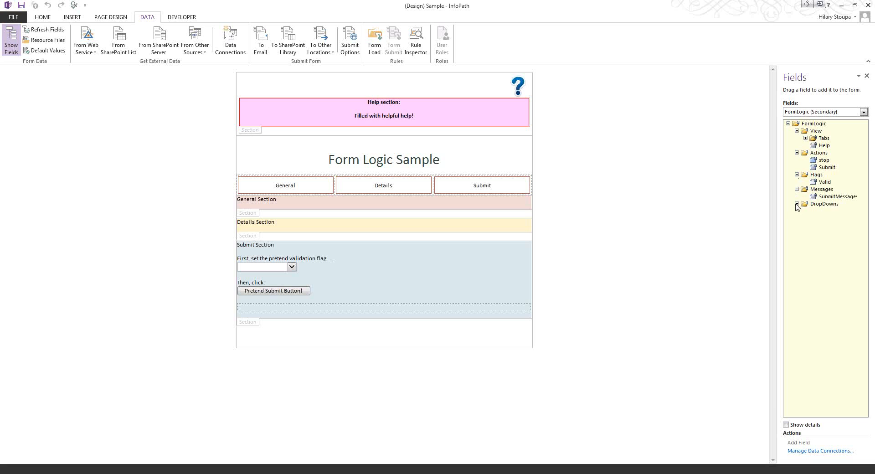
{"action": "left_click", "coordinate": [797, 204]}
- Expand the Tabs group and inspect the label expression in the General tab button's properties, leaving them unchanged
{"action": "left_click", "coordinate": [304, 188]}
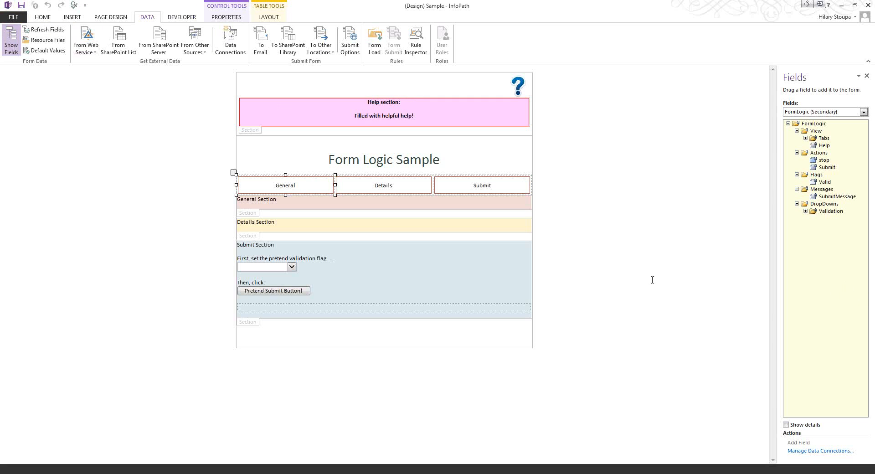
{"action": "left_click", "coordinate": [805, 138]}
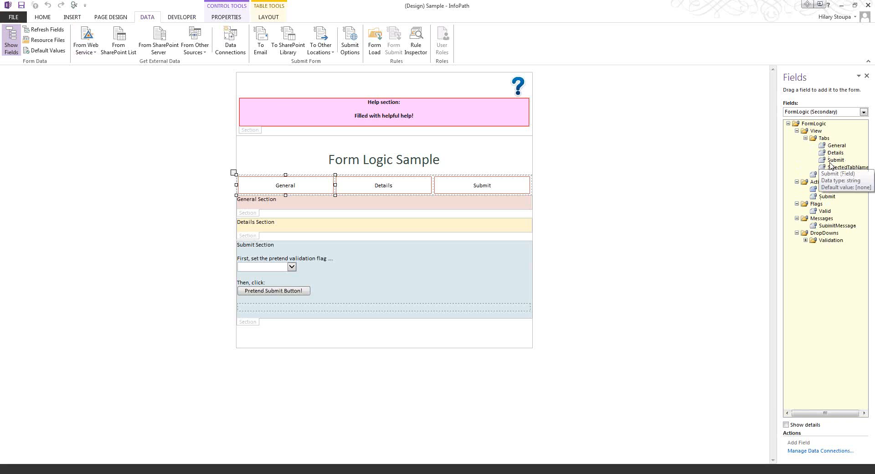
{"action": "right_click", "coordinate": [287, 191]}
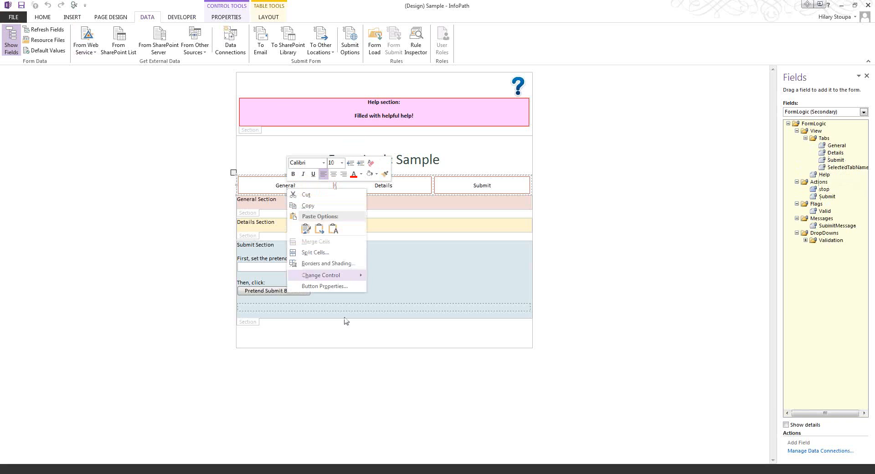
{"action": "left_click", "coordinate": [346, 286]}
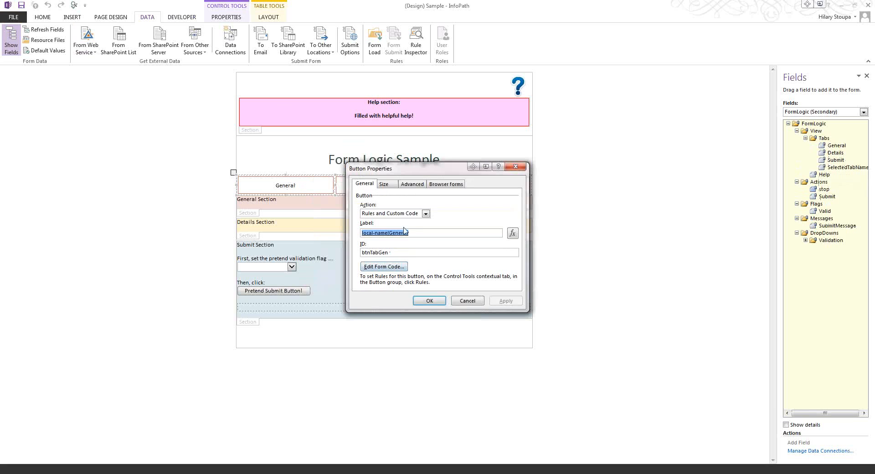
{"action": "left_click", "coordinate": [468, 302]}
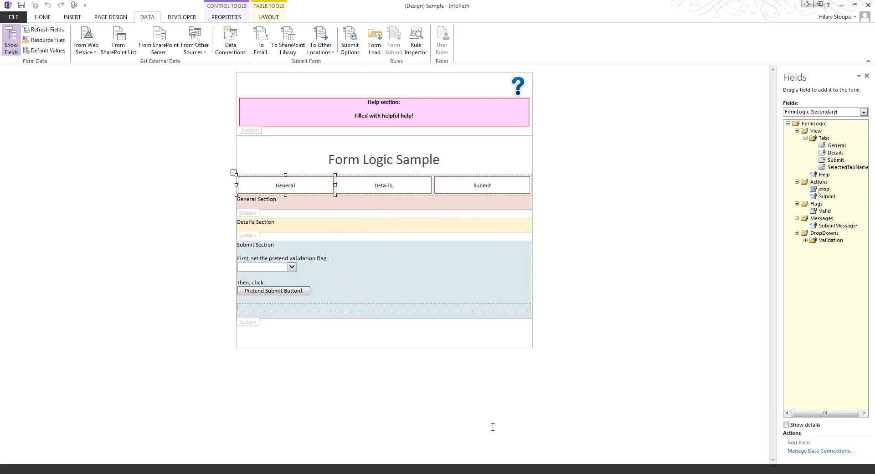
- Select the General section in the Sample form and show its rules to examine the Hide rule's condition
{"action": "left_click", "coordinate": [256, 210]}
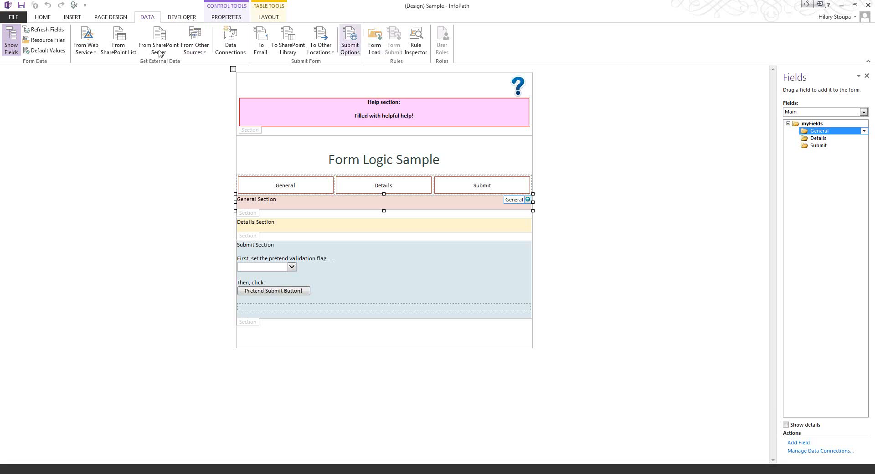
{"action": "left_click", "coordinate": [68, 18]}
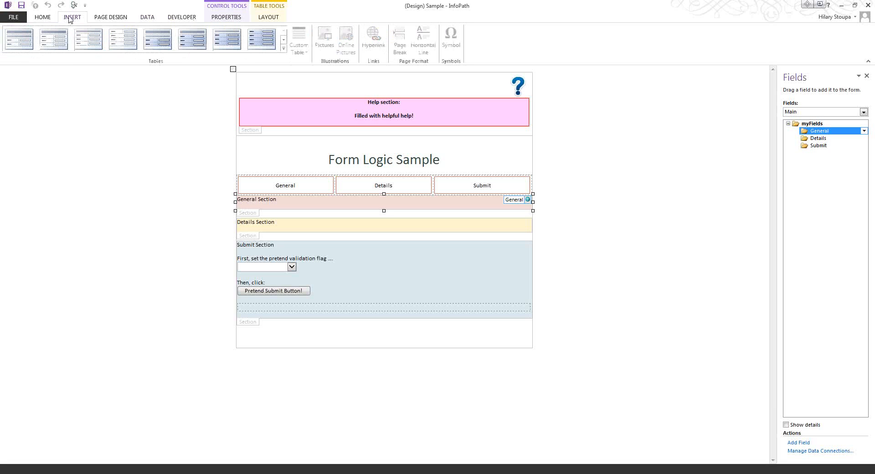
{"action": "left_click", "coordinate": [41, 17]}
{"action": "left_click", "coordinate": [626, 42]}
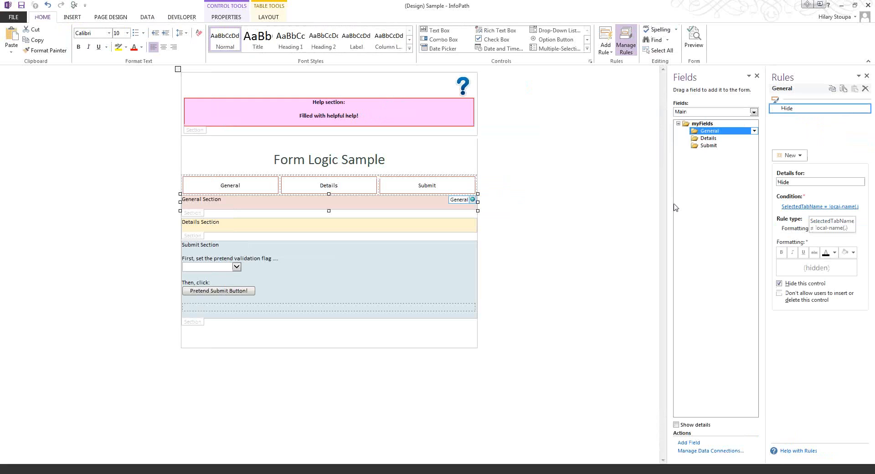
- Inspect the General tab button's Selected and Set General rules and the Help section's Hide rule
{"action": "left_click", "coordinate": [222, 189]}
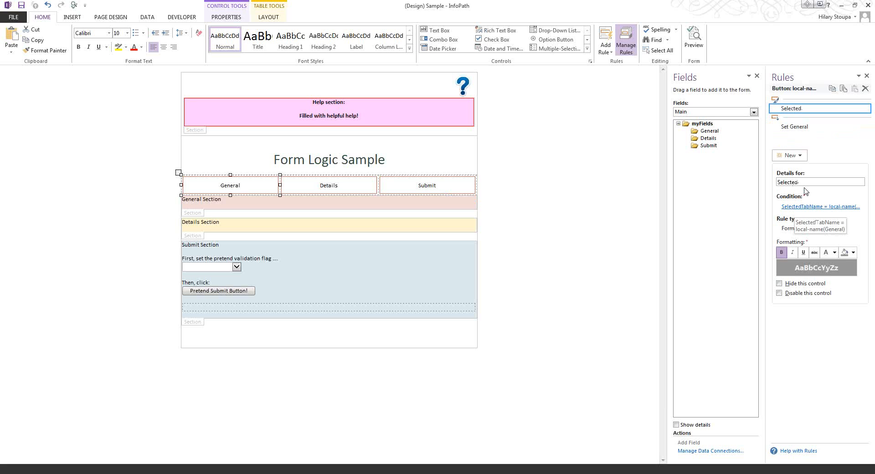
{"action": "left_click", "coordinate": [801, 129]}
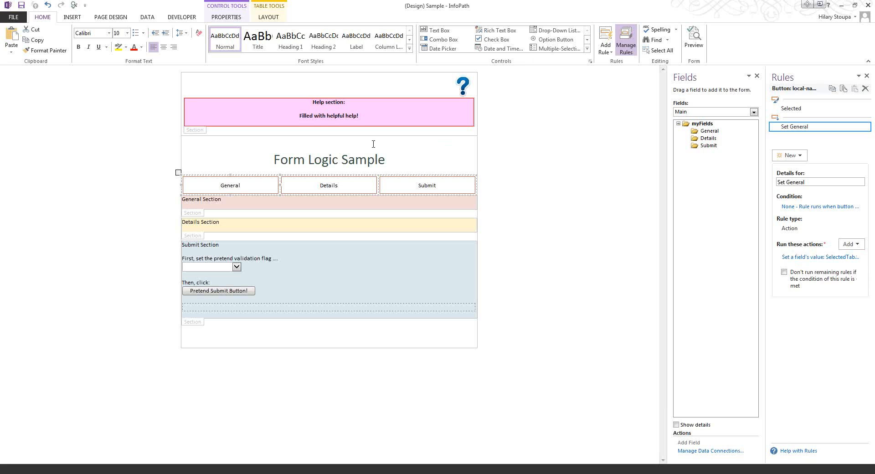
{"action": "left_click", "coordinate": [196, 129]}
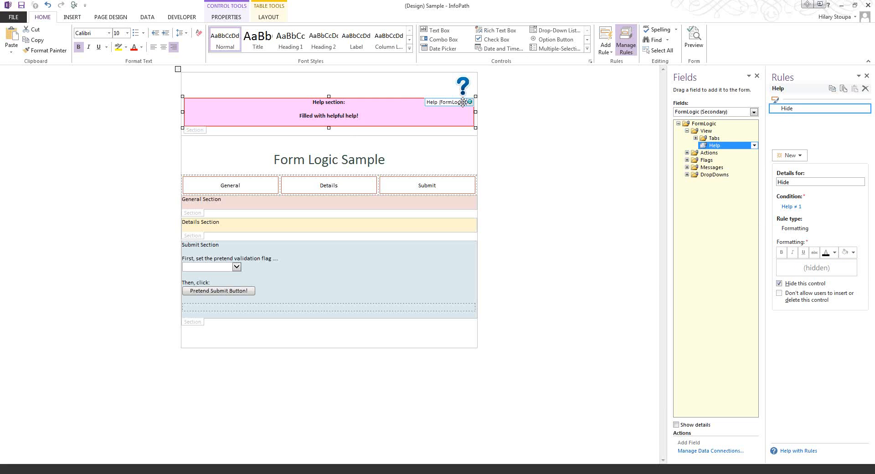
- Switch to FormLogic.xml in Notepad++ and give the Help element a closing tag and a default value of 1
{"action": "left_click", "coordinate": [192, 472]}
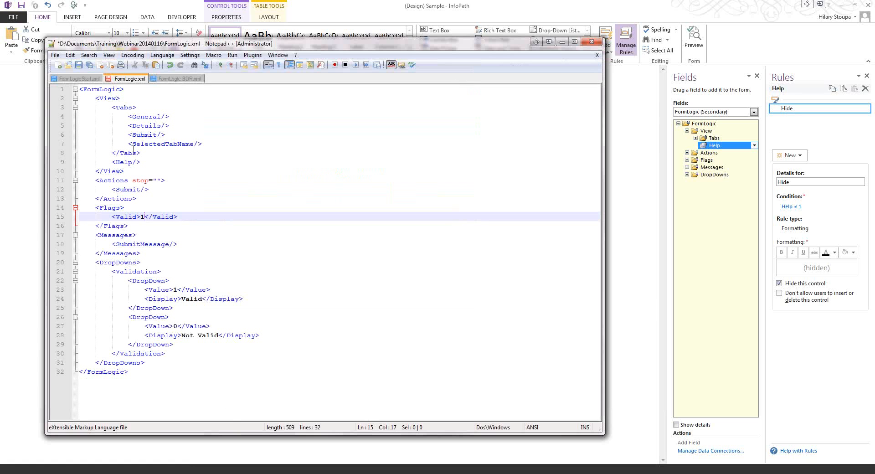
{"action": "left_click", "coordinate": [137, 161]}
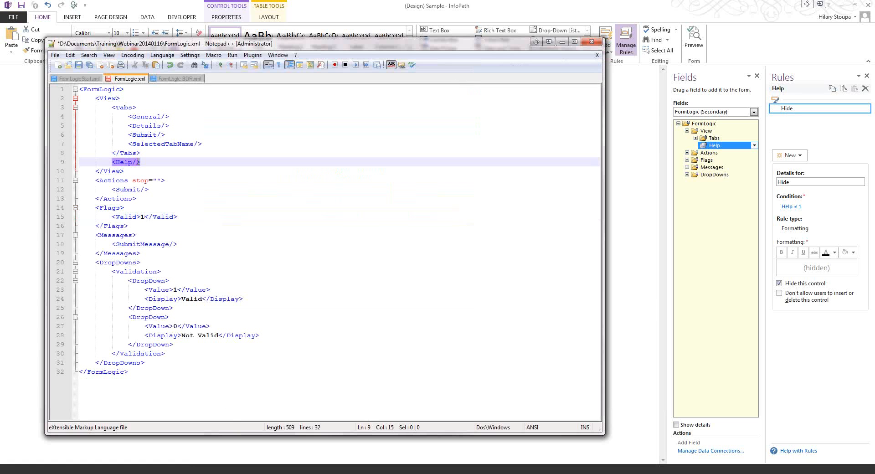
{"action": "key", "text": "BackSpace"}
{"action": "left_click", "coordinate": [143, 161]}
{"action": "type", "text": "</Help"}
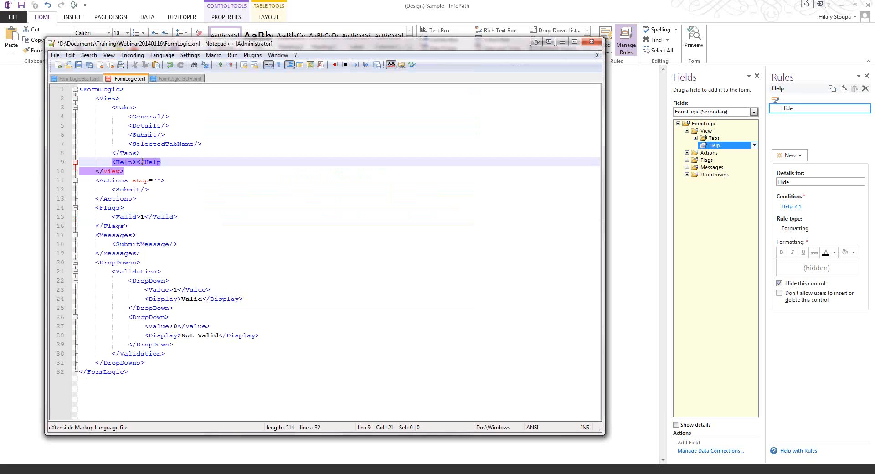
{"action": "type", "text": ">"}
{"action": "left_click", "coordinate": [137, 162]}
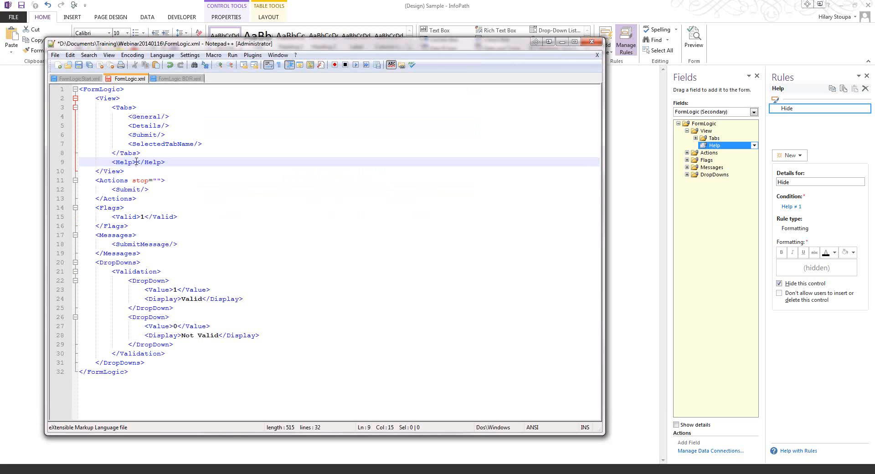
{"action": "type", "text": "1"}
{"action": "left_click", "coordinate": [203, 171]}
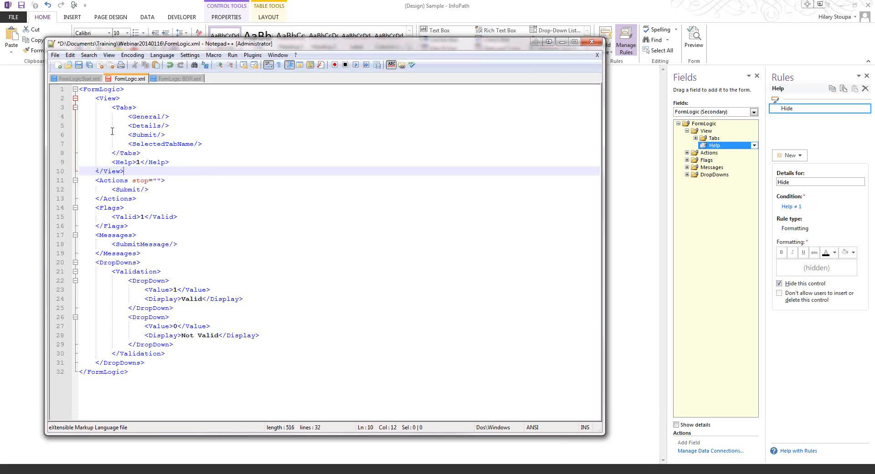
- Give the SelectedTabName element a closing tag and a default value of General
{"action": "left_click", "coordinate": [199, 143]}
{"action": "key", "text": "BackSpace"}
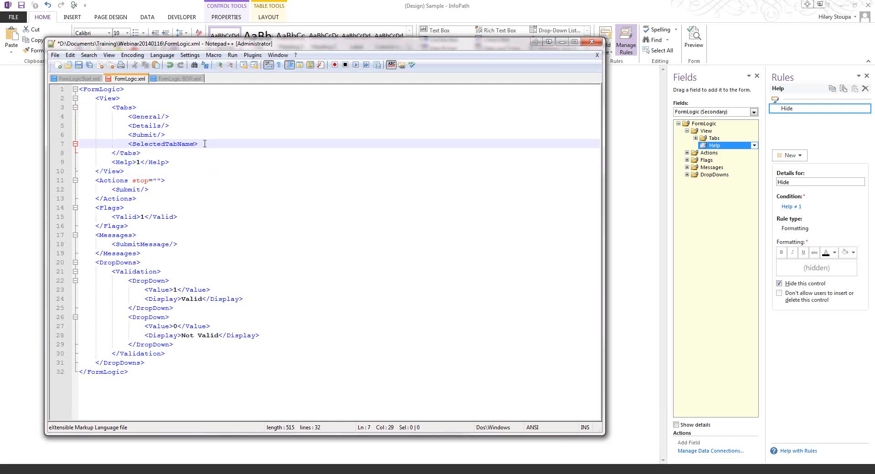
{"action": "type", "text": "General</"}
{"action": "double_click", "coordinate": [181, 144]}
{"action": "key", "text": "ctrl+c"}
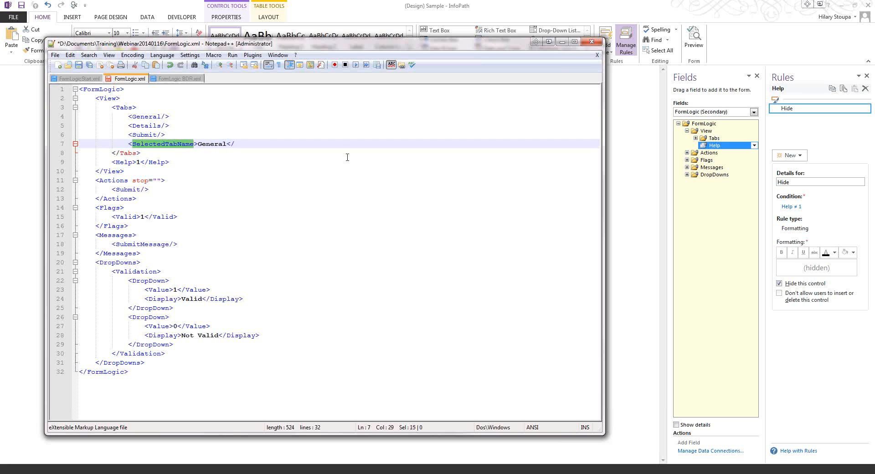
{"action": "left_click", "coordinate": [252, 144]}
{"action": "key", "text": "ctrl+v"}
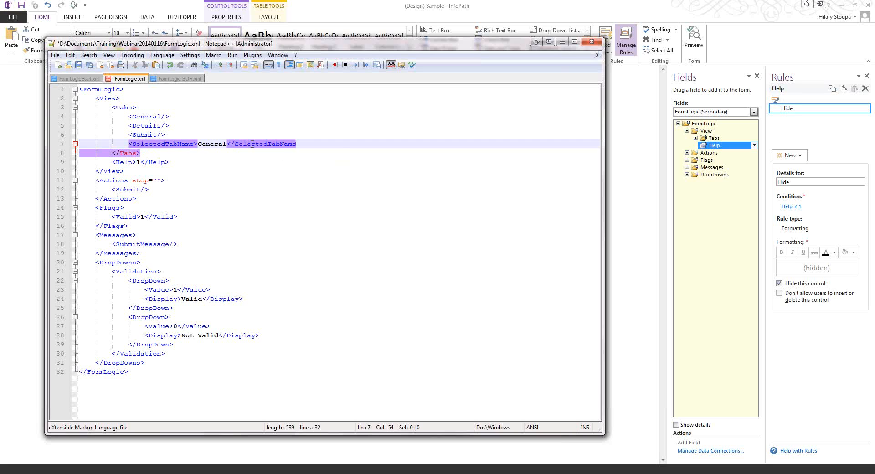
{"action": "type", "text": ">"}
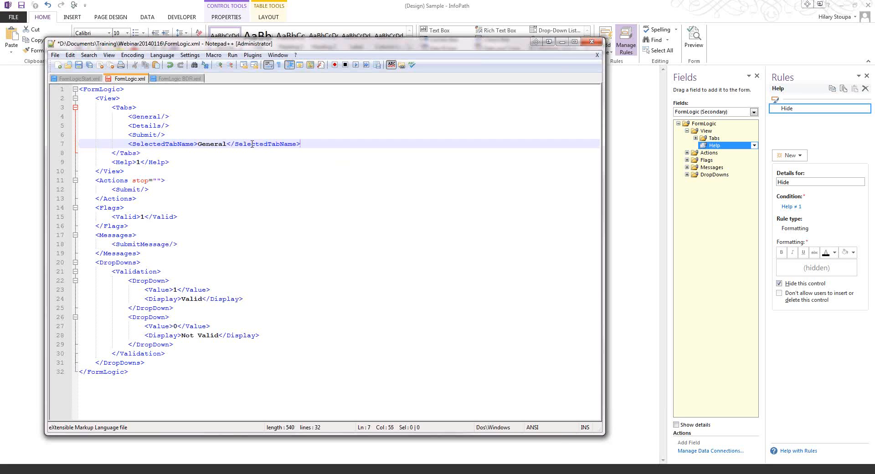
{"action": "left_click", "coordinate": [254, 157]}
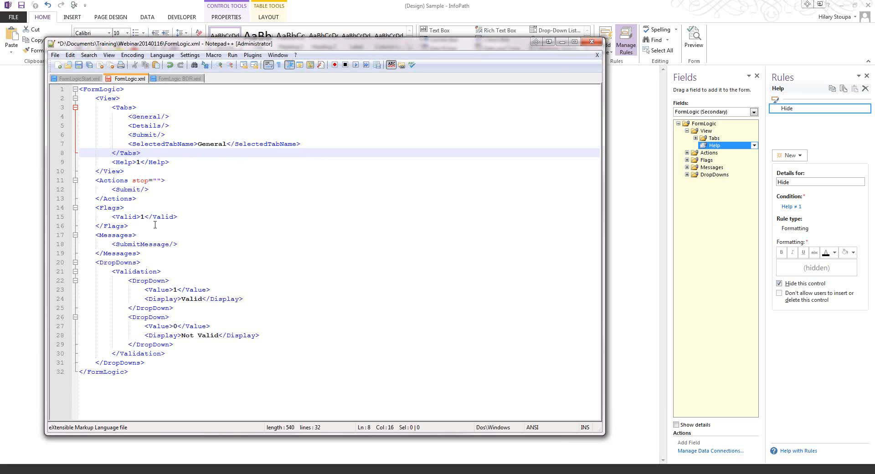
- Return to the Sample template in InfoPath, preview it, and try the help icon and the General, Details and Submit tabs
{"action": "left_click", "coordinate": [458, 10]}
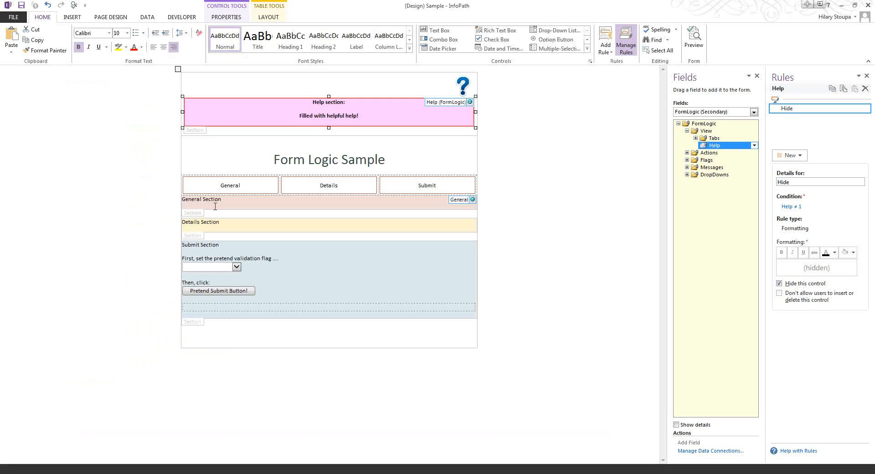
{"action": "left_click", "coordinate": [697, 39]}
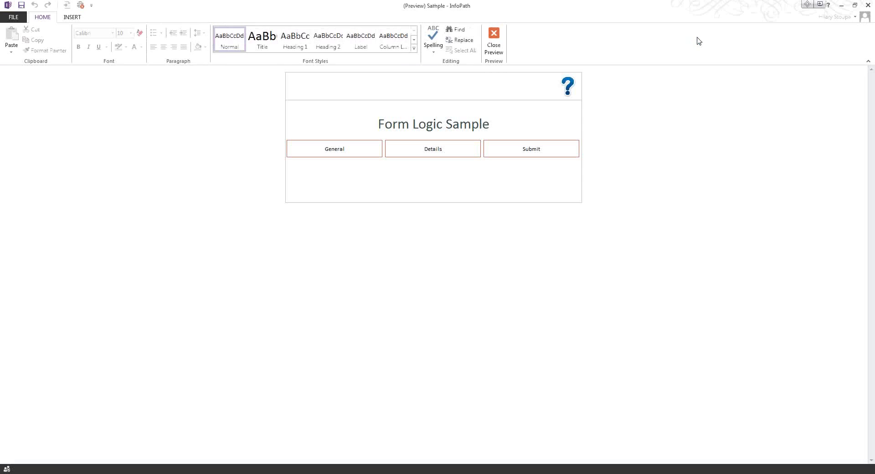
{"action": "left_click", "coordinate": [567, 90]}
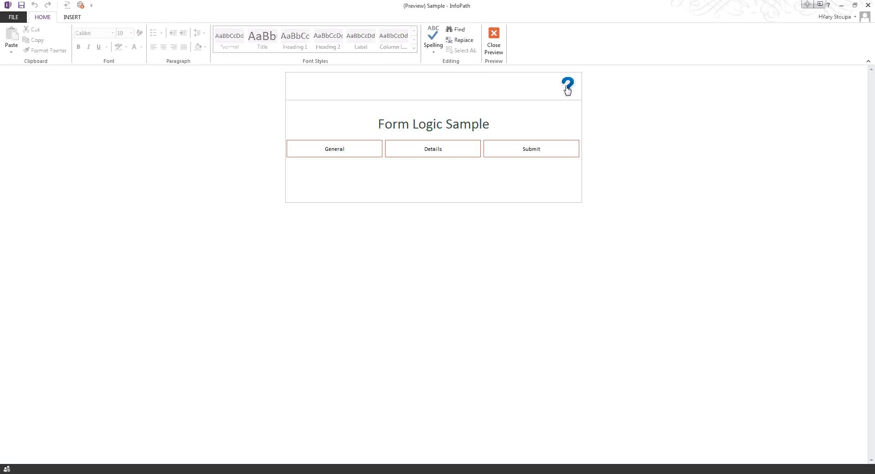
{"action": "left_click", "coordinate": [567, 89]}
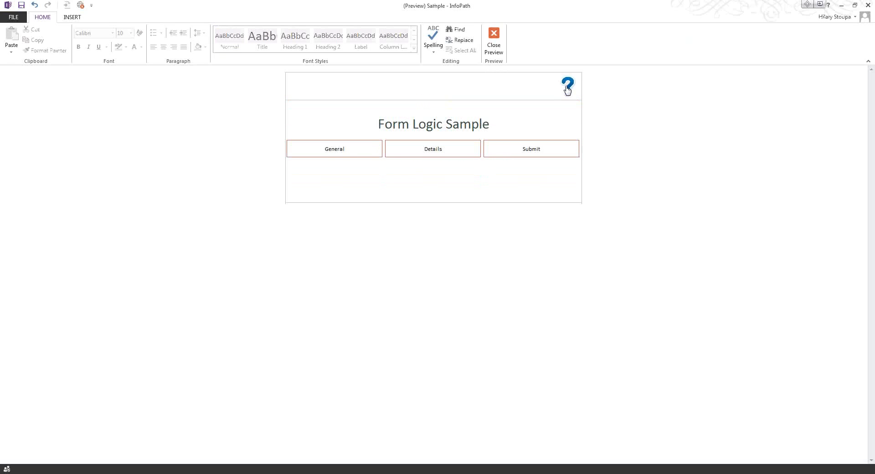
{"action": "left_click", "coordinate": [336, 151]}
{"action": "left_click", "coordinate": [395, 154]}
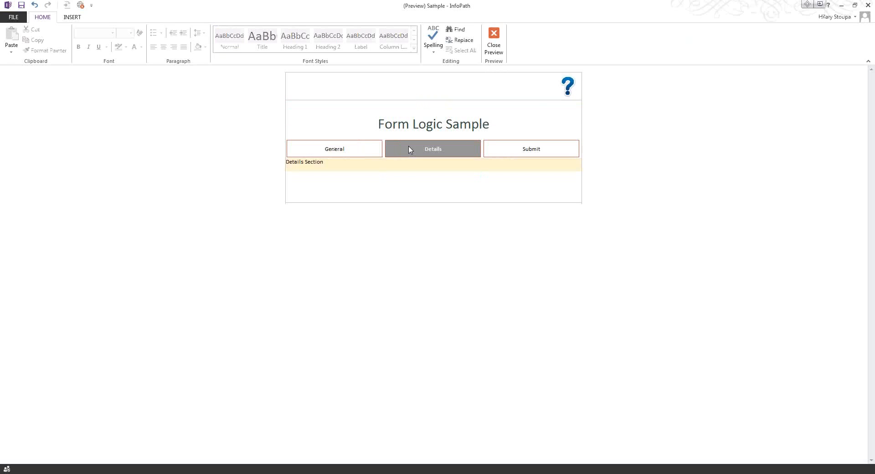
{"action": "left_click", "coordinate": [506, 144]}
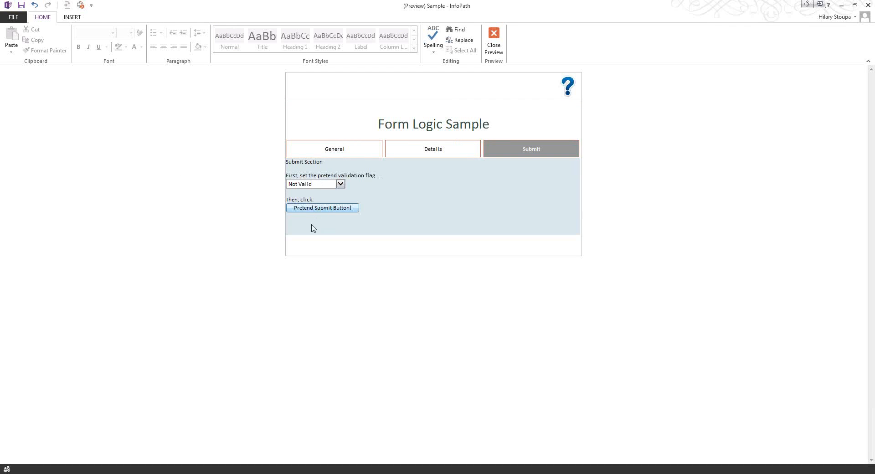
- Return to the Sample design window and inspect the Stop, Reset Self, Submit Succeeded and Submit Failed rules on the Submit action field
{"action": "mouse_move", "coordinate": [380, 473]}
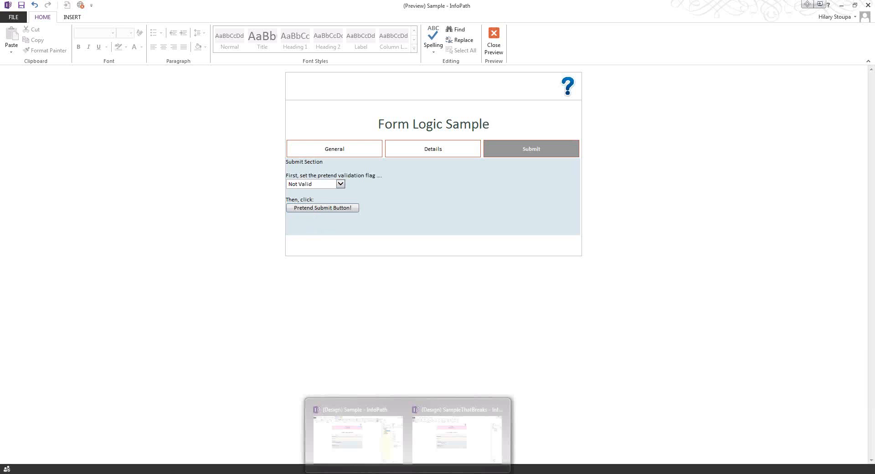
{"action": "left_click", "coordinate": [351, 454]}
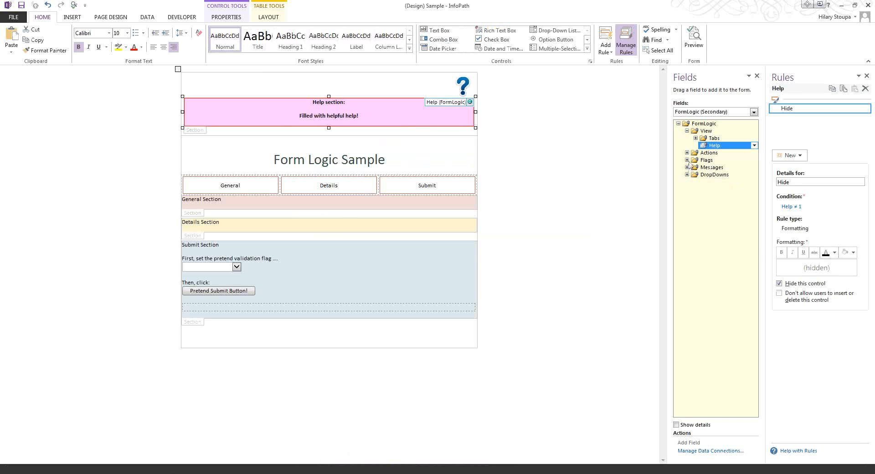
{"action": "left_click", "coordinate": [687, 152]}
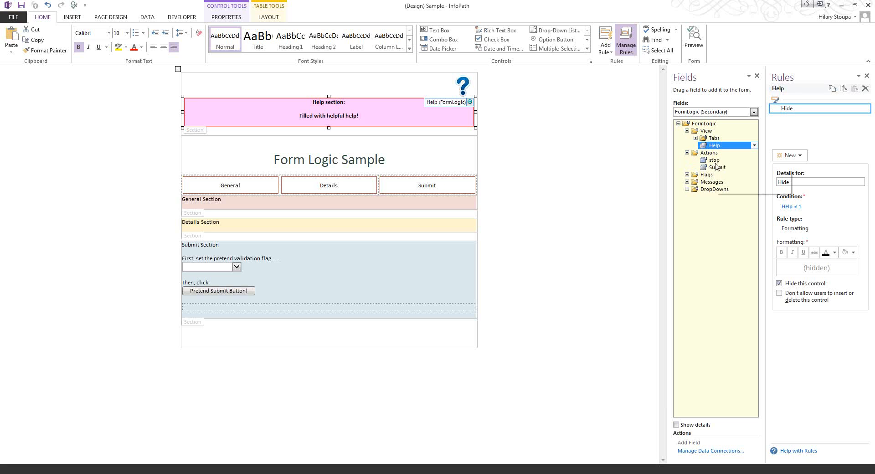
{"action": "left_click", "coordinate": [717, 167]}
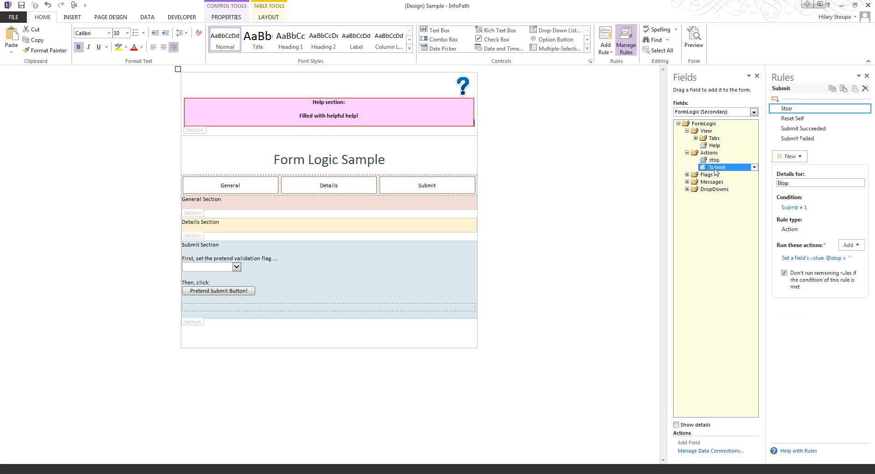
{"action": "left_click", "coordinate": [795, 119]}
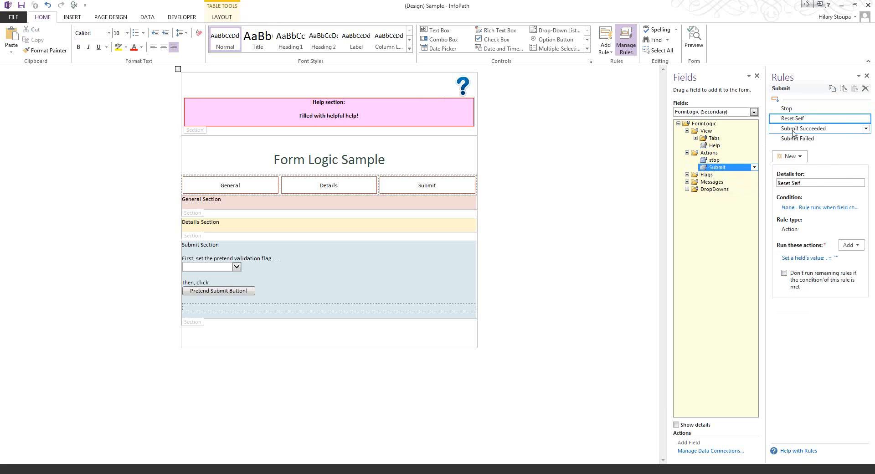
{"action": "left_click", "coordinate": [794, 129]}
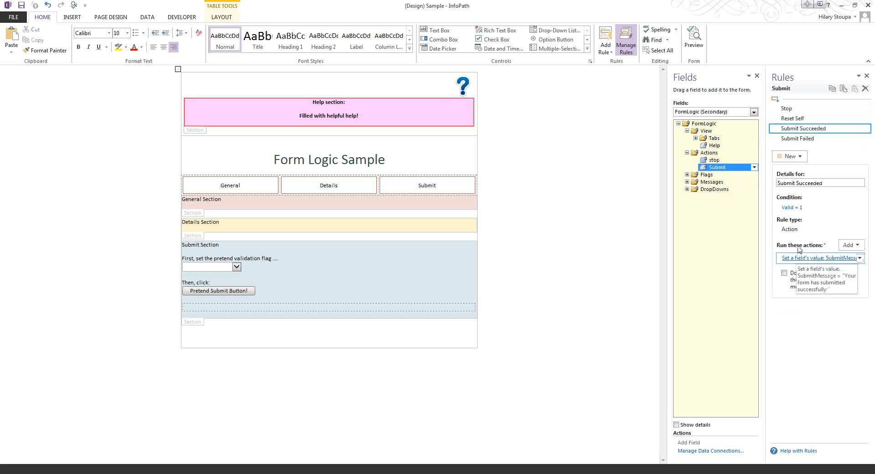
{"action": "left_click", "coordinate": [798, 139]}
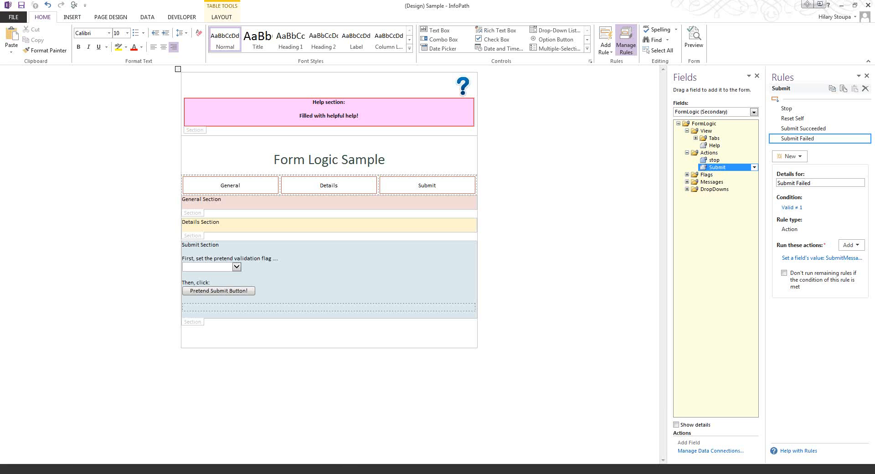
- Return to the form preview and test the pretend submission with the validation flag at Not Valid, and again with it set to Valid
{"action": "key", "text": "ctrl+shift+b"}
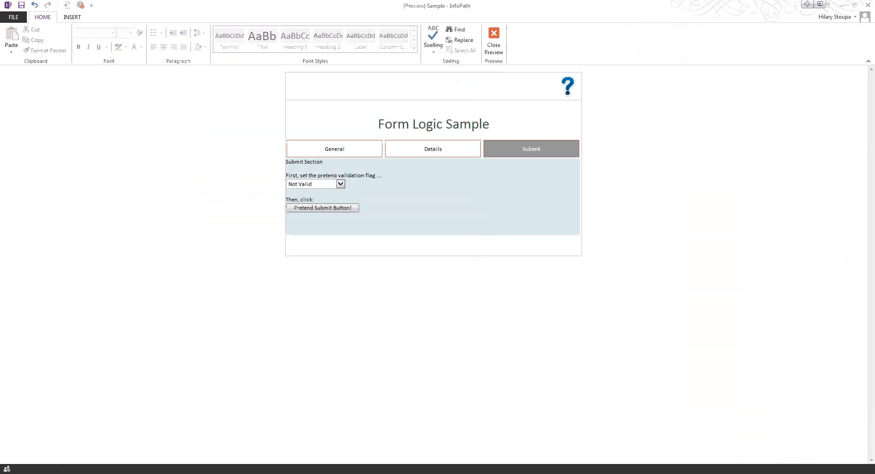
{"action": "left_click", "coordinate": [335, 210]}
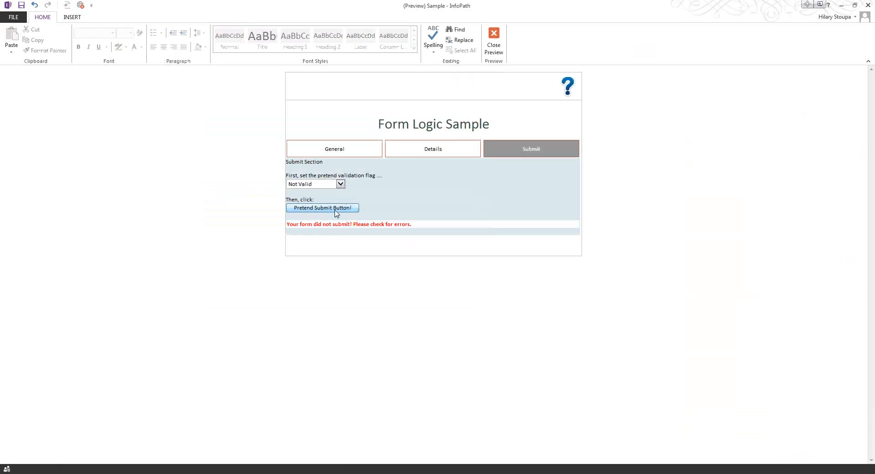
{"action": "left_click", "coordinate": [341, 184]}
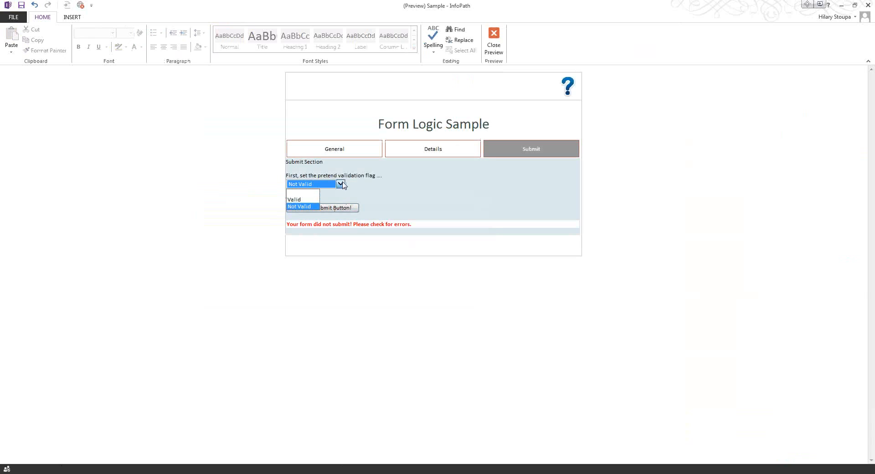
{"action": "left_click", "coordinate": [305, 199]}
{"action": "left_click", "coordinate": [319, 207]}
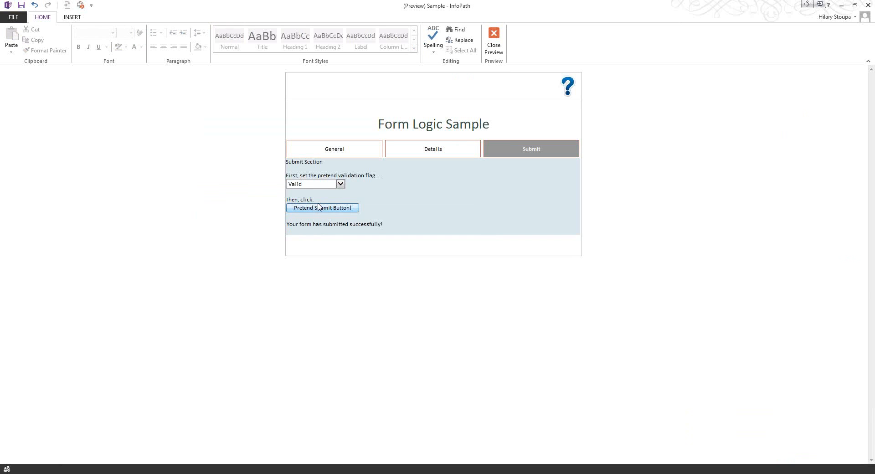
- Toggle the help section on and off in the preview, close the preview and clear the selection in the design view
{"action": "left_click", "coordinate": [568, 91]}
{"action": "left_click", "coordinate": [568, 91]}
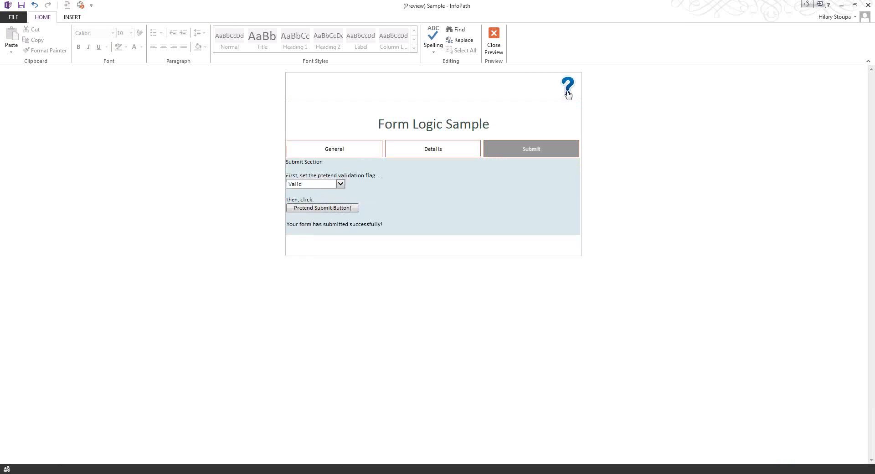
{"action": "left_click", "coordinate": [494, 41]}
{"action": "left_click", "coordinate": [125, 133]}
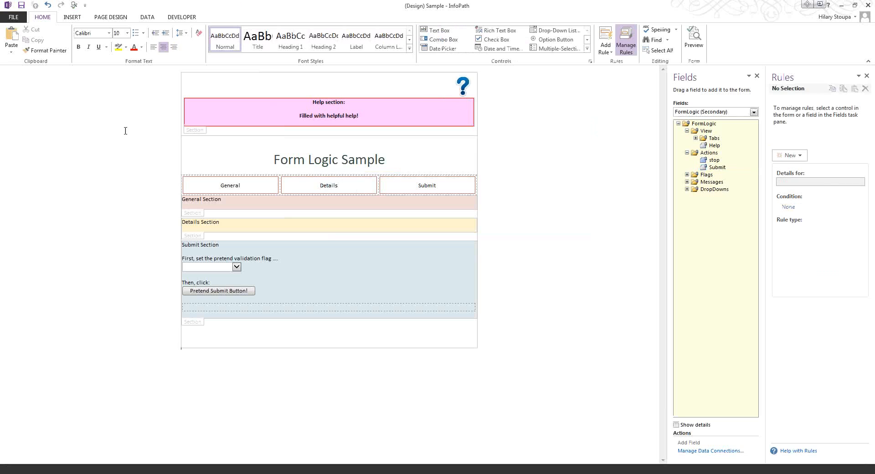
- Export the FormLogic.xml resource file from the Sample template to the Temp folder
{"action": "left_click", "coordinate": [146, 17]}
{"action": "left_click", "coordinate": [45, 40]}
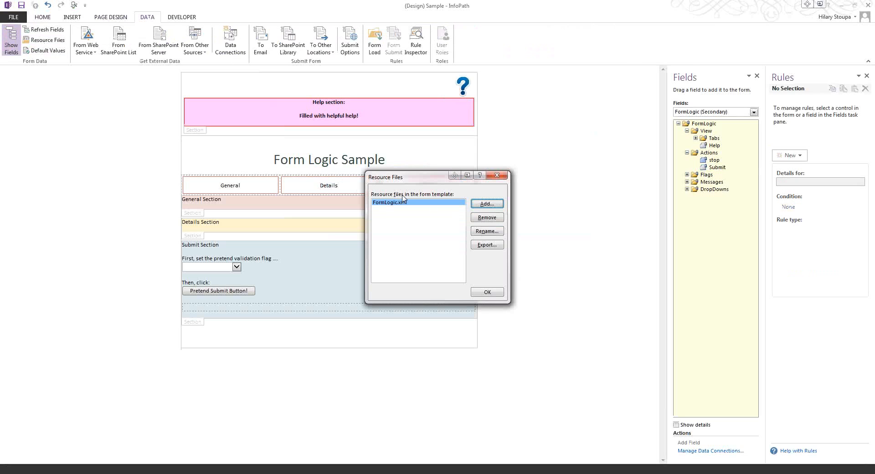
{"action": "left_click", "coordinate": [483, 246]}
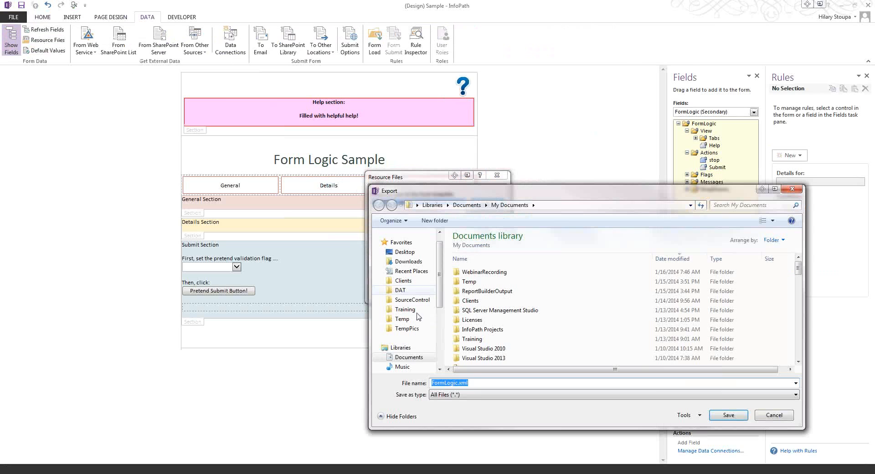
{"action": "left_click", "coordinate": [402, 318]}
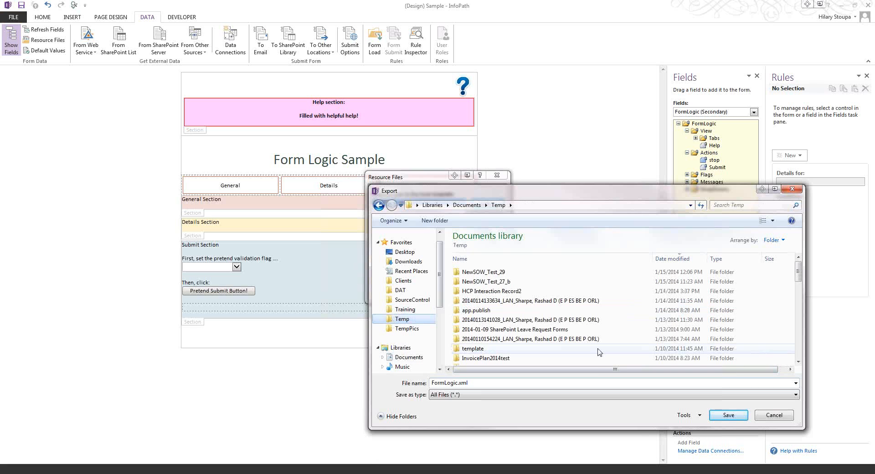
{"action": "left_click", "coordinate": [739, 417]}
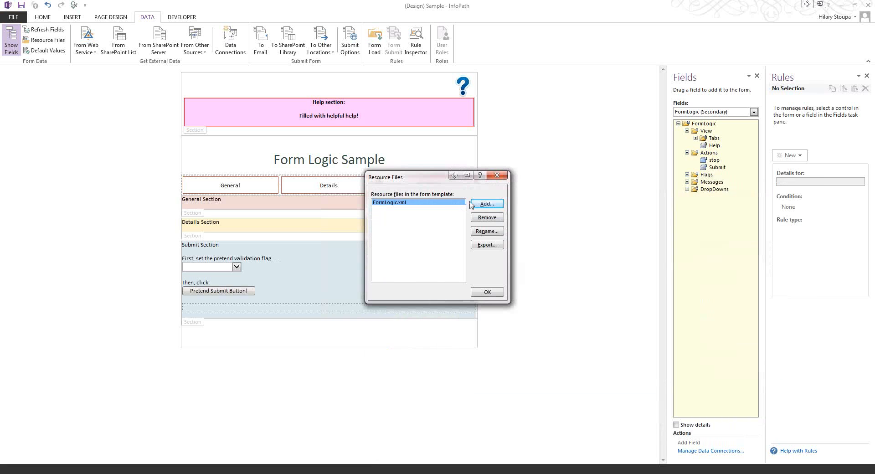
- Add FormLogic.xml from Training\Webinar20140116 to the resource files, replacing the existing file
{"action": "left_click", "coordinate": [486, 204]}
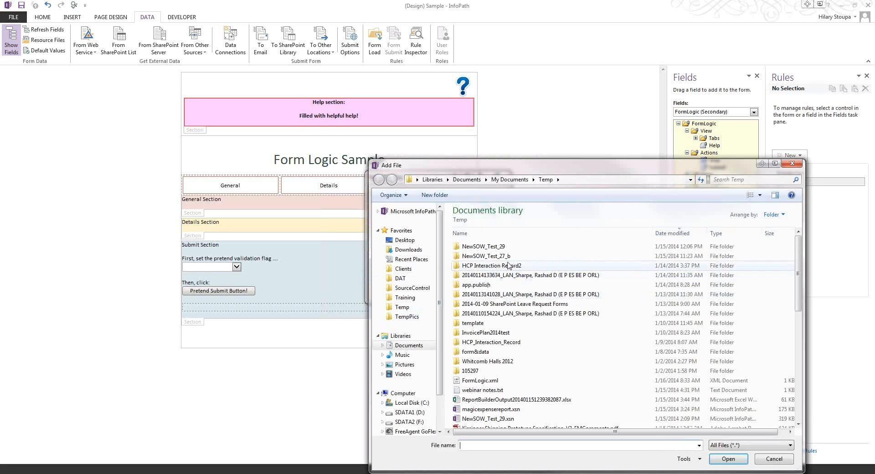
{"action": "left_click", "coordinate": [405, 297]}
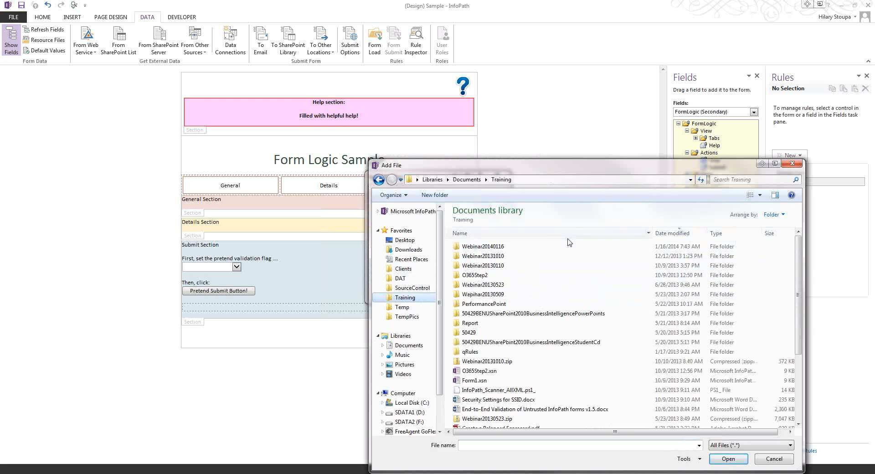
{"action": "double_click", "coordinate": [484, 246]}
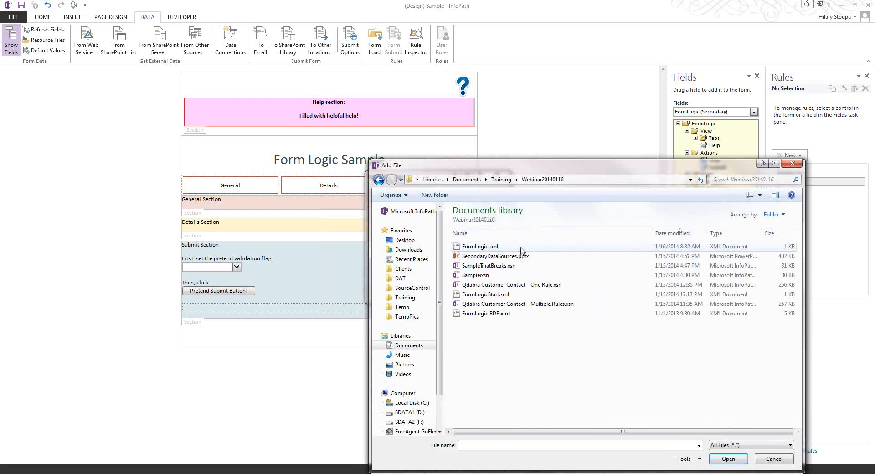
{"action": "double_click", "coordinate": [473, 248]}
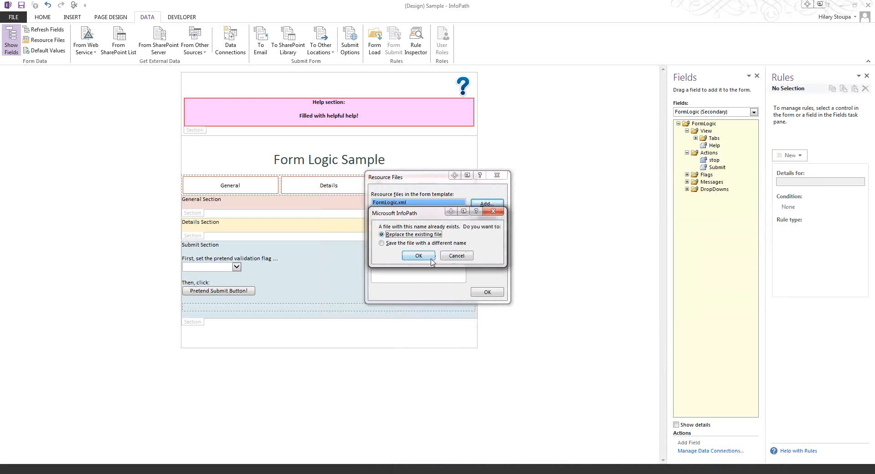
{"action": "left_click", "coordinate": [430, 256]}
{"action": "left_click", "coordinate": [486, 291]}
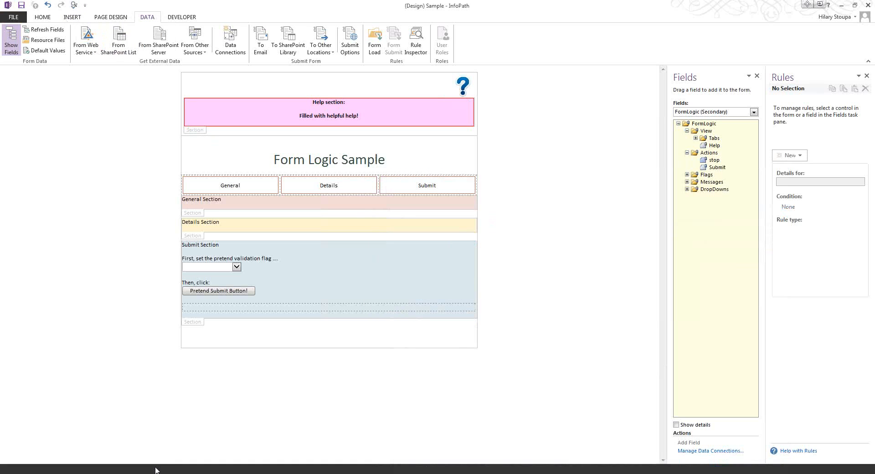
- Compare the FormLogic.xml defaults in Notepad++ with the Sample form preview, trying its help icon and its Details and Submit tabs
{"action": "left_click", "coordinate": [219, 470]}
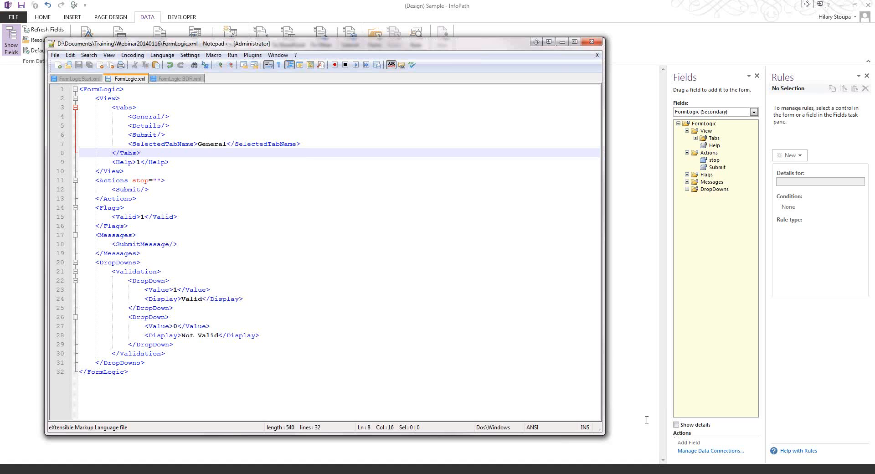
{"action": "left_click", "coordinate": [649, 298]}
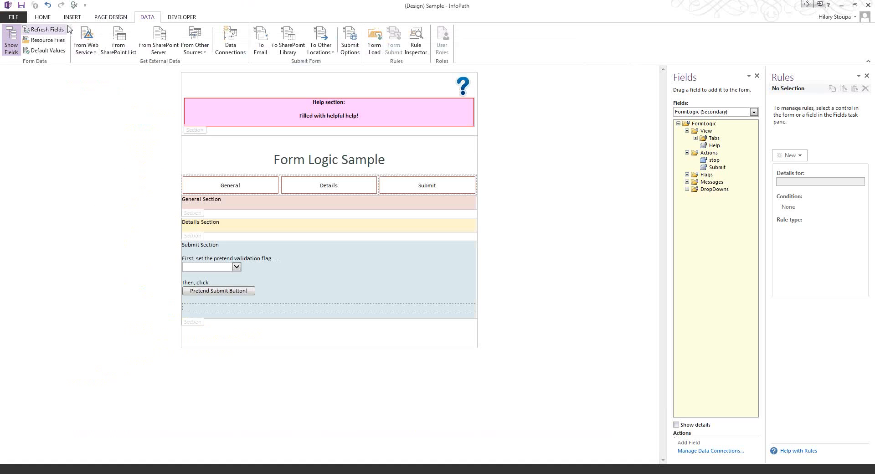
{"action": "left_click", "coordinate": [74, 5]}
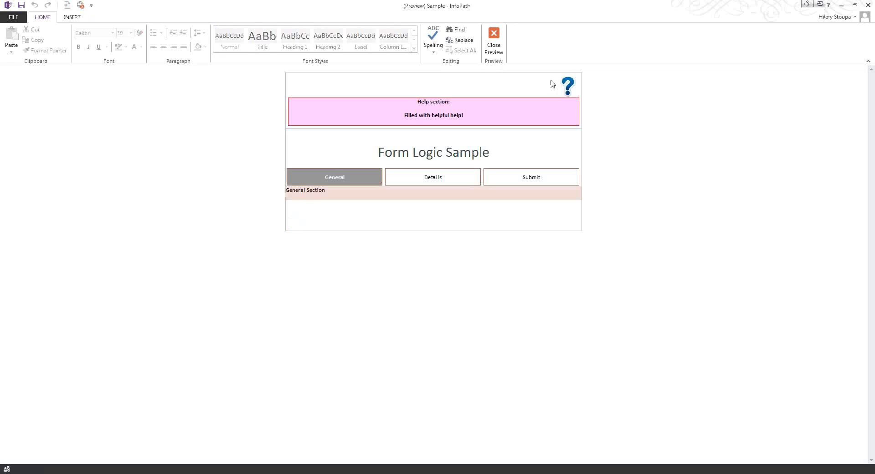
{"action": "left_click", "coordinate": [568, 88]}
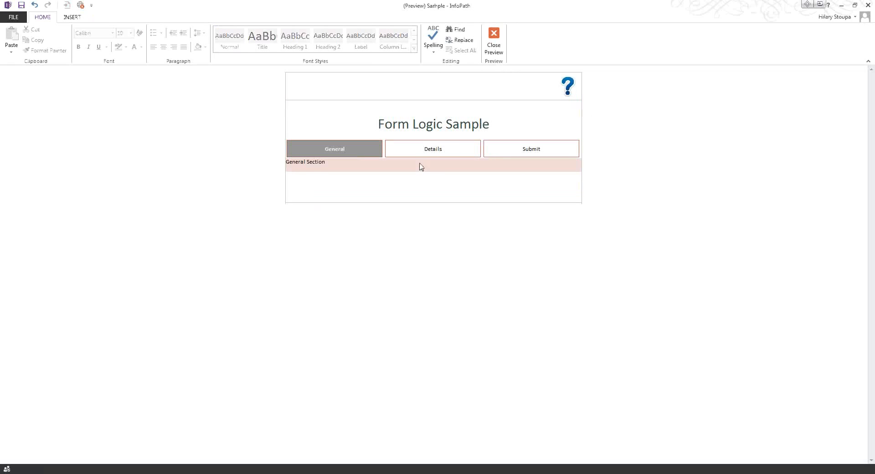
{"action": "left_click", "coordinate": [428, 152]}
{"action": "left_click", "coordinate": [501, 150]}
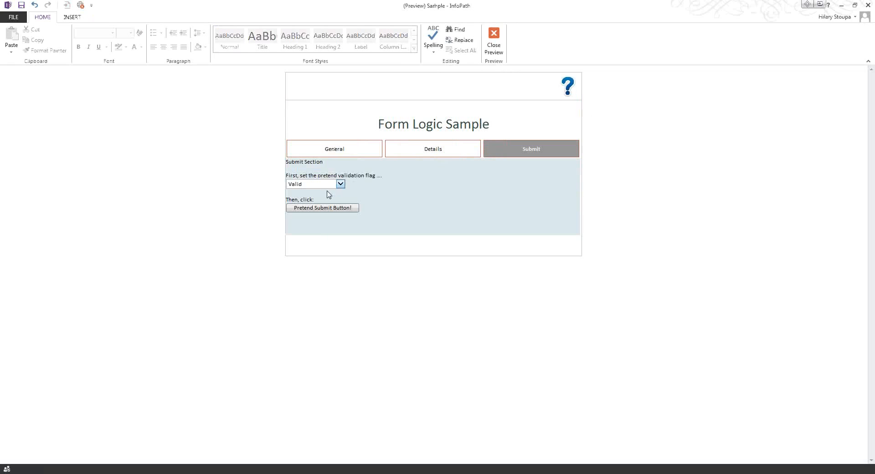
{"action": "left_click", "coordinate": [493, 45]}
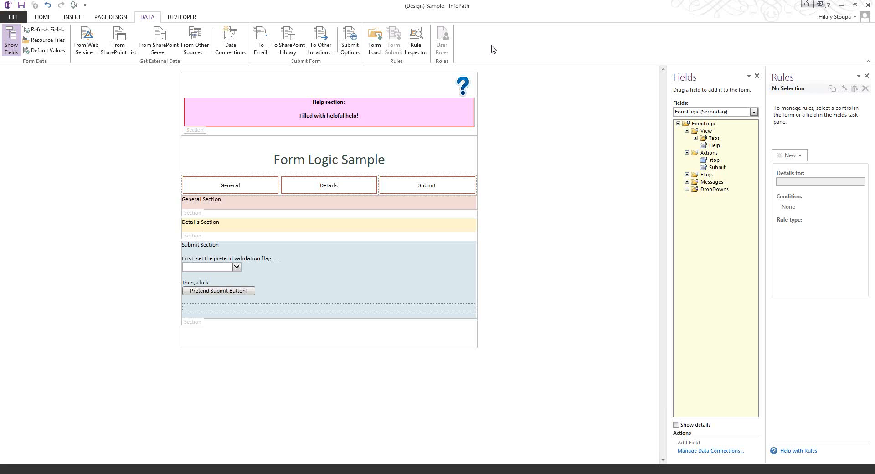
- Switch to the SampleThatBreaks template in InfoPath and show the rules of the Pretend Submit button
{"action": "left_click", "coordinate": [838, 5]}
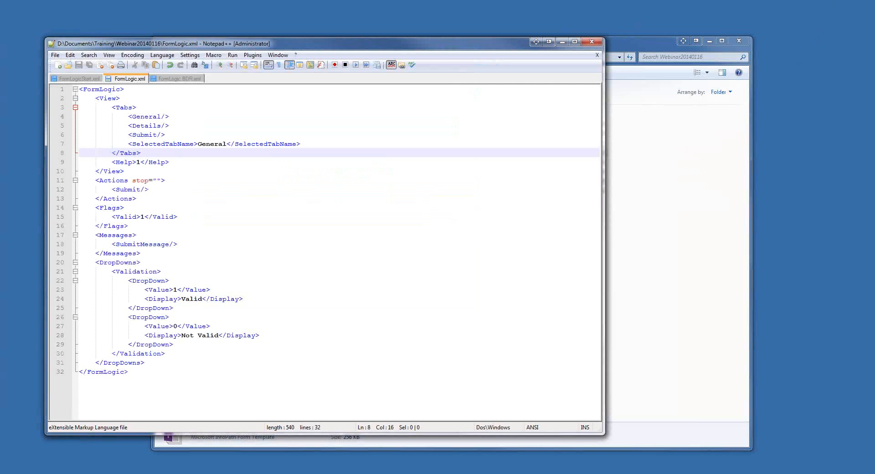
{"action": "mouse_move", "coordinate": [410, 472]}
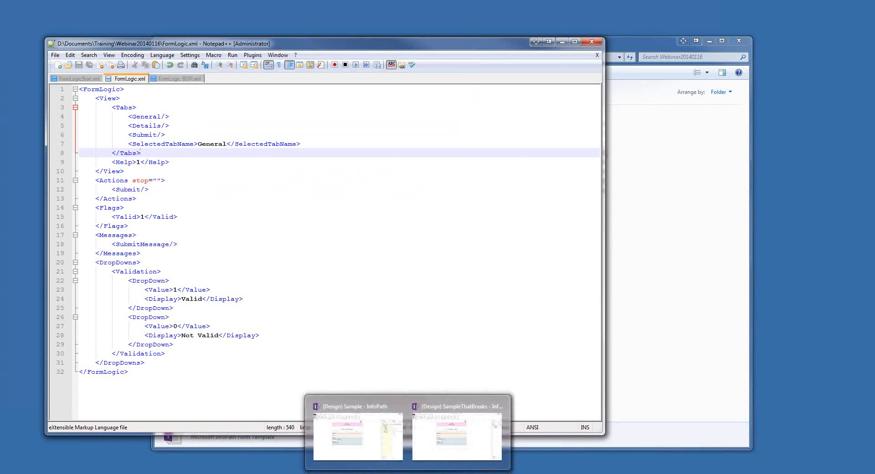
{"action": "left_click", "coordinate": [424, 455]}
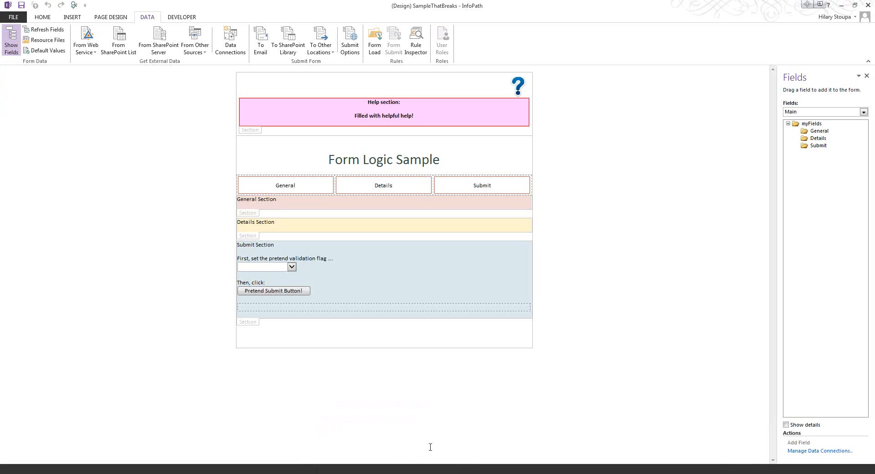
{"action": "left_click", "coordinate": [273, 292]}
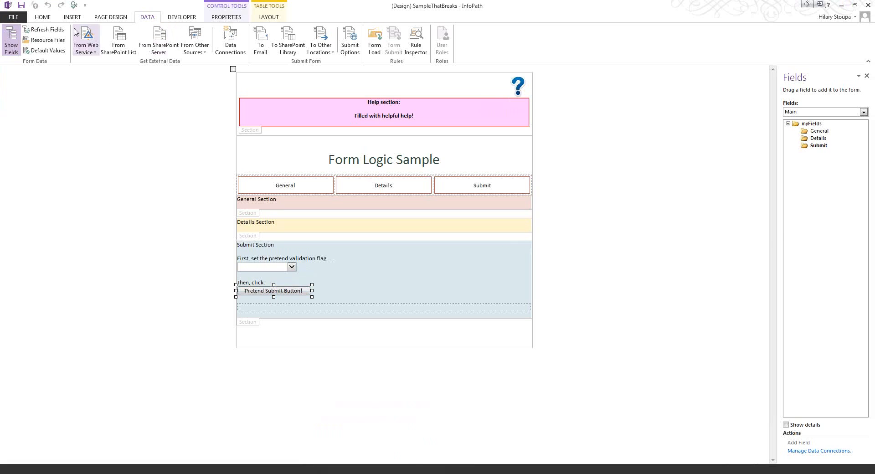
{"action": "left_click", "coordinate": [48, 18]}
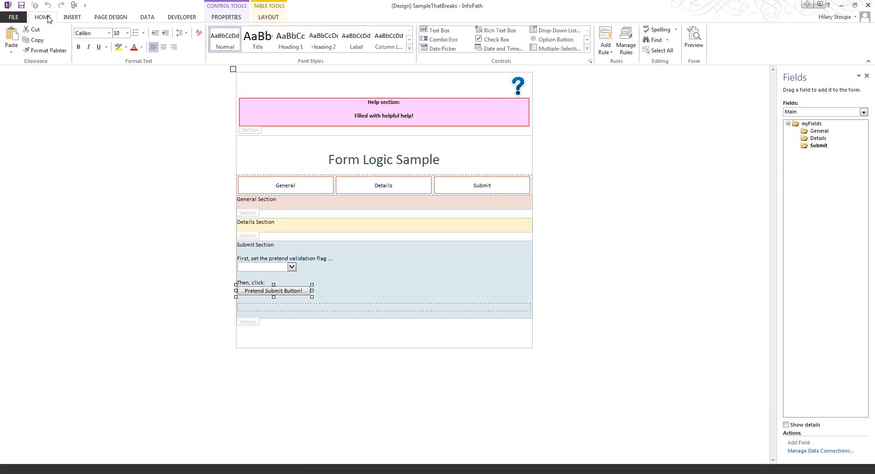
{"action": "left_click", "coordinate": [626, 46]}
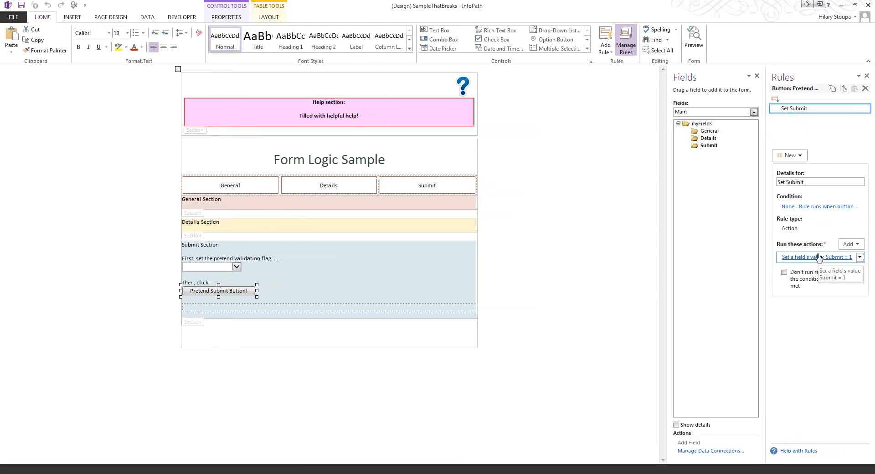
- Inspect the Stop, Reset Self and Fail rules on the Submit action field of the FormLogic secondary data source, then clear the selection
{"action": "left_click", "coordinate": [713, 112]}
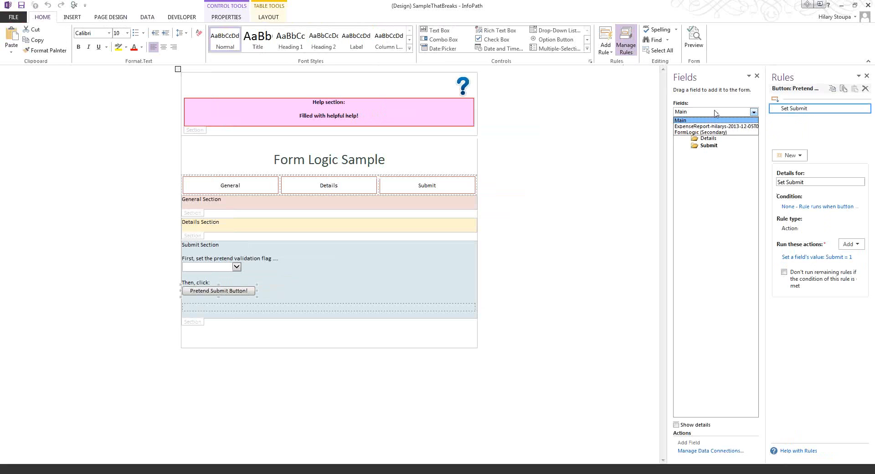
{"action": "left_click", "coordinate": [700, 132]}
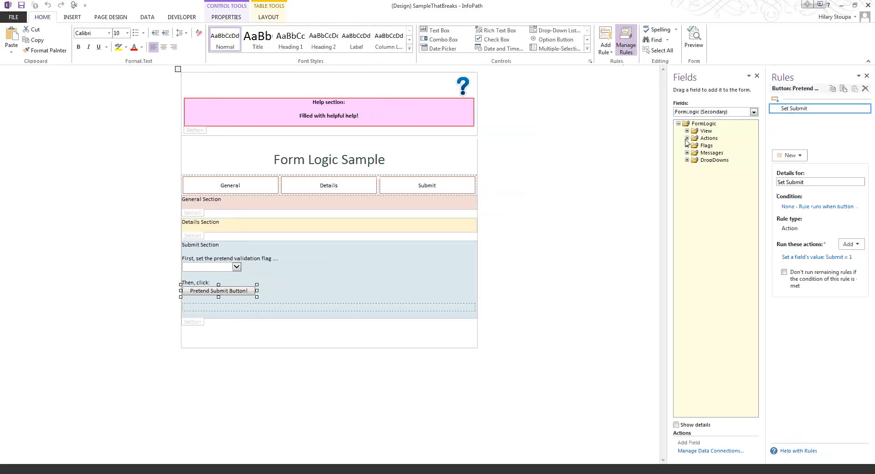
{"action": "left_click", "coordinate": [687, 138]}
{"action": "left_click", "coordinate": [716, 153]}
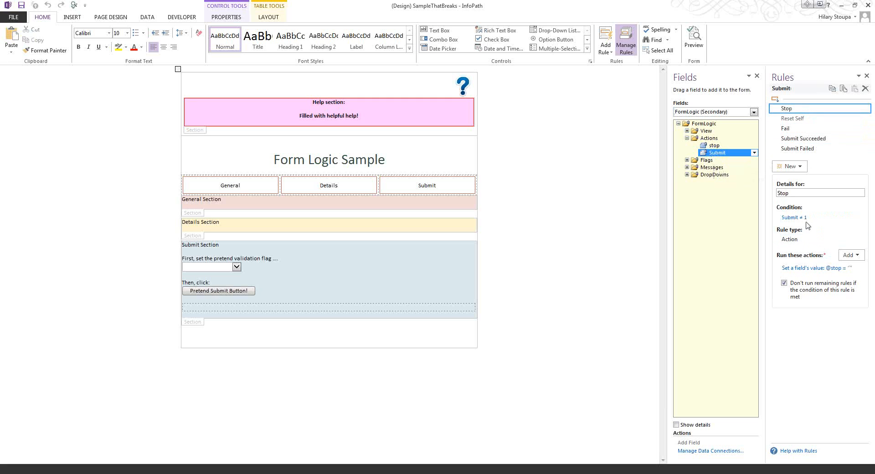
{"action": "left_click", "coordinate": [794, 118]}
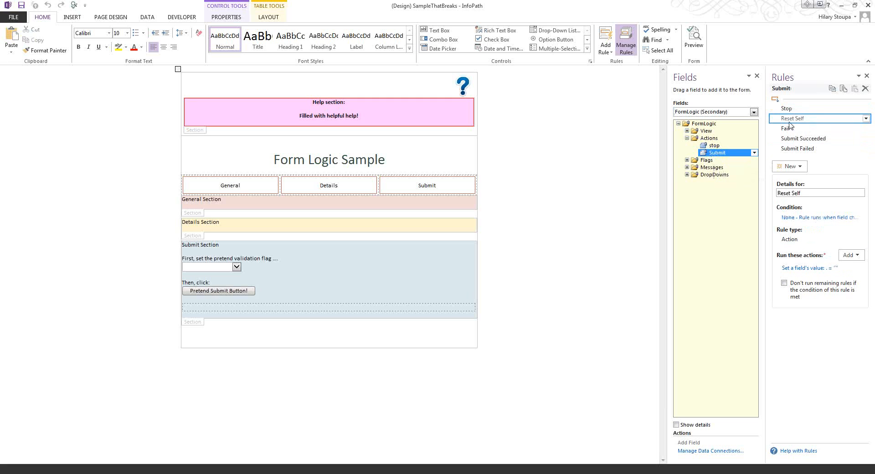
{"action": "mouse_move", "coordinate": [809, 121]}
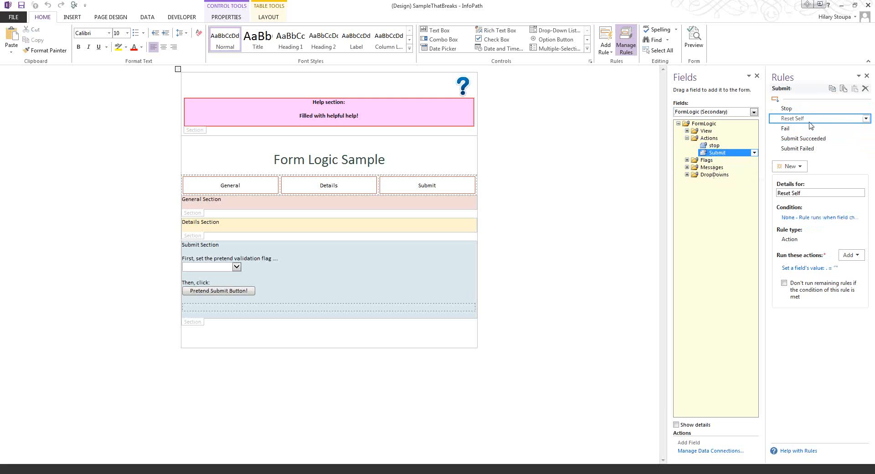
{"action": "left_click", "coordinate": [866, 119]}
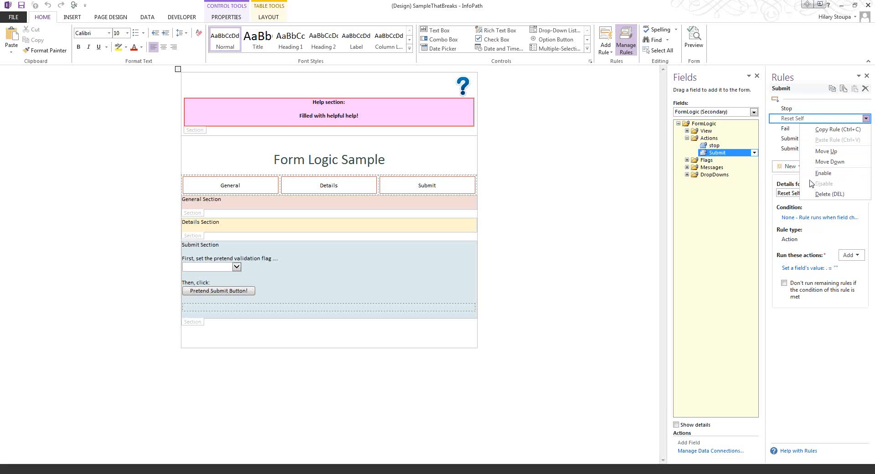
{"action": "left_click", "coordinate": [845, 347]}
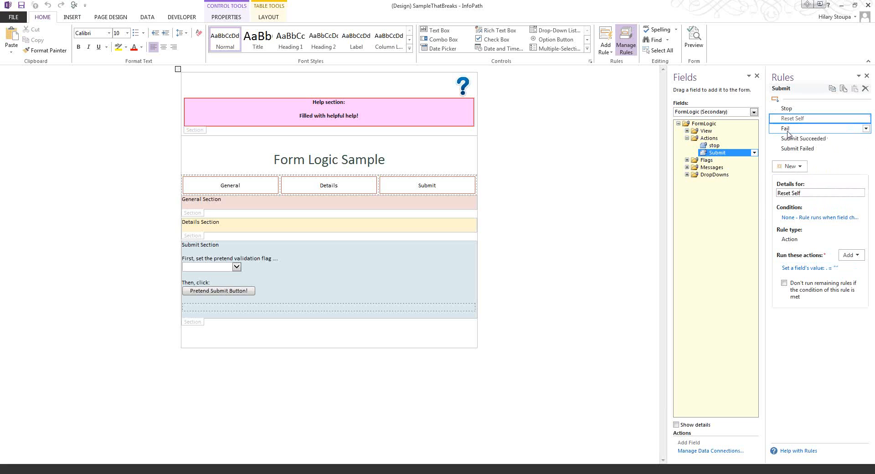
{"action": "left_click", "coordinate": [788, 131]}
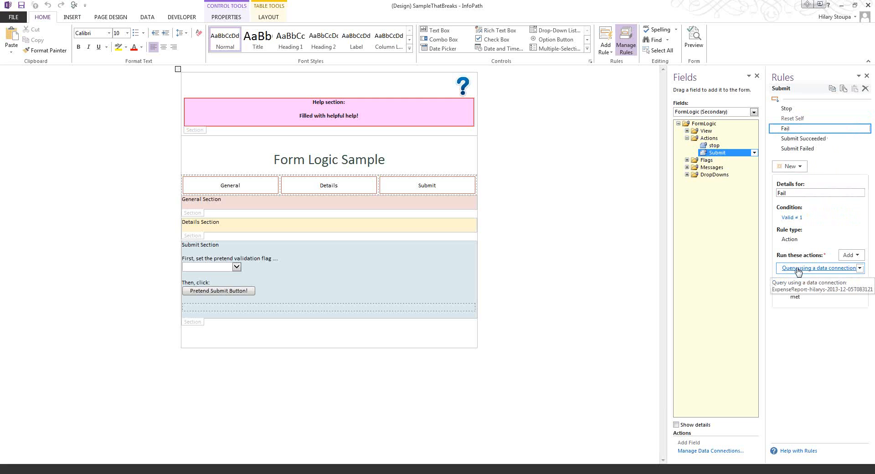
{"action": "left_click", "coordinate": [645, 162]}
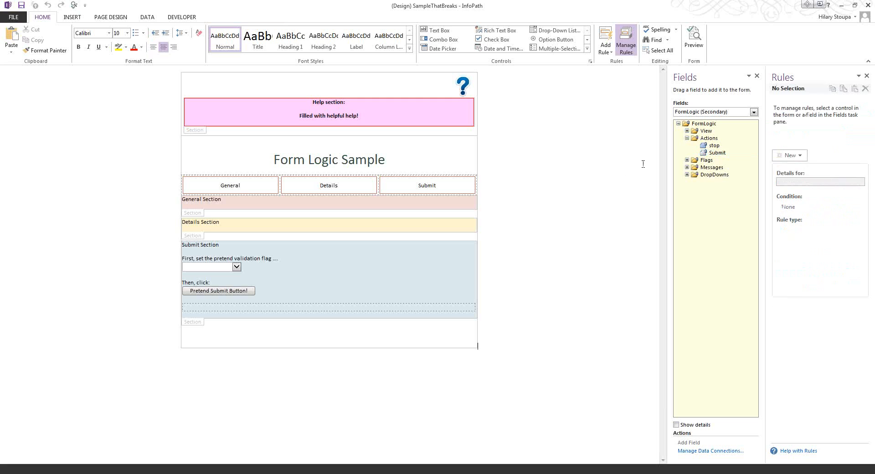
- Preview SampleThatBreaks and test the pretend submission with the validation flag at Valid, and again with it at Not Valid
{"action": "left_click", "coordinate": [74, 5]}
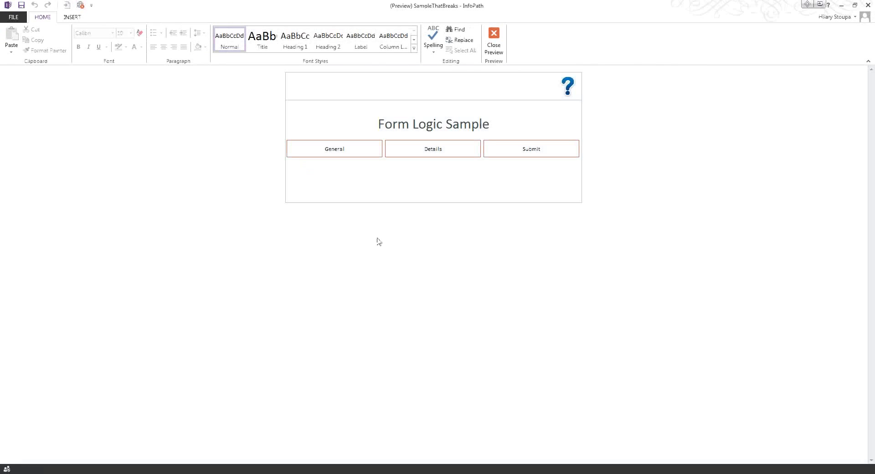
{"action": "left_click", "coordinate": [540, 151]}
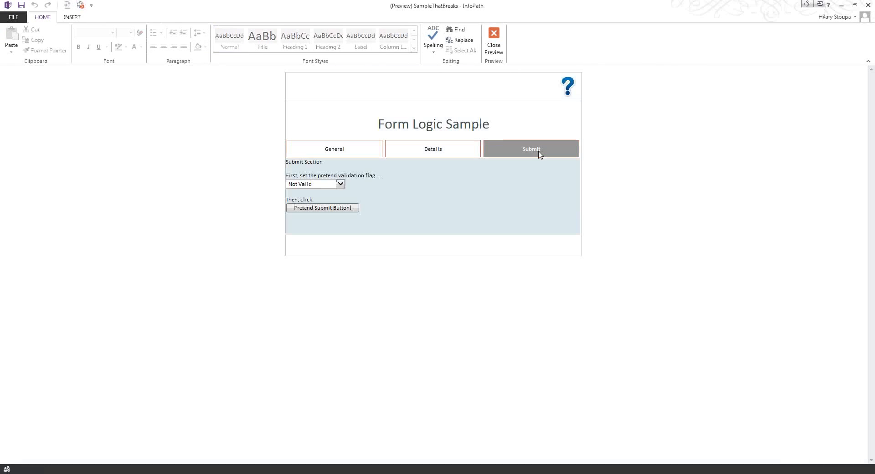
{"action": "left_click", "coordinate": [340, 184]}
{"action": "left_click", "coordinate": [293, 198]}
{"action": "left_click", "coordinate": [295, 208]}
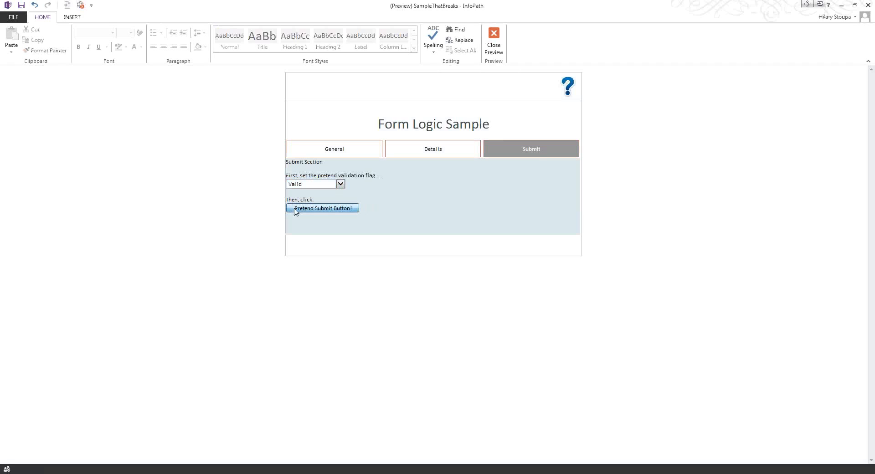
{"action": "left_click", "coordinate": [340, 184]}
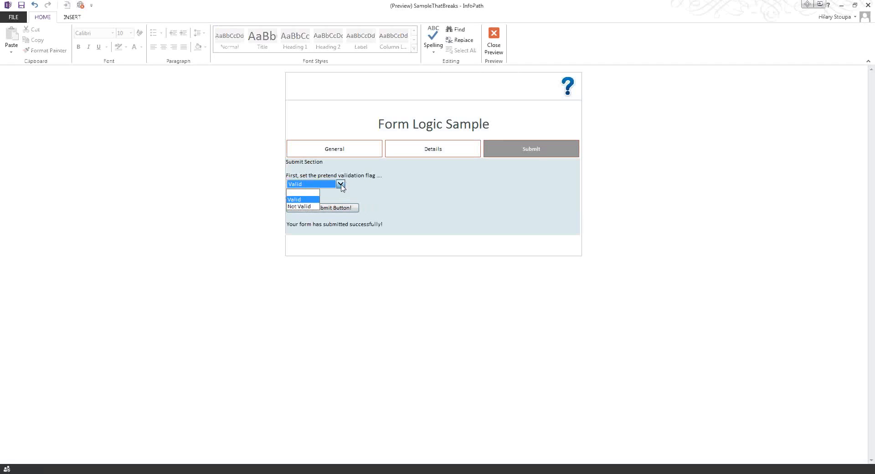
{"action": "left_click", "coordinate": [305, 207]}
{"action": "left_click", "coordinate": [304, 208]}
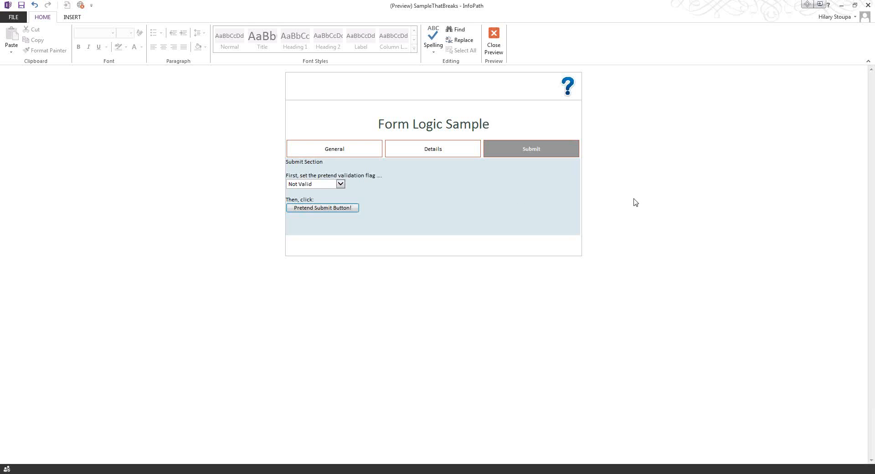
- Restart the SampleThatBreaks preview and run the pretend submission with the flag at Not Valid, allowing the data source connection
{"action": "left_click", "coordinate": [494, 40]}
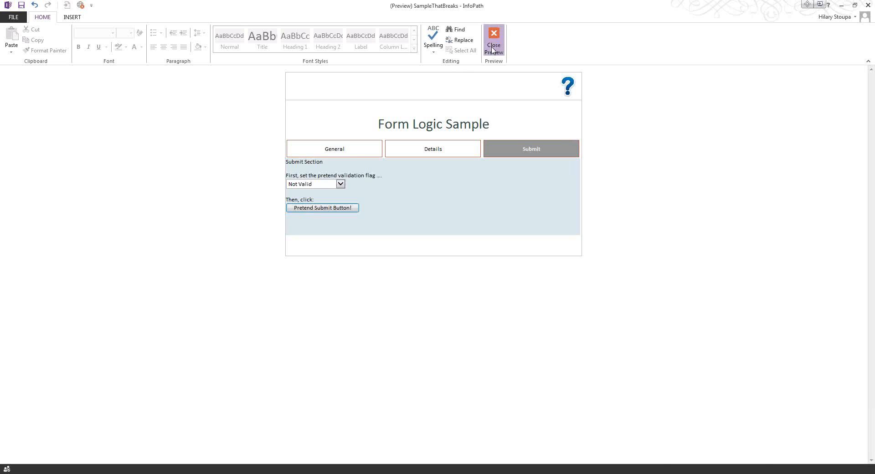
{"action": "left_click", "coordinate": [702, 44]}
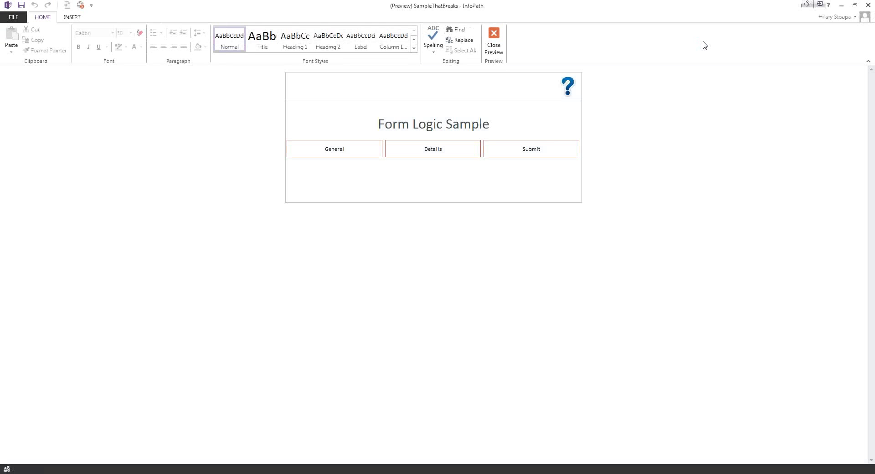
{"action": "left_click", "coordinate": [537, 150]}
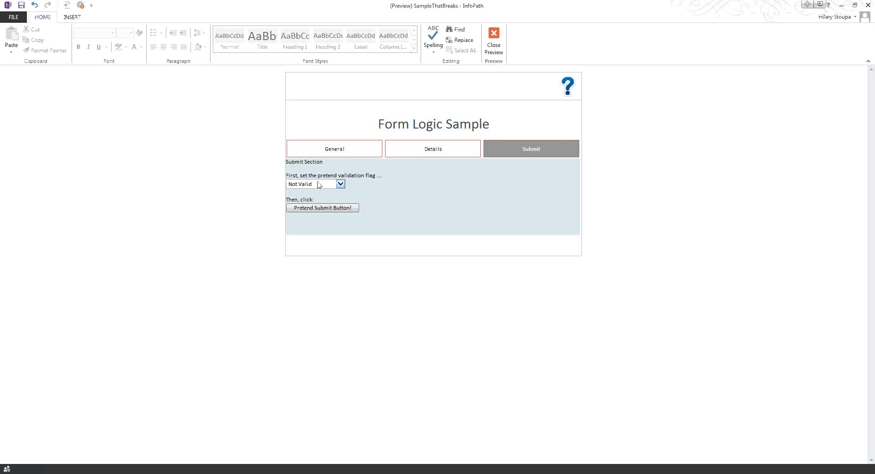
{"action": "left_click", "coordinate": [317, 209]}
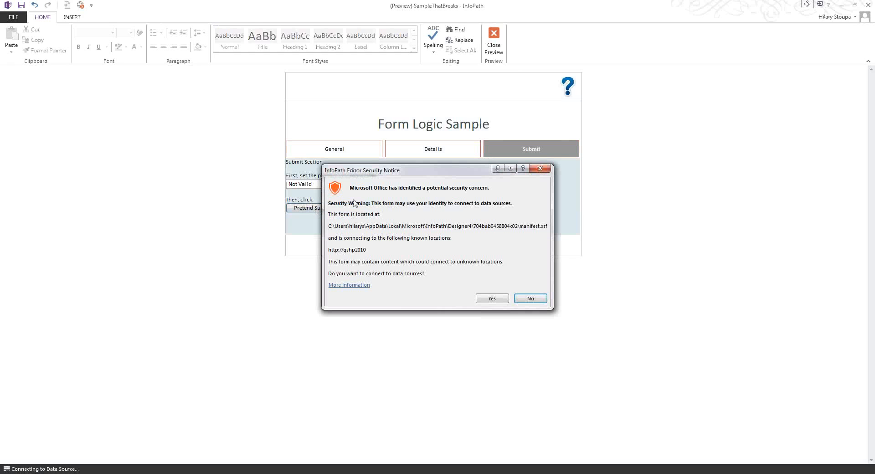
{"action": "left_click", "coordinate": [489, 298]}
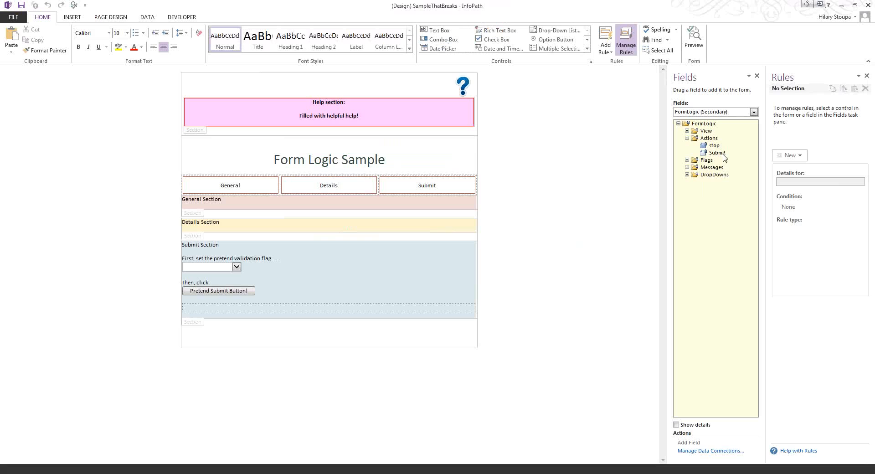
- Show the Reset Self rule of the Submit action field in the design window, then return to the preview
{"action": "left_click", "coordinate": [718, 153]}
{"action": "left_click", "coordinate": [808, 120]}
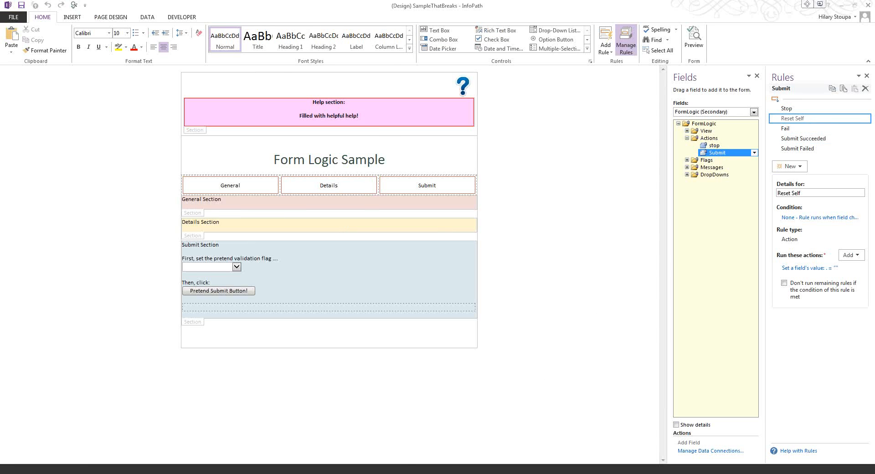
{"action": "left_click", "coordinate": [438, 472]}
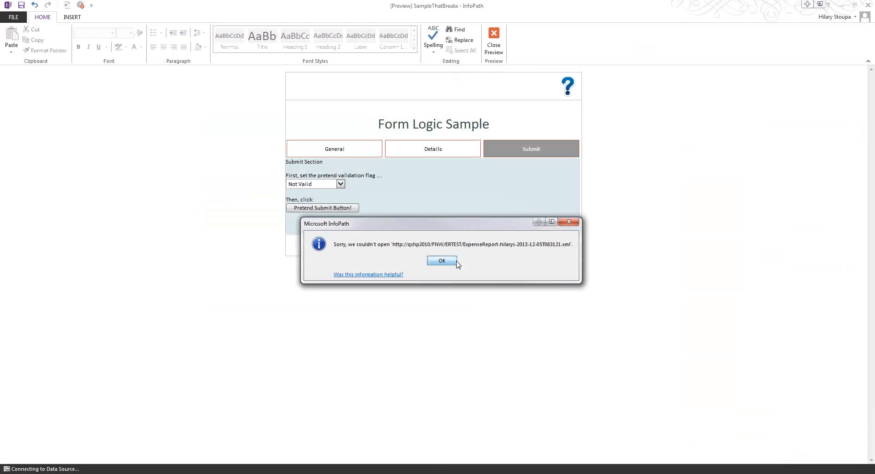
- Continue through the failed data connection dialogs and set the pretend validation flag to Valid
{"action": "left_click", "coordinate": [441, 261]}
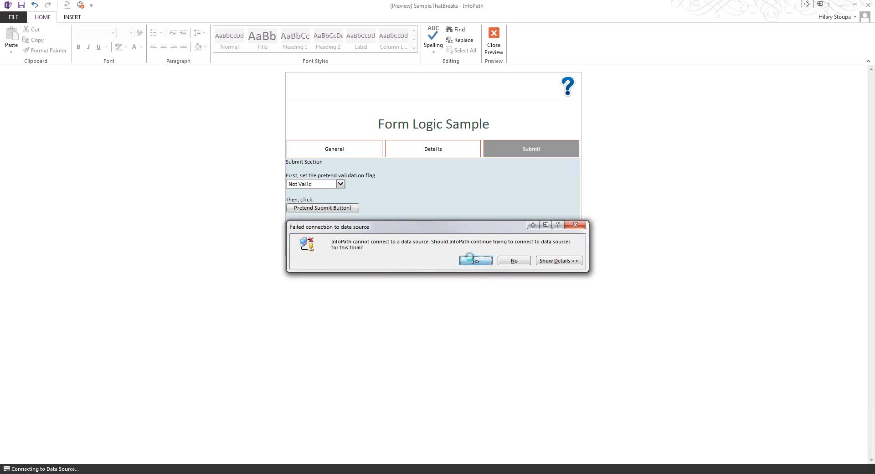
{"action": "left_click", "coordinate": [470, 258]}
{"action": "left_click", "coordinate": [444, 261]}
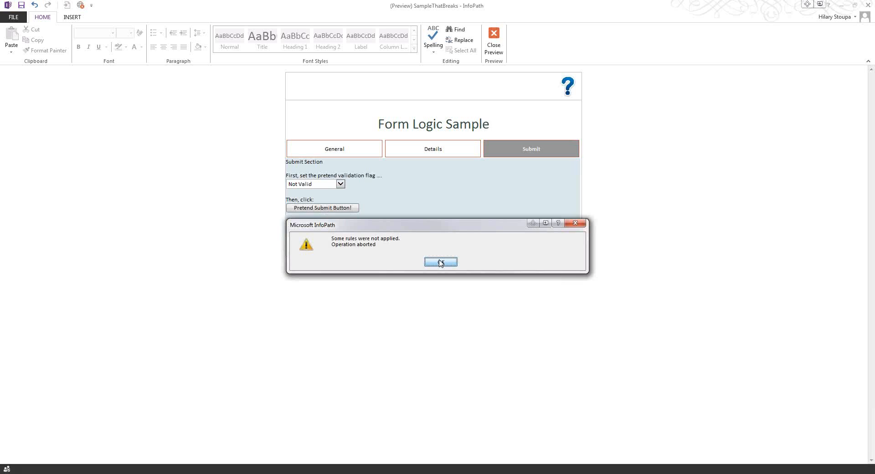
{"action": "left_click", "coordinate": [440, 263]}
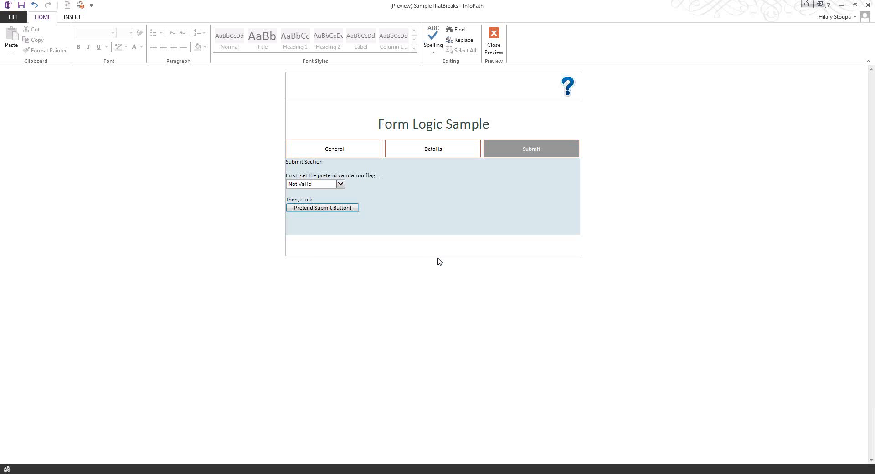
{"action": "left_click", "coordinate": [312, 185]}
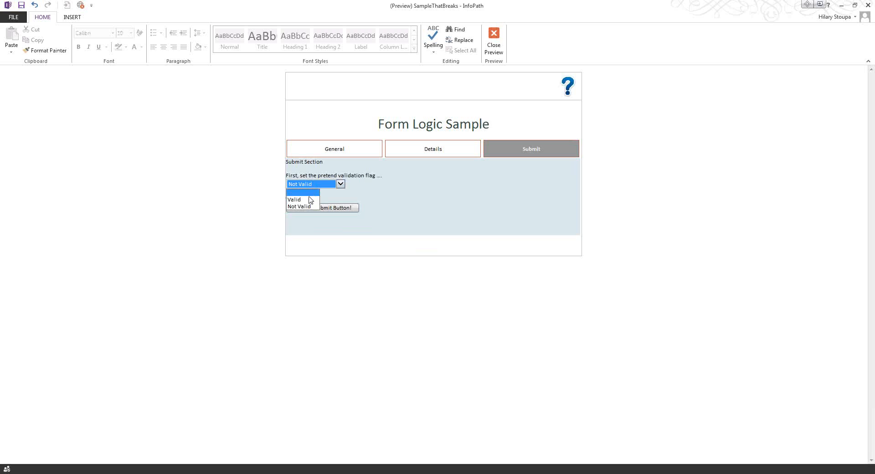
{"action": "left_click", "coordinate": [310, 200]}
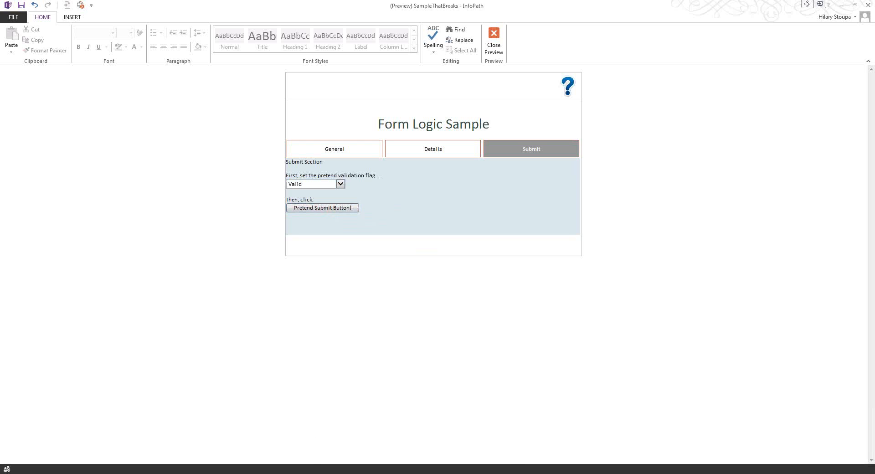
- Close the preview and enable the Reset Self rule on the Submit action field, then clear the selection
{"action": "mouse_move", "coordinate": [408, 469]}
{"action": "left_click", "coordinate": [461, 433]}
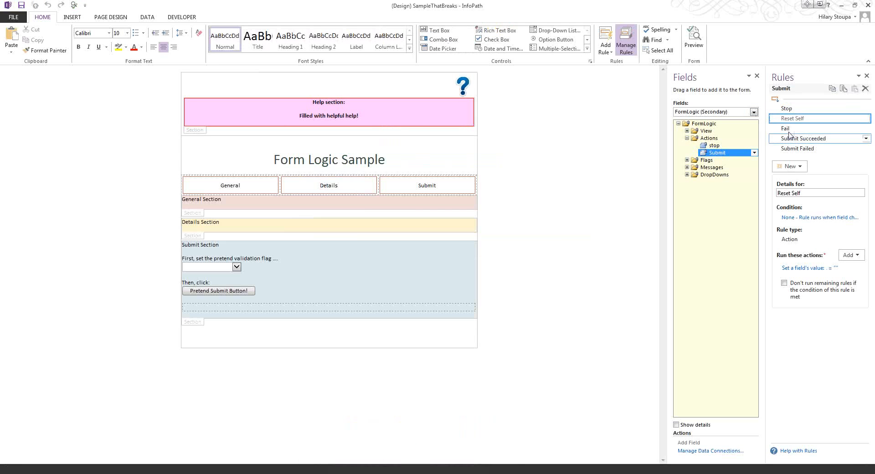
{"action": "left_click", "coordinate": [789, 108]}
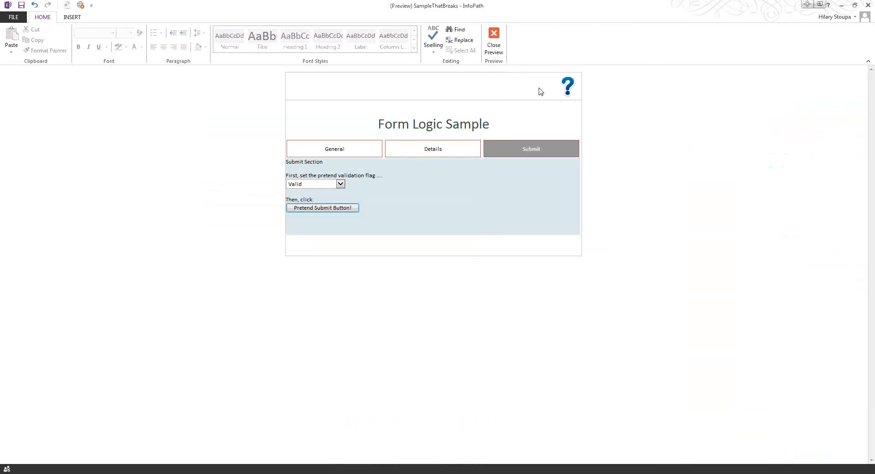
{"action": "left_click", "coordinate": [498, 43]}
{"action": "left_click", "coordinate": [803, 120]}
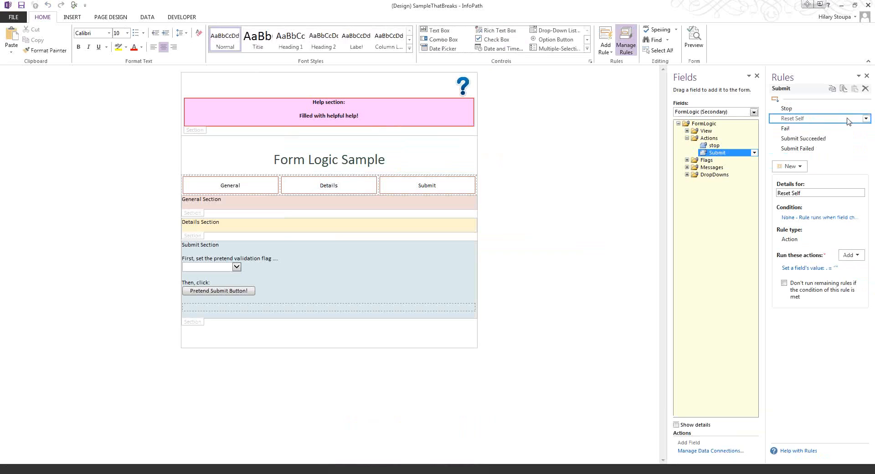
{"action": "left_click", "coordinate": [865, 119]}
{"action": "left_click", "coordinate": [829, 173]}
{"action": "left_click", "coordinate": [304, 301]}
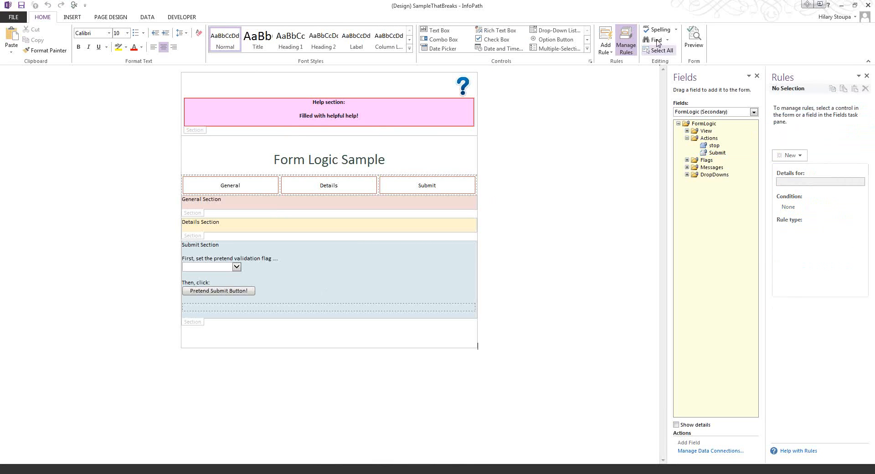
- Preview the form and run the pretend submission at Not Valid, allowing the connection and continuing through the failure dialogs
{"action": "left_click", "coordinate": [693, 40]}
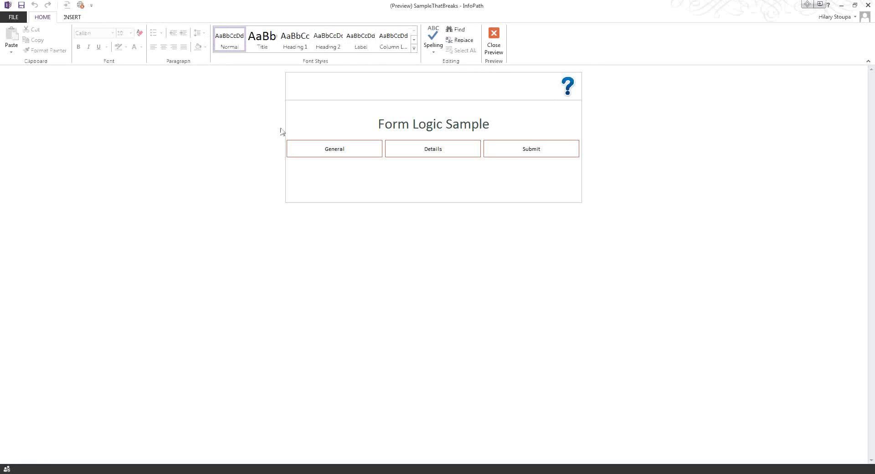
{"action": "left_click", "coordinate": [516, 150]}
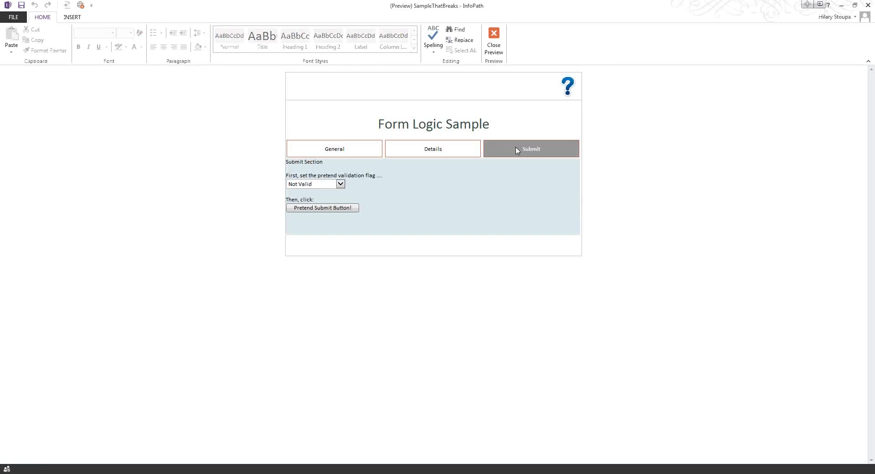
{"action": "left_click", "coordinate": [318, 211]}
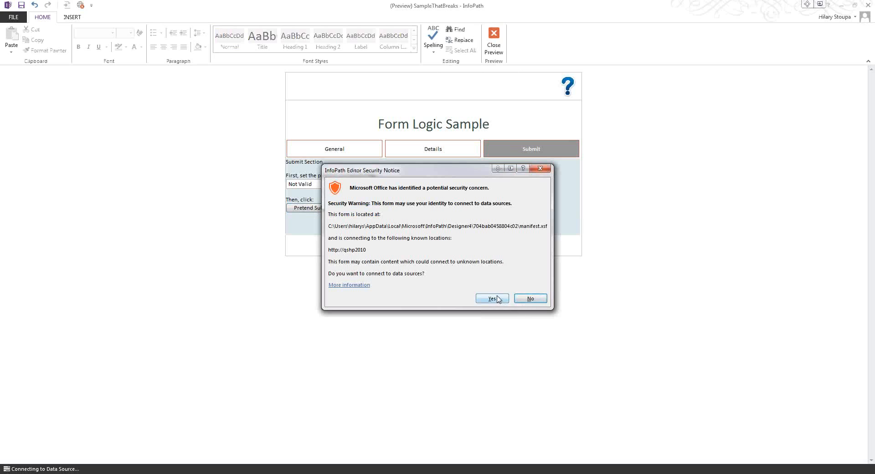
{"action": "left_click", "coordinate": [492, 298]}
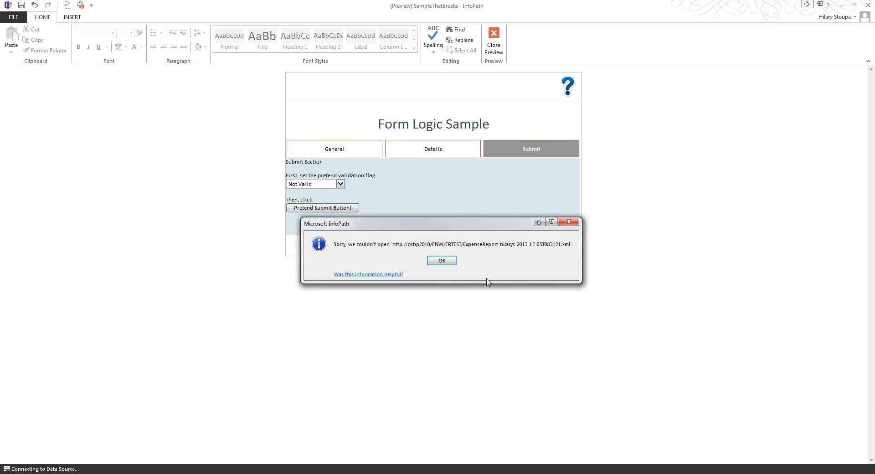
{"action": "left_click", "coordinate": [445, 261]}
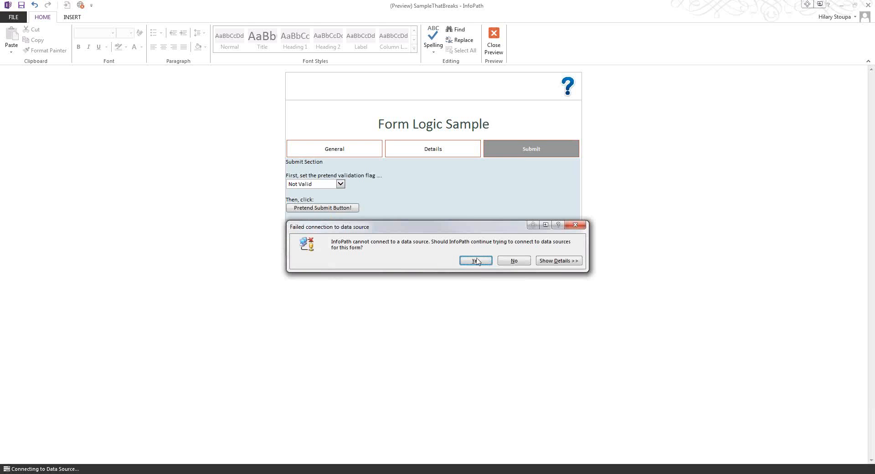
{"action": "left_click", "coordinate": [477, 261]}
{"action": "left_click", "coordinate": [441, 263]}
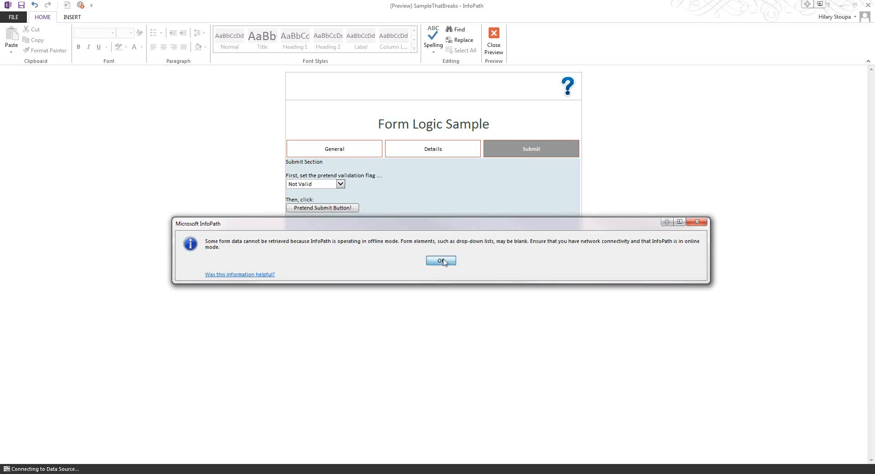
{"action": "left_click", "coordinate": [441, 262]}
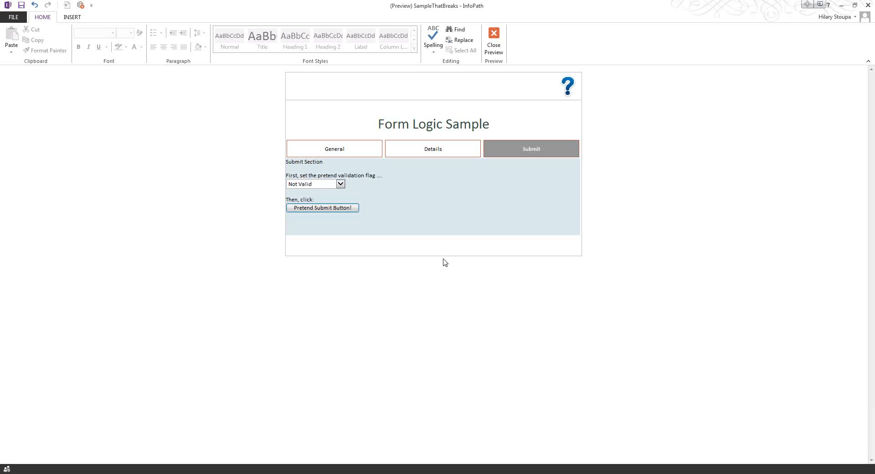
- Set the pretend validation flag to Valid and run the pretend submission again
{"action": "left_click", "coordinate": [340, 185]}
{"action": "left_click", "coordinate": [301, 205]}
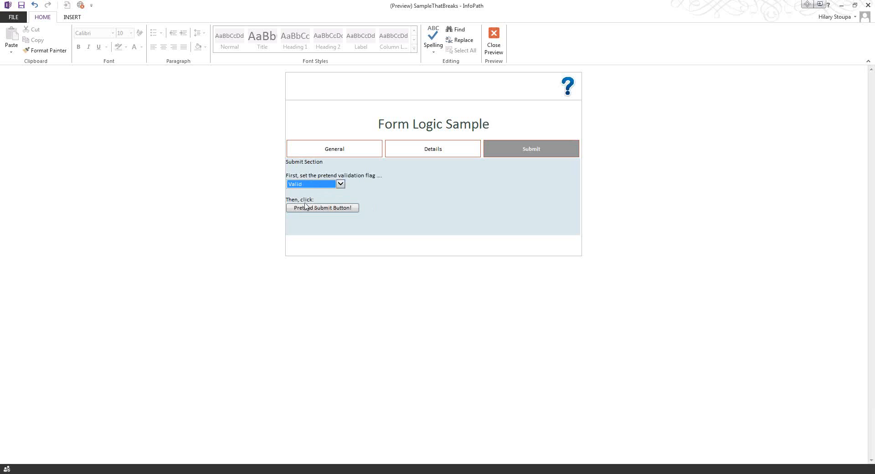
{"action": "left_click", "coordinate": [317, 210]}
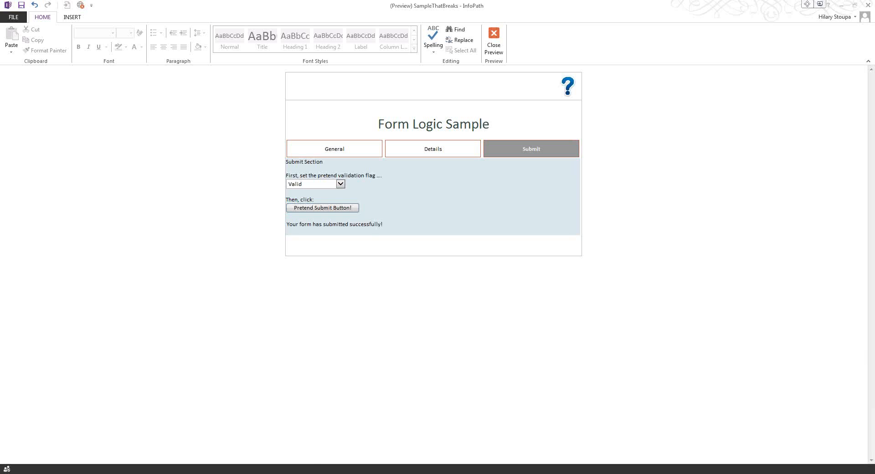
- Inspect the Stop, Reset Self, Fail, Submit Succeeded and Submit Failed rules of the Submit action field in the design window
{"action": "left_click", "coordinate": [408, 473]}
{"action": "left_click", "coordinate": [436, 456]}
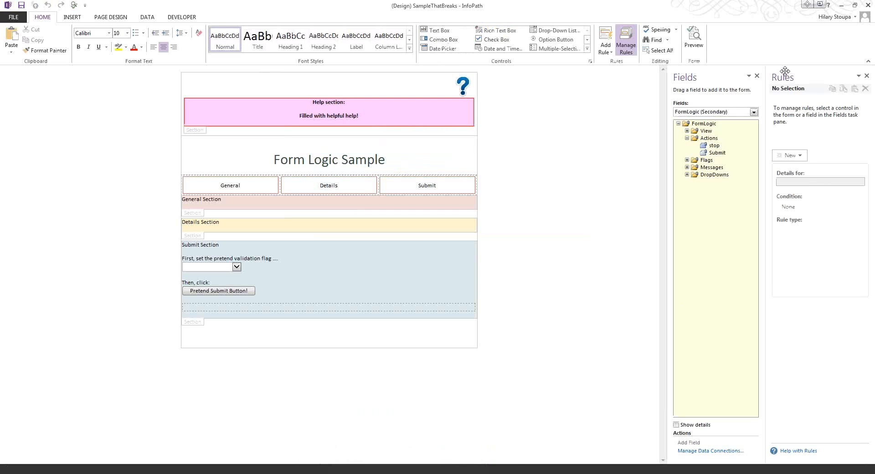
{"action": "left_click", "coordinate": [704, 155]}
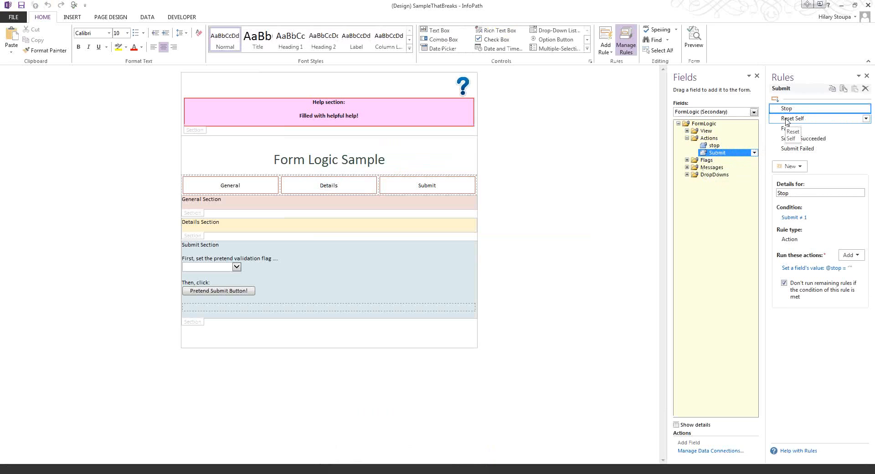
{"action": "left_click", "coordinate": [789, 119]}
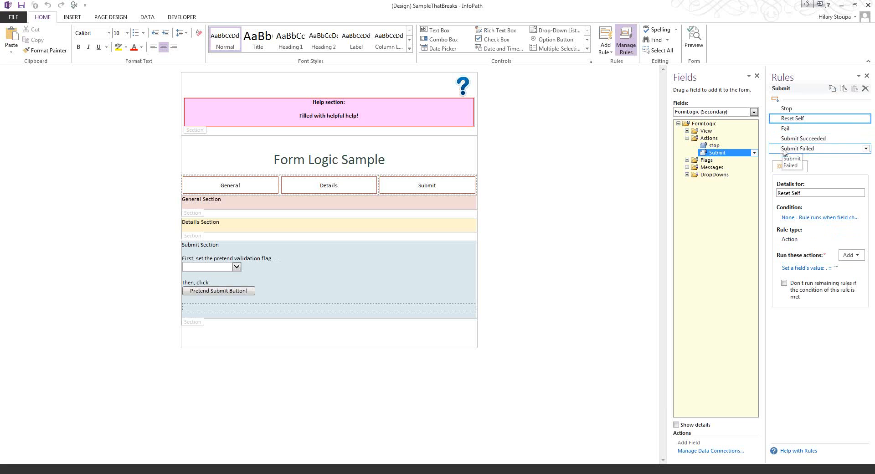
{"action": "left_click", "coordinate": [785, 129]}
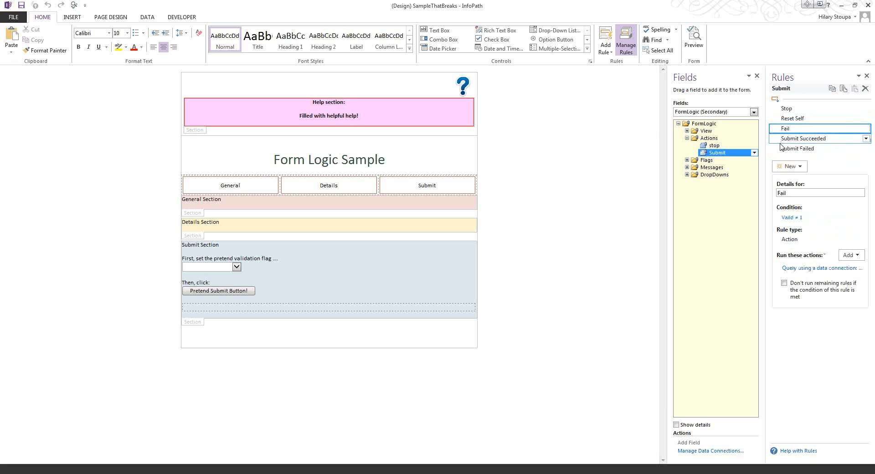
{"action": "left_click", "coordinate": [779, 140]}
{"action": "left_click", "coordinate": [780, 149]}
{"action": "left_click", "coordinate": [780, 129]}
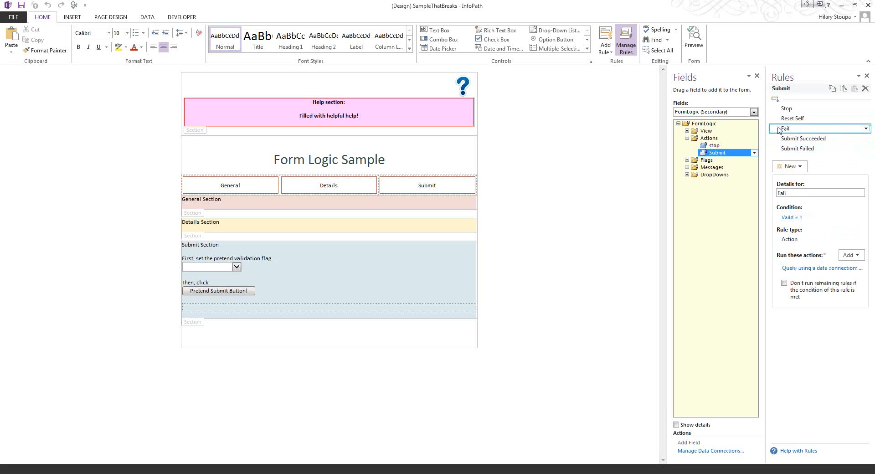
{"action": "left_click", "coordinate": [779, 139]}
{"action": "left_click", "coordinate": [778, 149]}
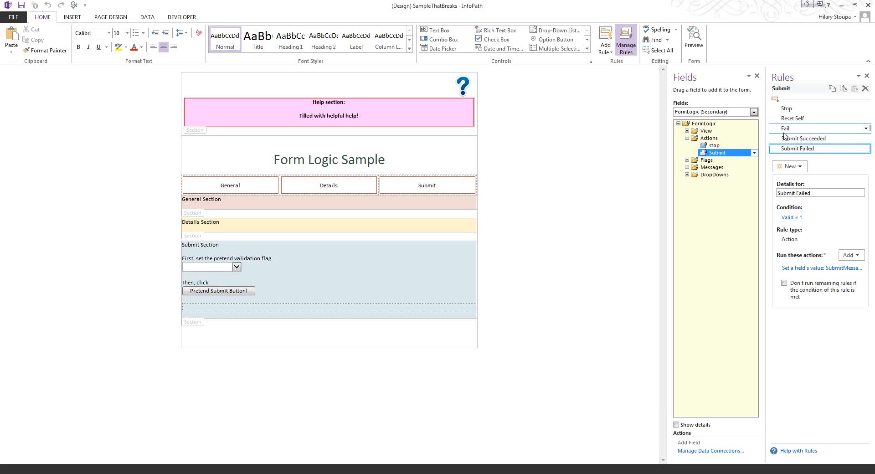
{"action": "left_click", "coordinate": [787, 109]}
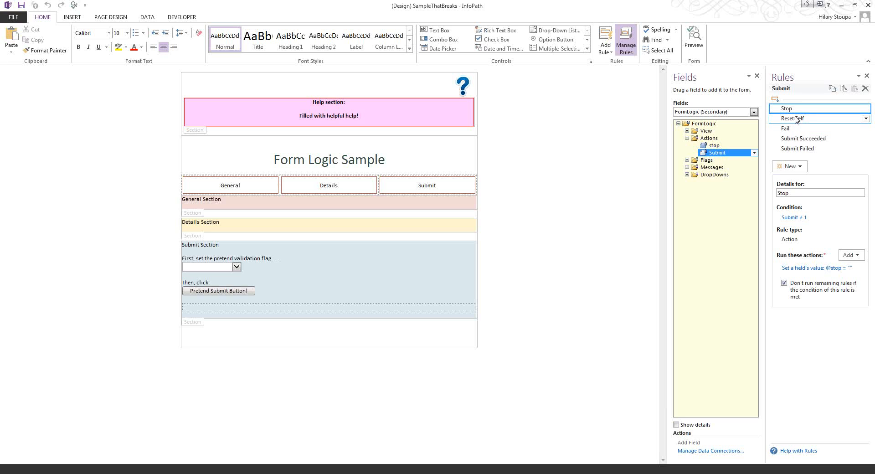
{"action": "left_click", "coordinate": [795, 118]}
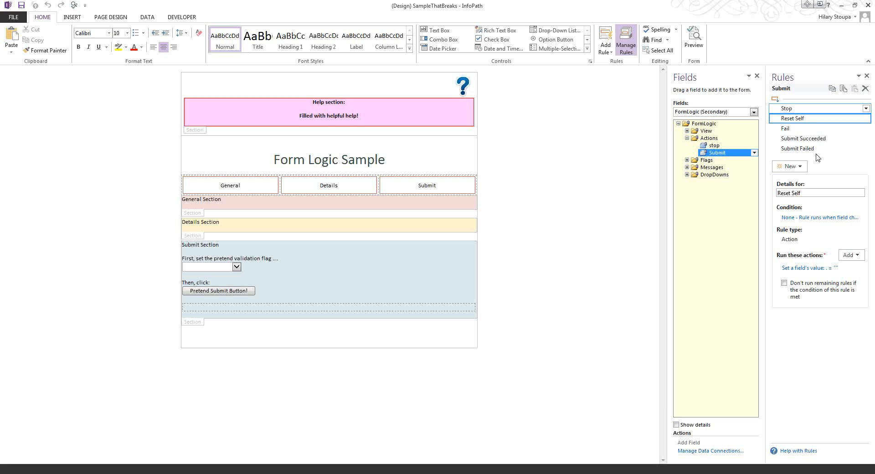
- Switch to the SecondaryDataSources presentation in PowerPoint and present from slide 7, Webinar Kits, swapping Presenter View and Slide Show
{"action": "mouse_move", "coordinate": [464, 472]}
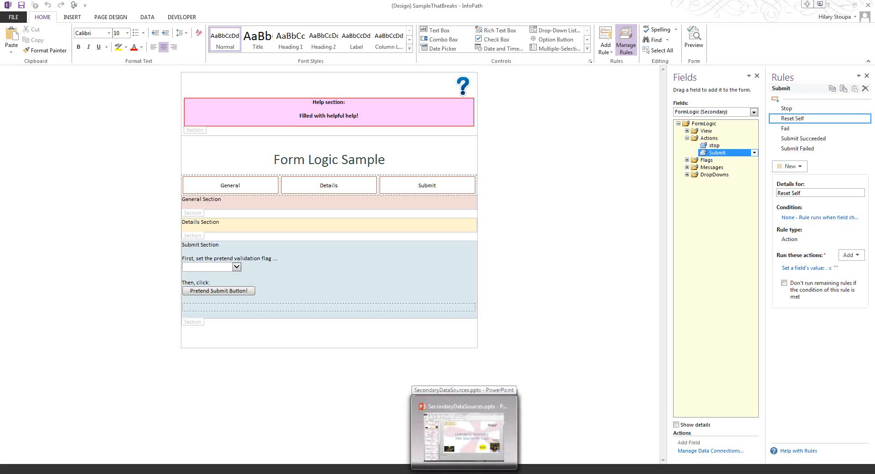
{"action": "left_click", "coordinate": [464, 437]}
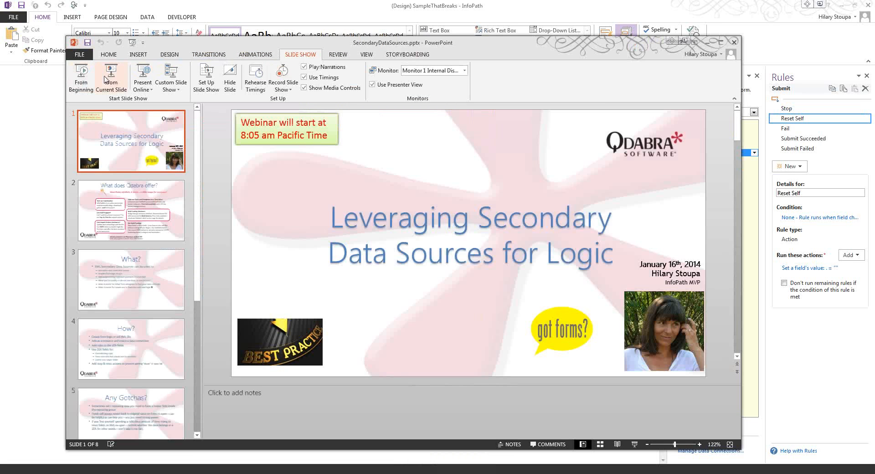
{"action": "scroll", "coordinate": [134, 419], "scroll_direction": "down", "scroll_amount": 3}
{"action": "left_click", "coordinate": [127, 405]}
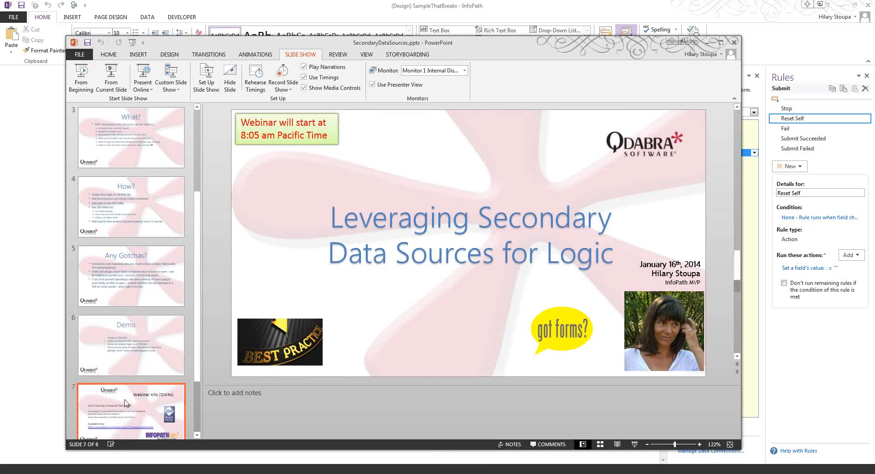
{"action": "left_click", "coordinate": [108, 81]}
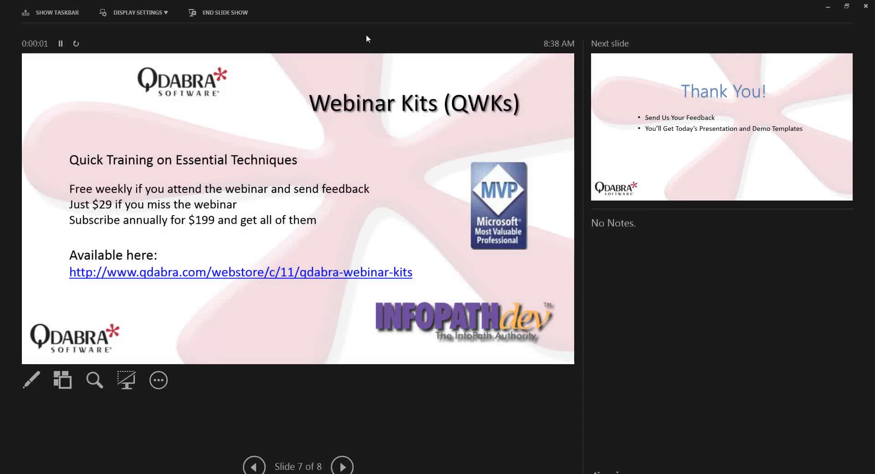
{"action": "left_click", "coordinate": [166, 12]}
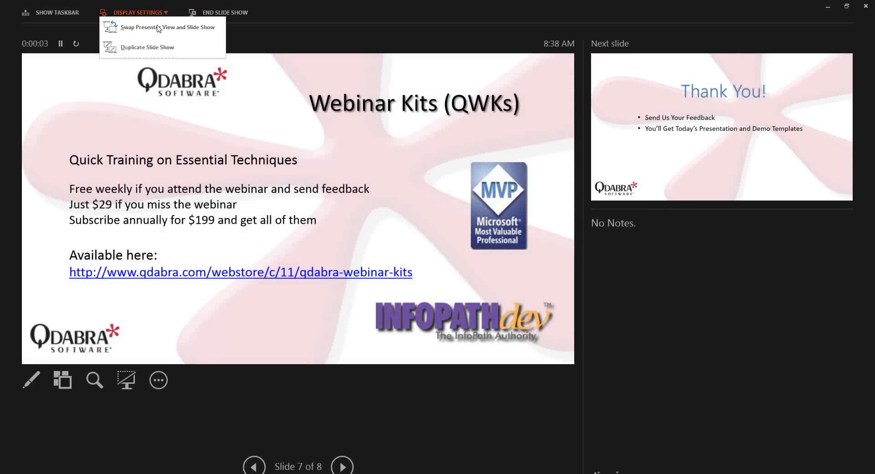
{"action": "left_click", "coordinate": [151, 30]}
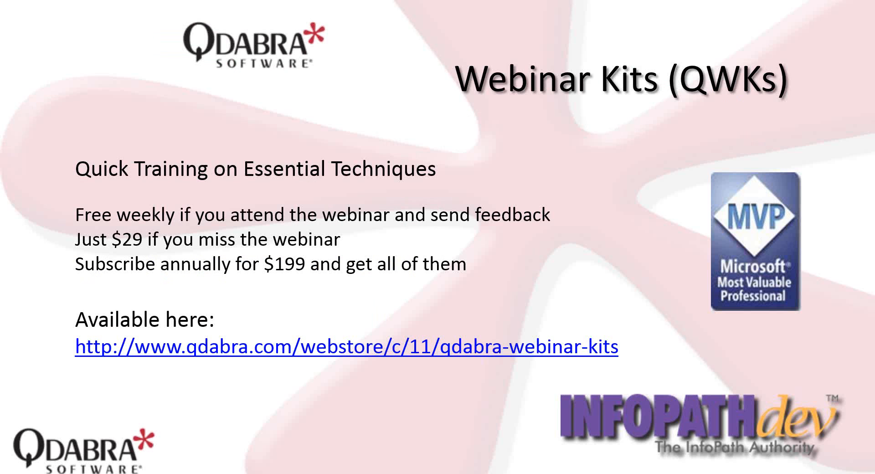